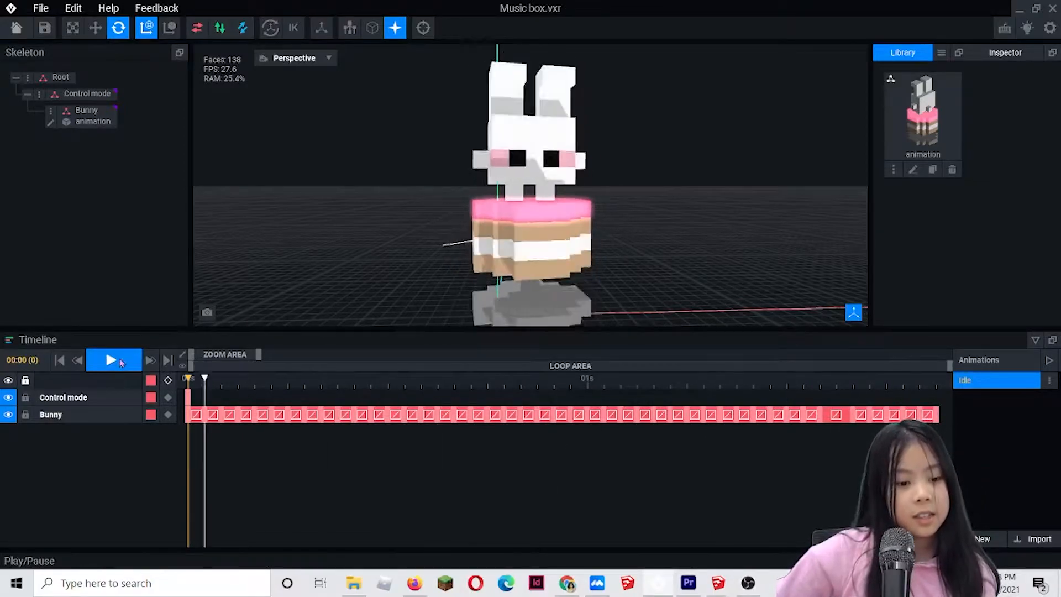
Preview the bunny's idle animation and close Music box.vxr to the welcome screen with its changes saved.
{"action": "left_click", "coordinate": [111, 360]}
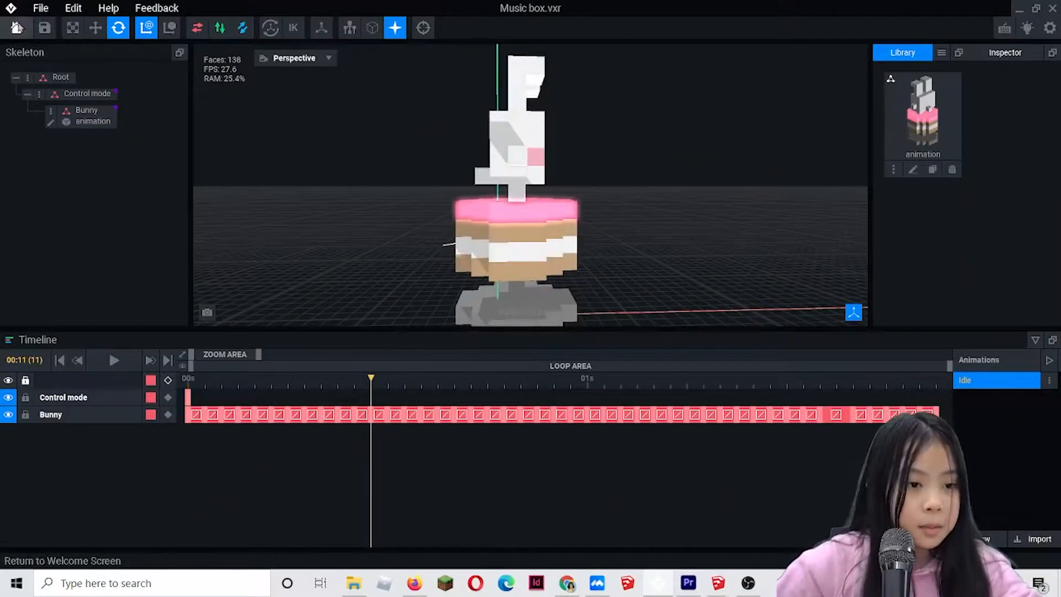
{"action": "left_click", "coordinate": [17, 27]}
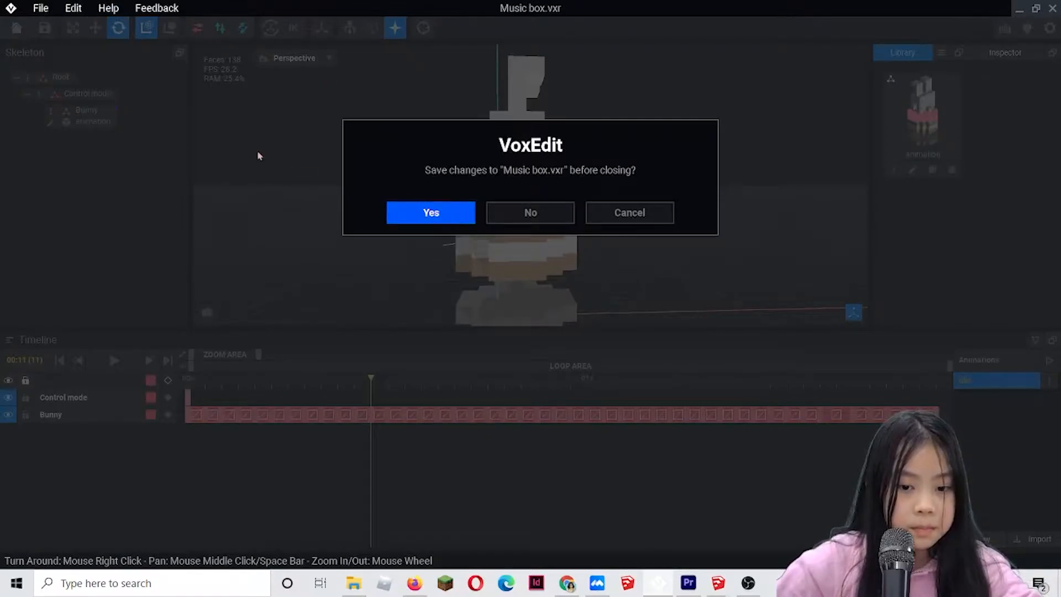
{"action": "key", "text": "Return"}
Create a new Modeler asset in the desktop's Animation folder, keeping the default name Untitled.
{"action": "left_click", "coordinate": [92, 110]}
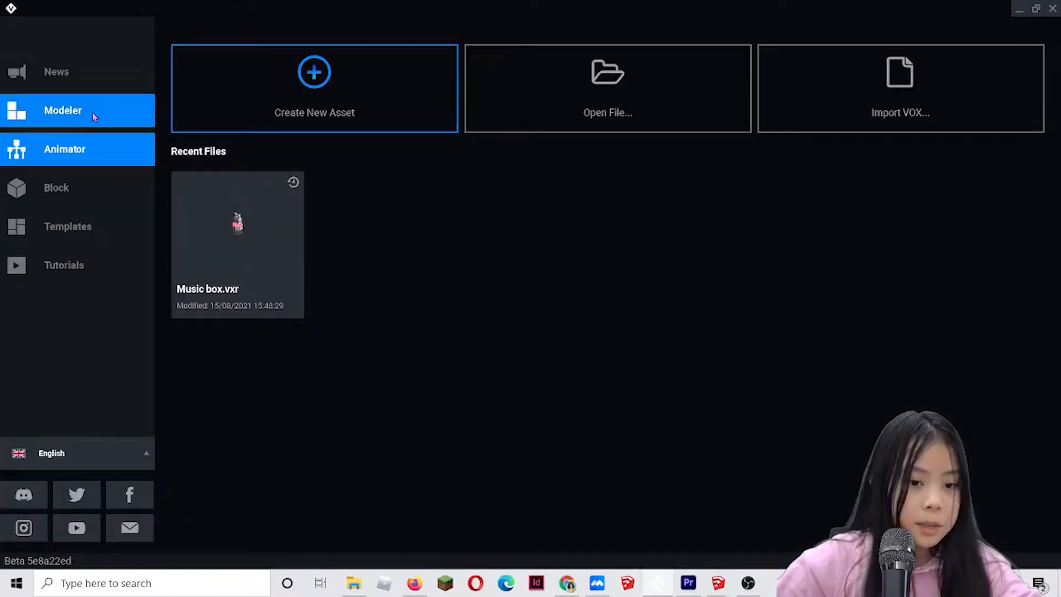
{"action": "left_click", "coordinate": [333, 82]}
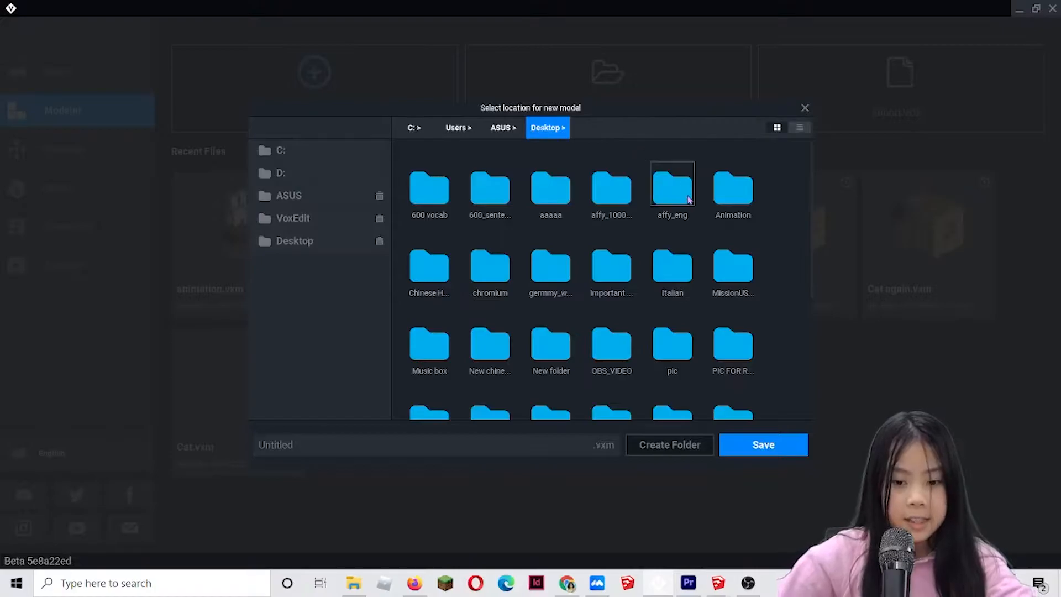
{"action": "scroll", "coordinate": [527, 352], "scroll_direction": "down", "scroll_amount": 2}
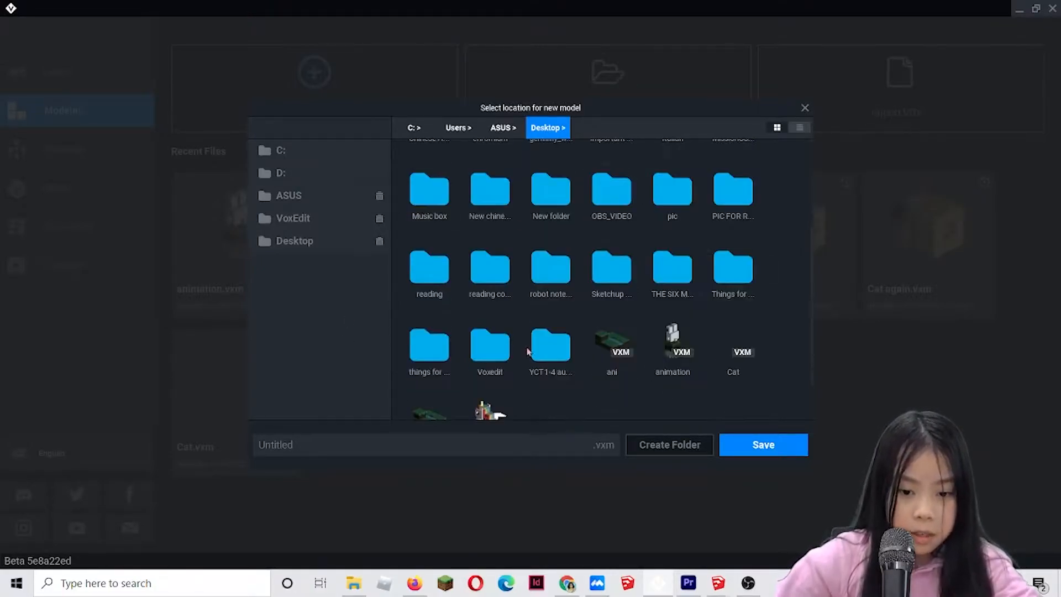
{"action": "scroll", "coordinate": [701, 336], "scroll_direction": "down", "scroll_amount": 1}
{"action": "scroll", "coordinate": [701, 336], "scroll_direction": "up", "scroll_amount": 4}
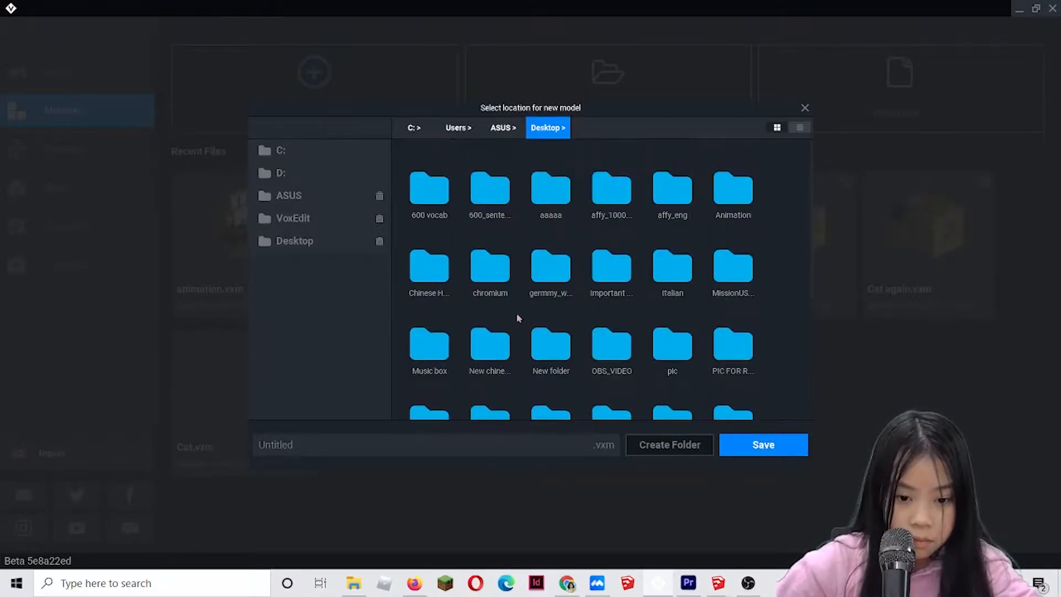
{"action": "scroll", "coordinate": [505, 325], "scroll_direction": "down", "scroll_amount": 2}
{"action": "scroll", "coordinate": [699, 332], "scroll_direction": "up", "scroll_amount": 2}
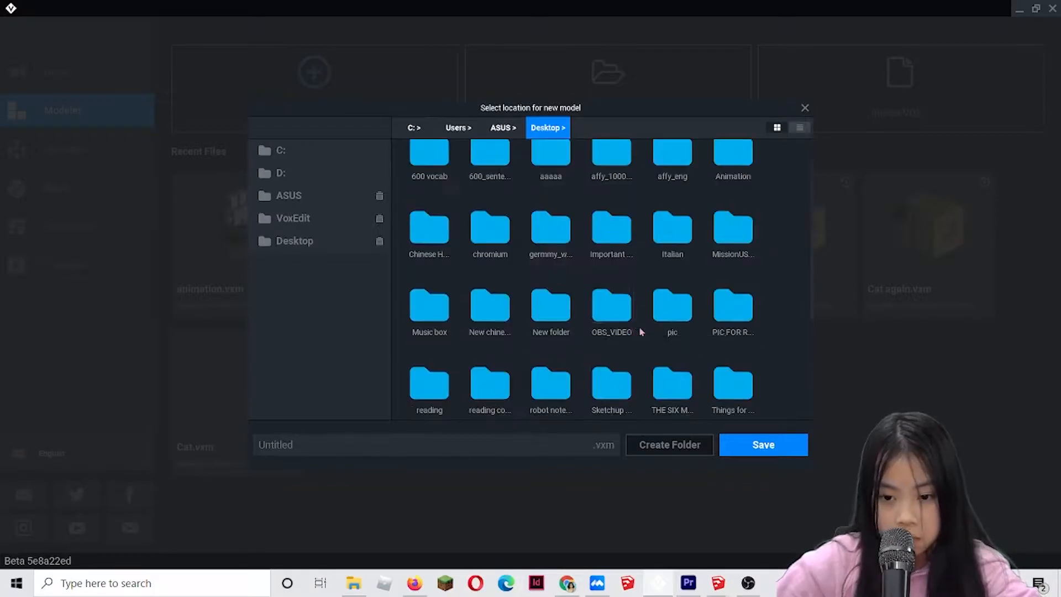
{"action": "double_click", "coordinate": [732, 158]}
{"action": "left_click", "coordinate": [764, 448]}
Add a new colour to the palette and set it to grey #959595.
{"action": "right_click_drag", "start_coordinate": [576, 366], "coordinate": [434, 385]}
{"action": "scroll", "coordinate": [435, 385], "scroll_direction": "up", "scroll_amount": 3}
{"action": "right_click_drag", "start_coordinate": [483, 244], "coordinate": [433, 289]}
{"action": "middle_click_drag", "start_coordinate": [434, 289], "coordinate": [436, 301]}
{"action": "middle_click_drag", "start_coordinate": [495, 283], "coordinate": [497, 291]}
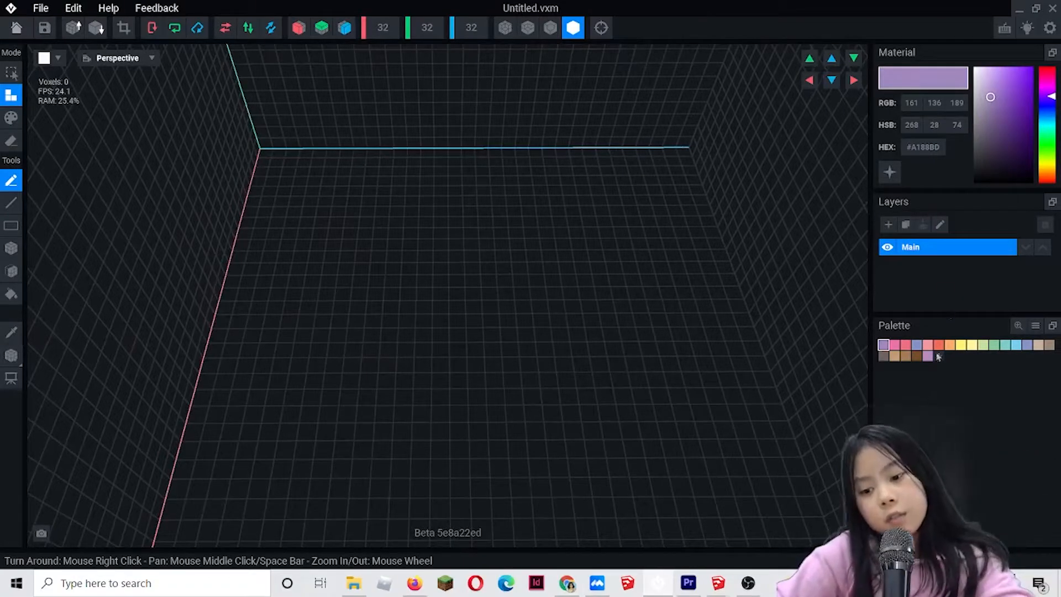
{"action": "right_click_drag", "start_coordinate": [680, 289], "coordinate": [680, 286]}
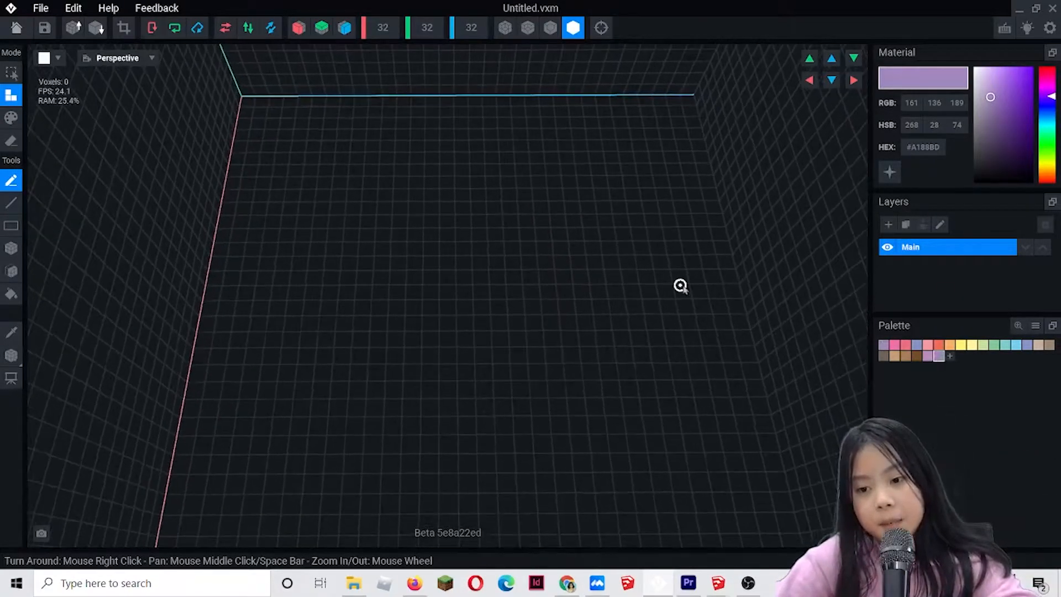
{"action": "left_click_drag", "start_coordinate": [942, 148], "coordinate": [913, 109]}
Draw a solid grey square of 5 by 5 voxels on the floor grid.
{"action": "mouse_move", "coordinate": [558, 248]}
{"action": "right_mouse_down"}
{"action": "mouse_move", "coordinate": [476, 252]}
{"action": "mouse_move", "coordinate": [498, 239]}
{"action": "mouse_move", "coordinate": [394, 235]}
{"action": "mouse_move", "coordinate": [526, 276]}
{"action": "mouse_move", "coordinate": [490, 265]}
{"action": "right_mouse_up"}
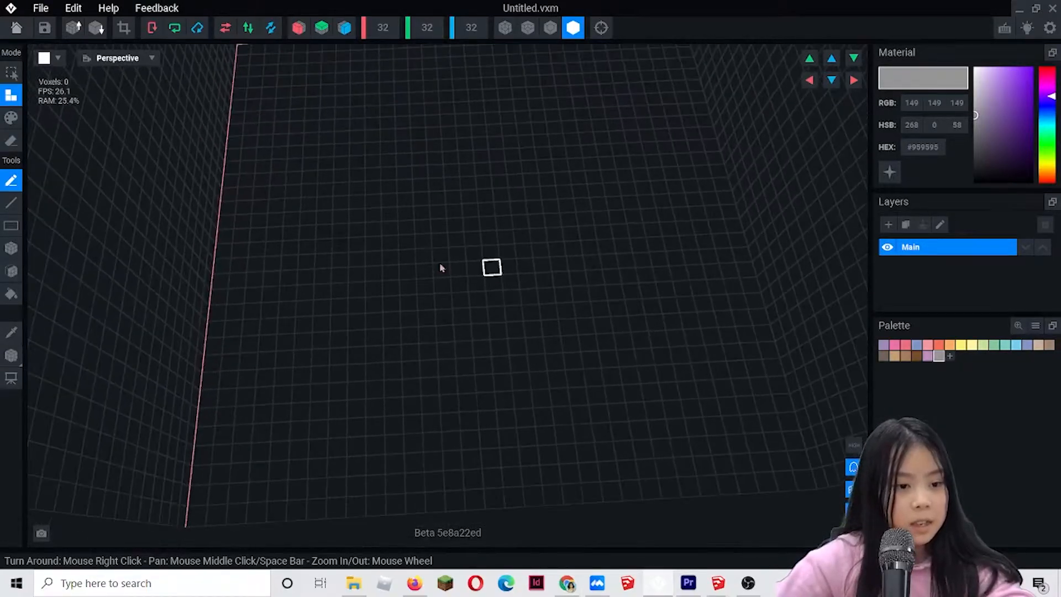
{"action": "right_click_drag", "start_coordinate": [375, 206], "coordinate": [357, 193]}
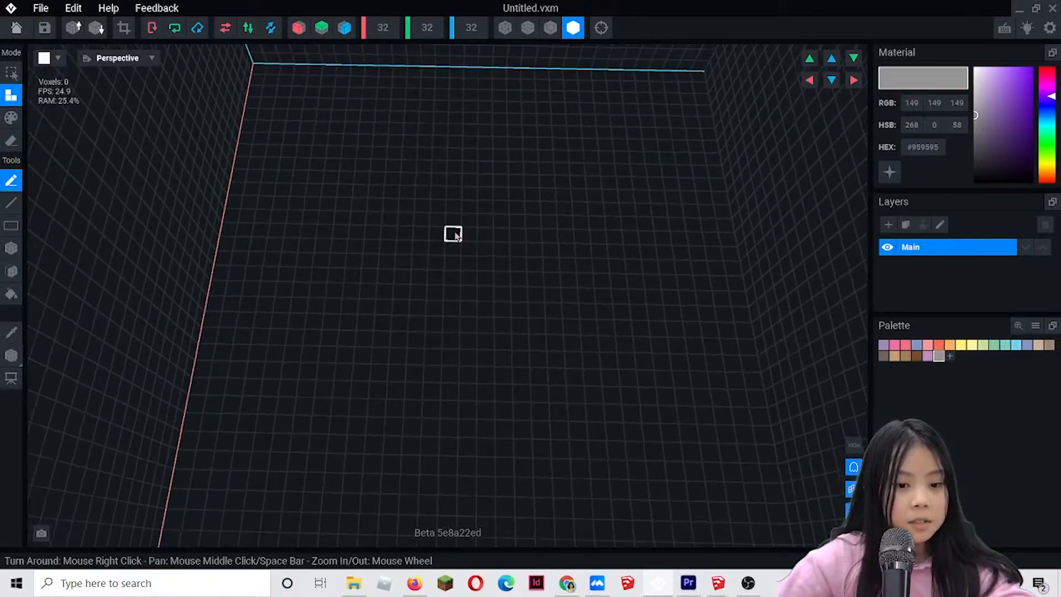
{"action": "right_click_drag", "start_coordinate": [453, 248], "coordinate": [467, 226]}
{"action": "mouse_move", "coordinate": [500, 198]}
{"action": "left_mouse_down"}
{"action": "mouse_move", "coordinate": [507, 236]}
{"action": "mouse_move", "coordinate": [485, 188]}
{"action": "left_mouse_up"}
{"action": "scroll", "coordinate": [526, 194], "scroll_direction": "up", "scroll_amount": 3}
{"action": "middle_click_drag", "start_coordinate": [526, 195], "coordinate": [435, 222]}
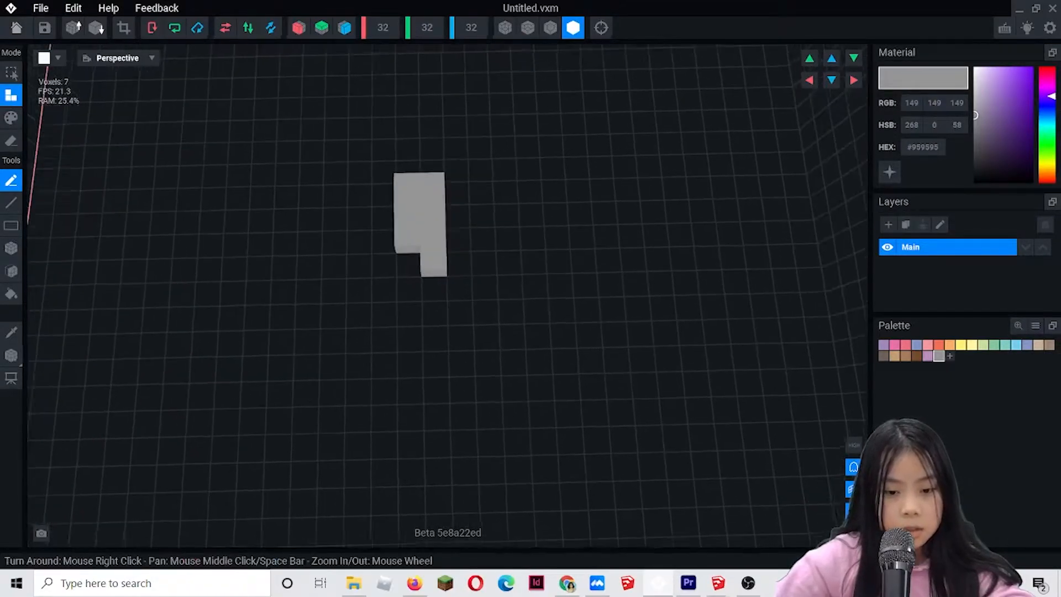
{"action": "mouse_move", "coordinate": [456, 268]}
{"action": "left_mouse_down"}
{"action": "mouse_move", "coordinate": [483, 265]}
{"action": "mouse_move", "coordinate": [464, 236]}
{"action": "left_mouse_up"}
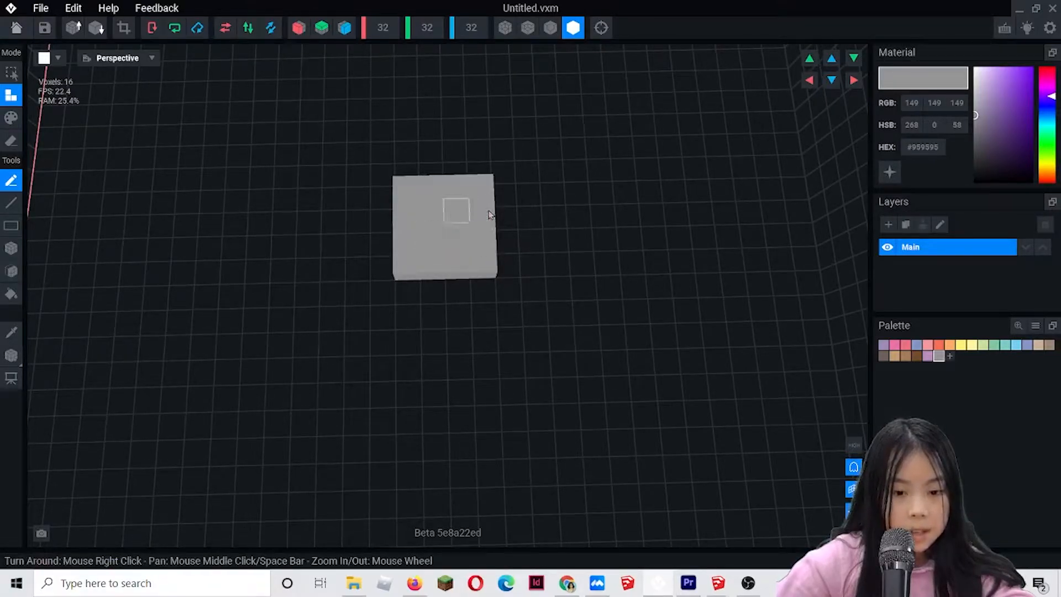
{"action": "left_click_drag", "start_coordinate": [506, 287], "coordinate": [476, 288]}
{"action": "left_click", "coordinate": [407, 292]}
{"action": "right_click_drag", "start_coordinate": [436, 240], "coordinate": [436, 240]}
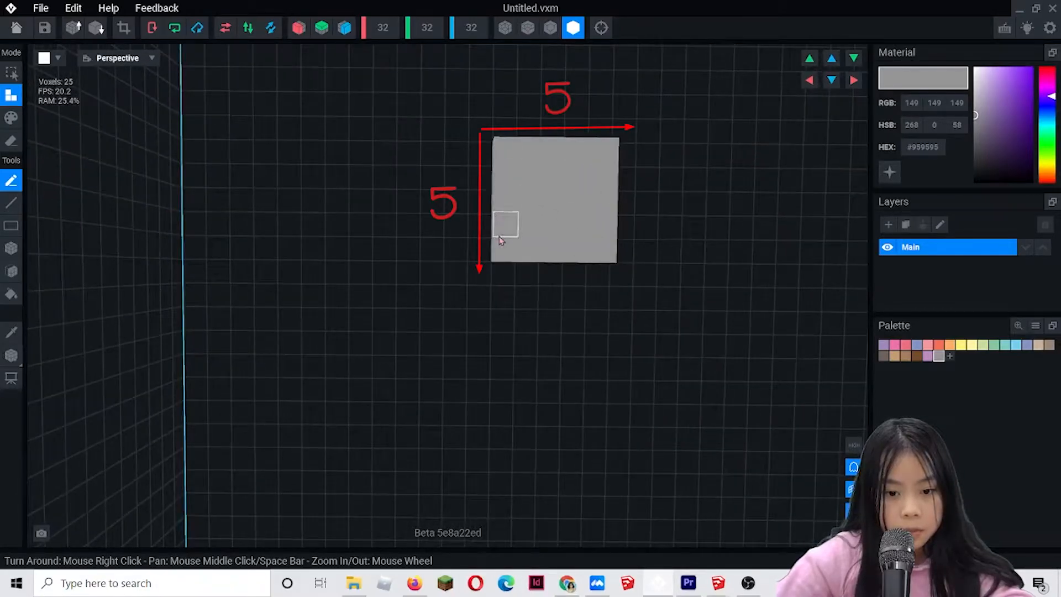
Place one grey voxel on the square's centre and add a centred row of three voxels along each of its four sides.
{"action": "mouse_move", "coordinate": [501, 245]}
{"action": "right_mouse_down"}
{"action": "mouse_move", "coordinate": [518, 203]}
{"action": "mouse_move", "coordinate": [558, 180]}
{"action": "mouse_move", "coordinate": [463, 210]}
{"action": "right_mouse_up"}
{"action": "left_click", "coordinate": [509, 230]}
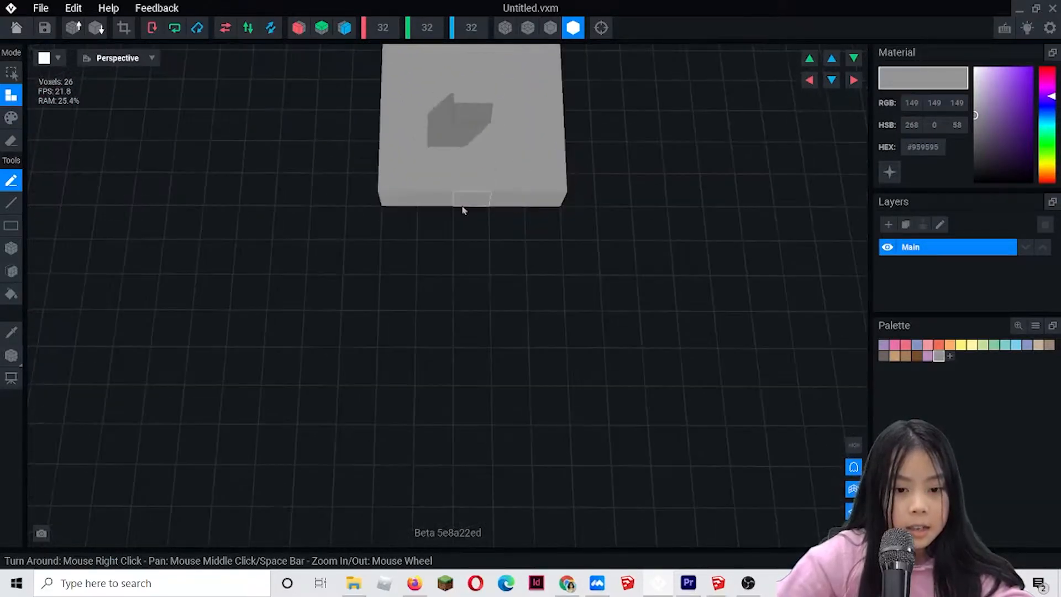
{"action": "left_click_drag", "start_coordinate": [449, 215], "coordinate": [499, 215]}
{"action": "middle_click_drag", "start_coordinate": [540, 205], "coordinate": [445, 190]}
{"action": "scroll", "coordinate": [539, 204], "scroll_direction": "up", "scroll_amount": 2}
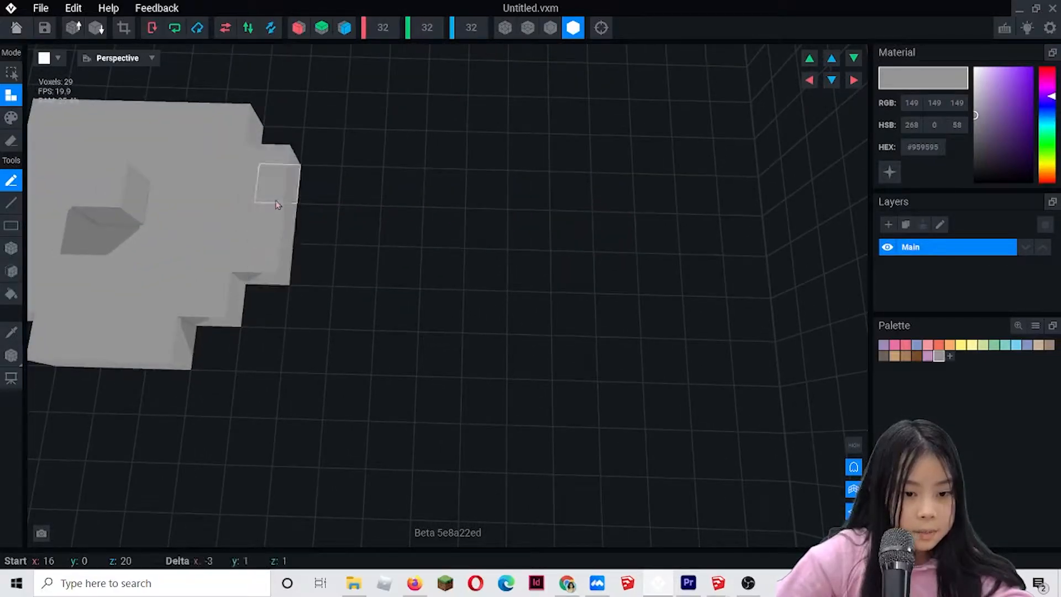
{"action": "middle_click_drag", "start_coordinate": [275, 206], "coordinate": [282, 195]}
{"action": "right_click_drag", "start_coordinate": [282, 194], "coordinate": [370, 209]}
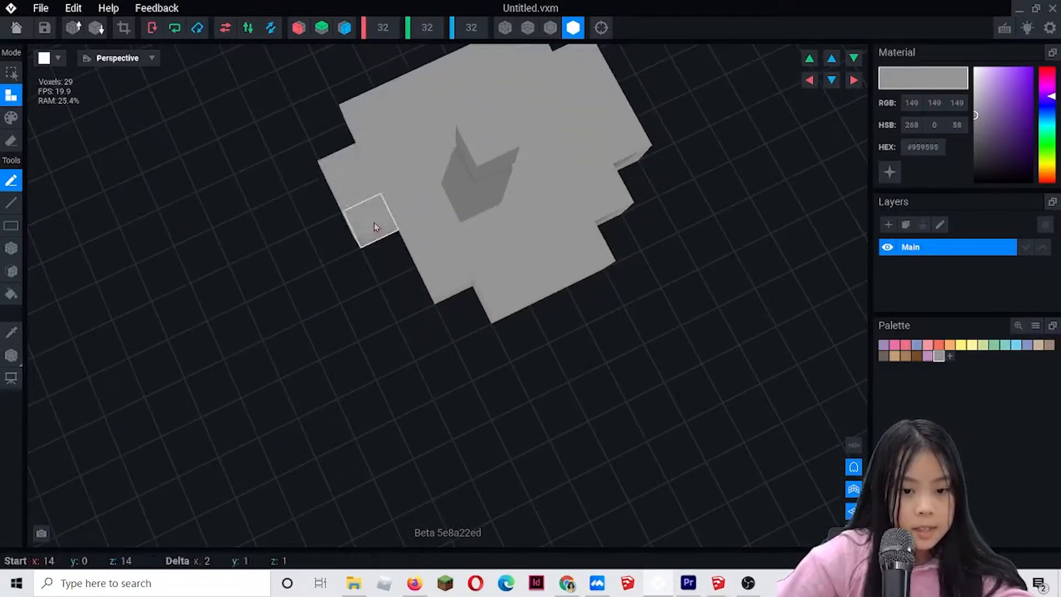
{"action": "middle_click_drag", "start_coordinate": [396, 49], "coordinate": [417, 203]}
{"action": "left_click_drag", "start_coordinate": [419, 217], "coordinate": [516, 197]}
{"action": "right_click_drag", "start_coordinate": [516, 197], "coordinate": [498, 183]}
{"action": "scroll", "coordinate": [516, 199], "scroll_direction": "down", "scroll_amount": 5}
{"action": "right_click_drag", "start_coordinate": [534, 90], "coordinate": [536, 88]}
{"action": "scroll", "coordinate": [524, 166], "scroll_direction": "up", "scroll_amount": 3}
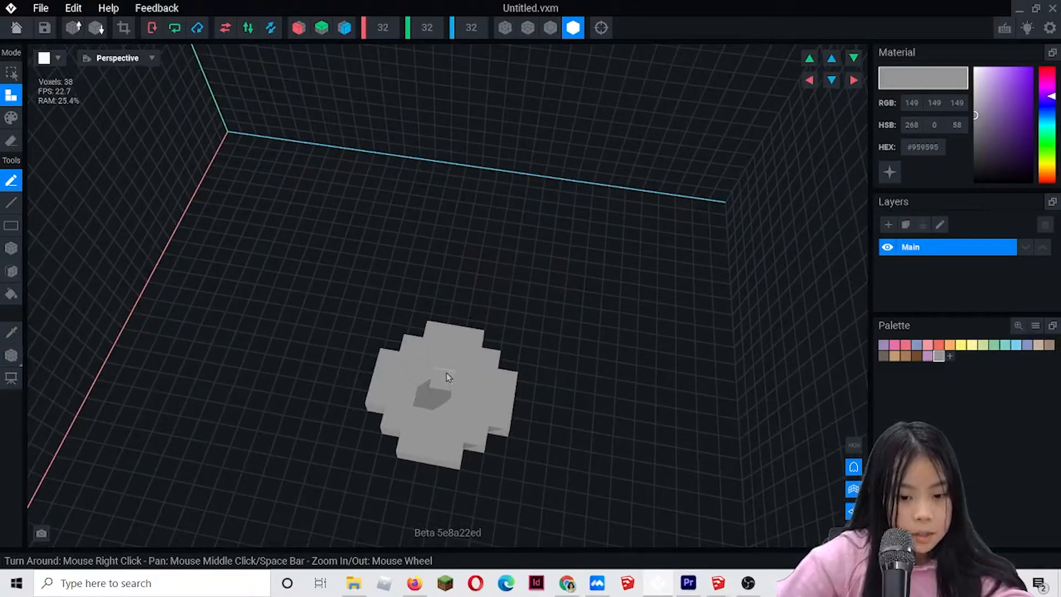
Raise the grey post at the centre of the base by one voxel.
{"action": "right_click_drag", "start_coordinate": [442, 369], "coordinate": [494, 311]}
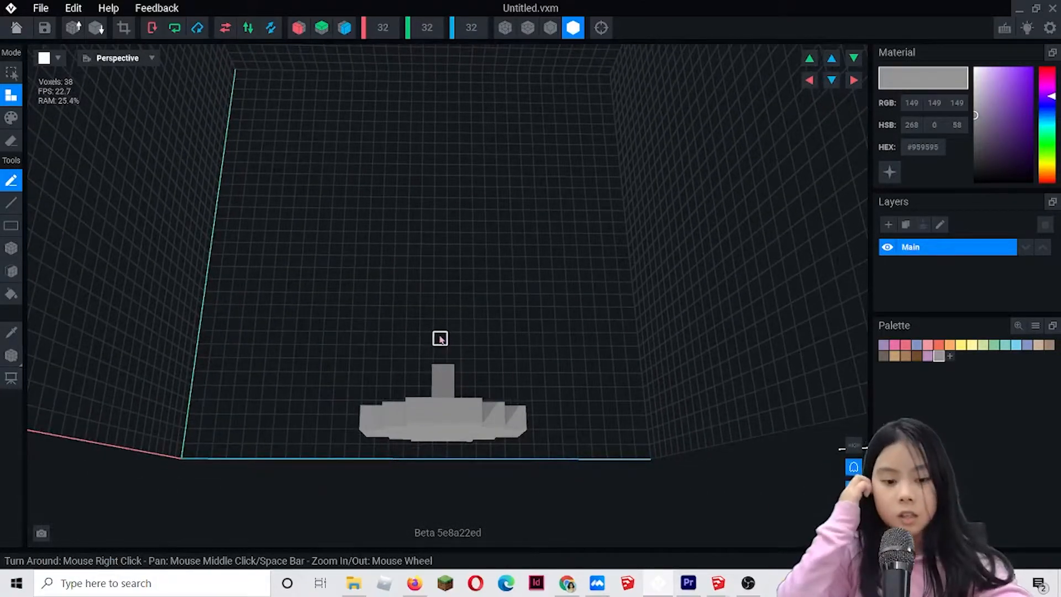
{"action": "right_click_drag", "start_coordinate": [440, 338], "coordinate": [455, 356]}
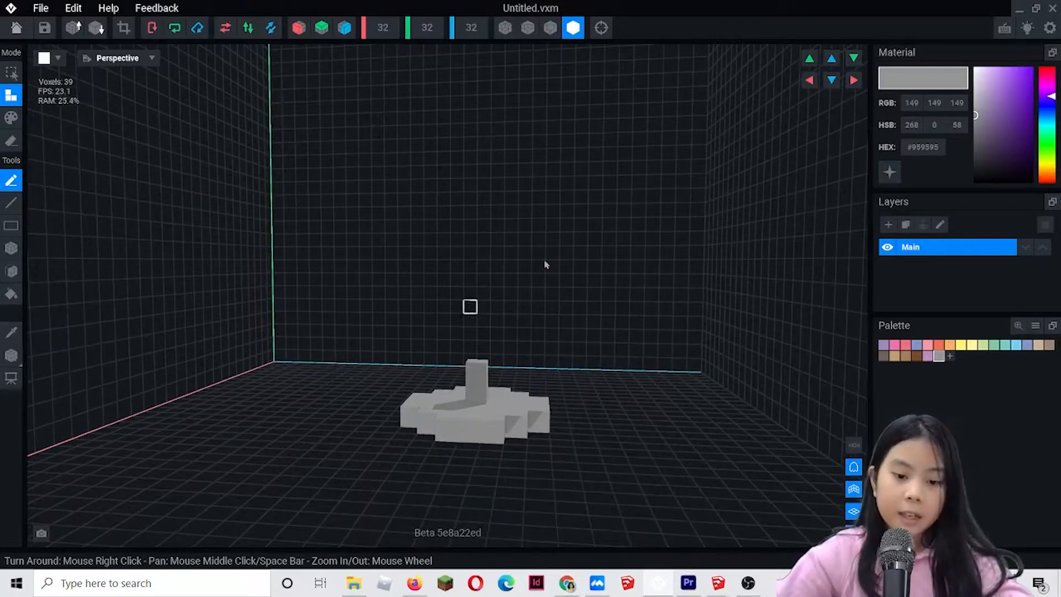
{"action": "right_click_drag", "start_coordinate": [530, 191], "coordinate": [523, 351]}
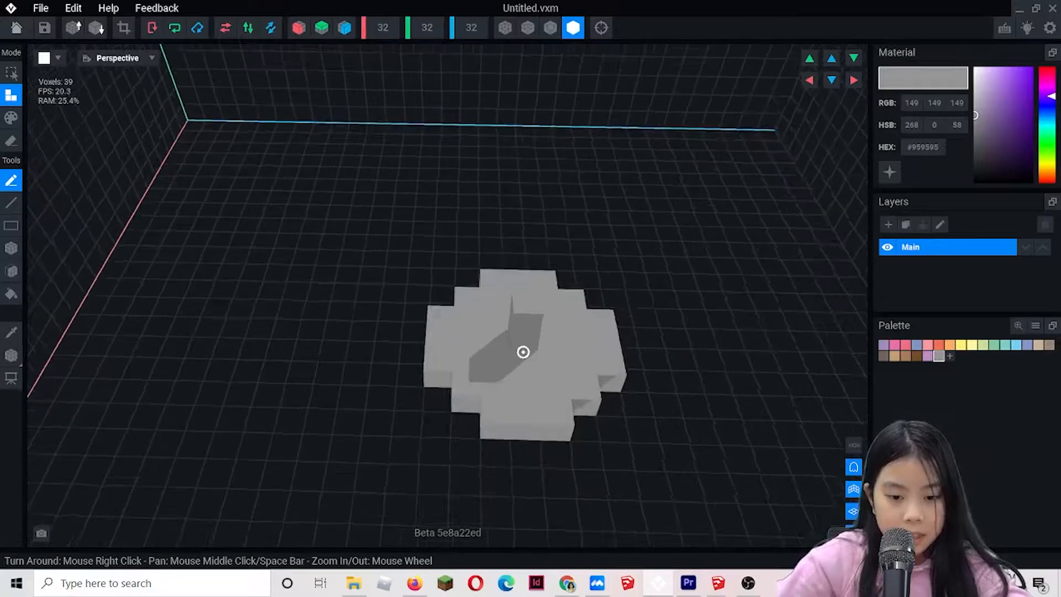
Pick the beige palette colour and change it to tan #D0B08D.
{"action": "scroll", "coordinate": [528, 324], "scroll_direction": "up", "scroll_amount": 3}
{"action": "scroll", "coordinate": [539, 301], "scroll_direction": "up", "scroll_amount": 2}
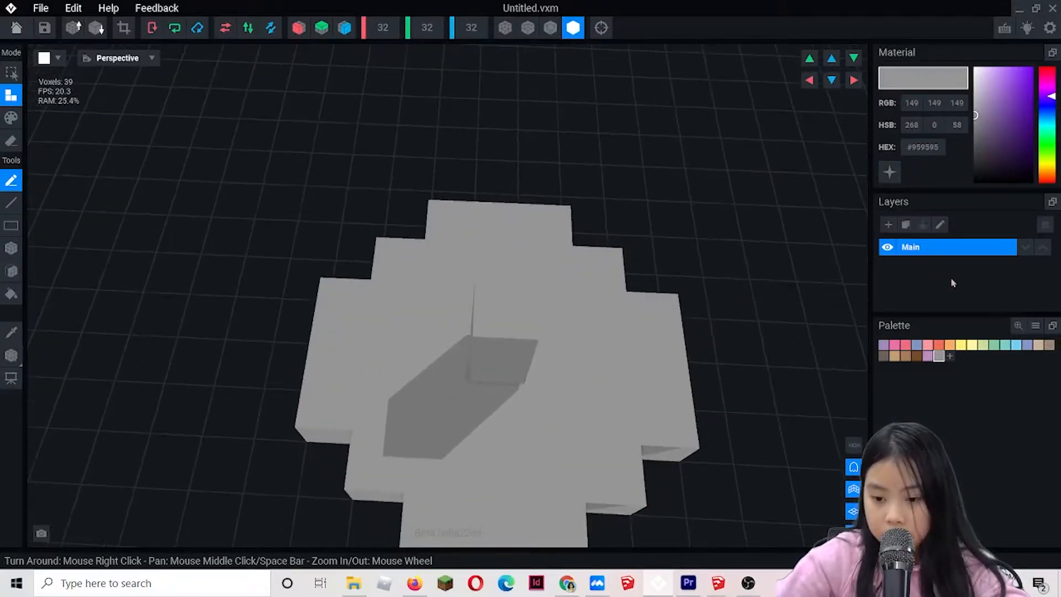
{"action": "left_click", "coordinate": [1038, 346]}
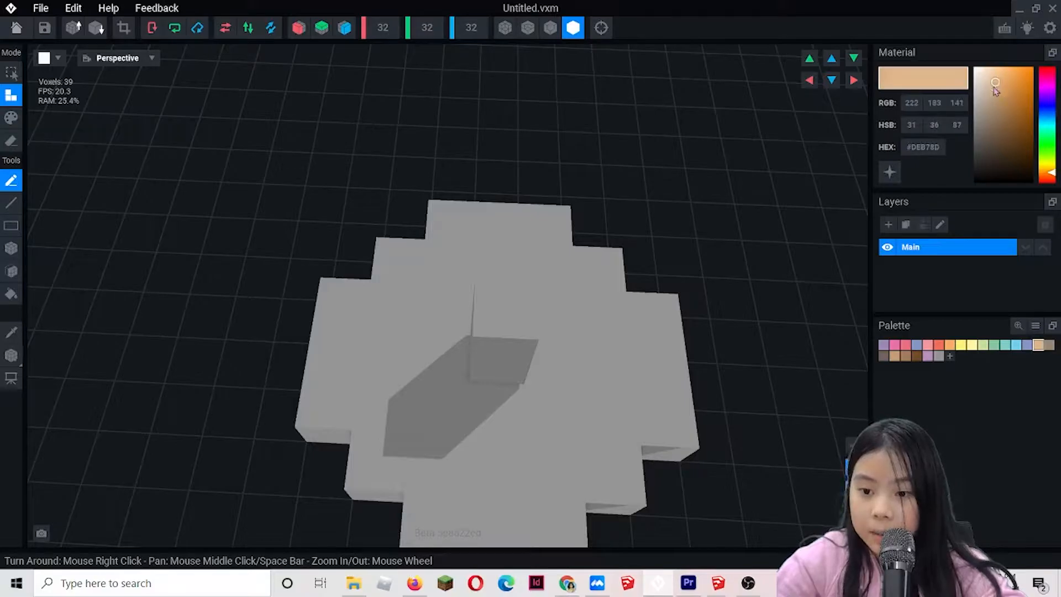
Build a 3 by 3 layer of tan voxels centred on top of the grey post, undoing the extra voxel.
{"action": "left_click", "coordinate": [503, 324]}
{"action": "right_click_drag", "start_coordinate": [518, 260], "coordinate": [463, 301]}
{"action": "left_click", "coordinate": [516, 301]}
{"action": "left_click", "coordinate": [476, 299]}
{"action": "right_click_drag", "start_coordinate": [365, 339], "coordinate": [341, 292]}
{"action": "left_click", "coordinate": [540, 202]}
{"action": "left_click", "coordinate": [555, 208]}
{"action": "right_click_drag", "start_coordinate": [462, 204], "coordinate": [429, 299]}
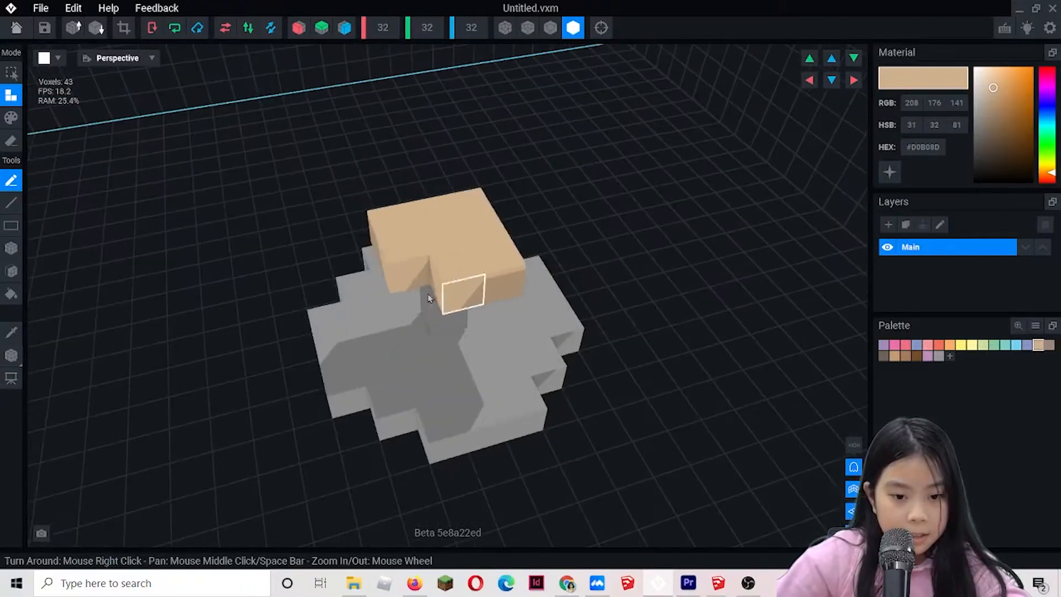
{"action": "left_click", "coordinate": [458, 290]}
{"action": "left_click", "coordinate": [427, 303]}
{"action": "left_click", "coordinate": [500, 293]}
{"action": "right_click_drag", "start_coordinate": [503, 289], "coordinate": [496, 284]}
{"action": "key", "text": "ctrl+z"}
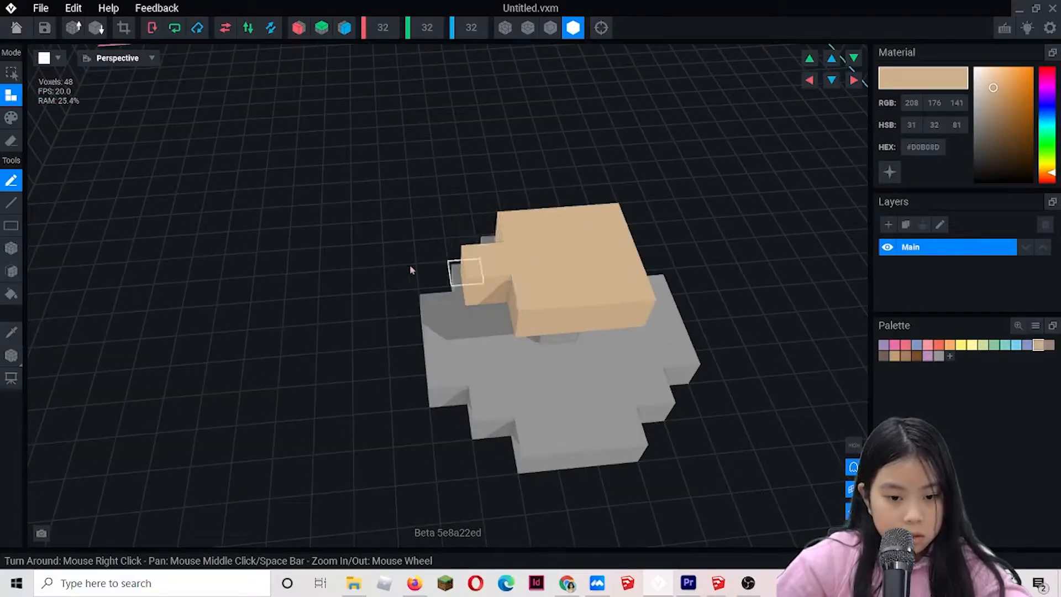
Extend each side of the tan layer by one voxel with the Face tool to make it 5 by 5 voxels.
{"action": "right_click_drag", "start_coordinate": [412, 269], "coordinate": [374, 271]}
{"action": "left_click", "coordinate": [12, 271]}
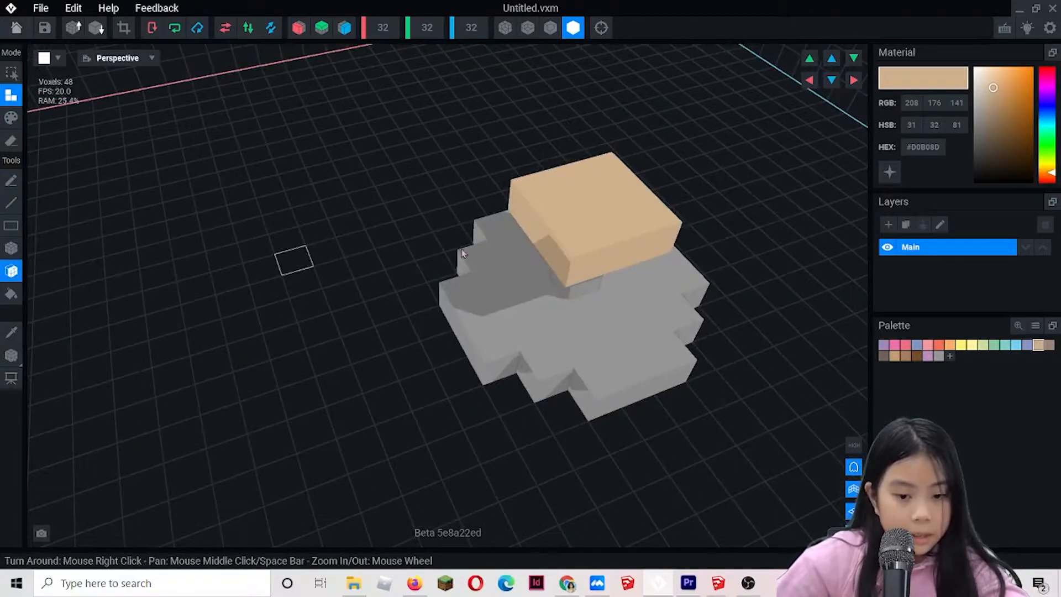
{"action": "left_click", "coordinate": [543, 242]}
{"action": "left_click", "coordinate": [589, 259]}
{"action": "right_click_drag", "start_coordinate": [588, 259], "coordinate": [754, 319]}
{"action": "left_click", "coordinate": [771, 319]}
{"action": "right_click_drag", "start_coordinate": [636, 277], "coordinate": [682, 341]}
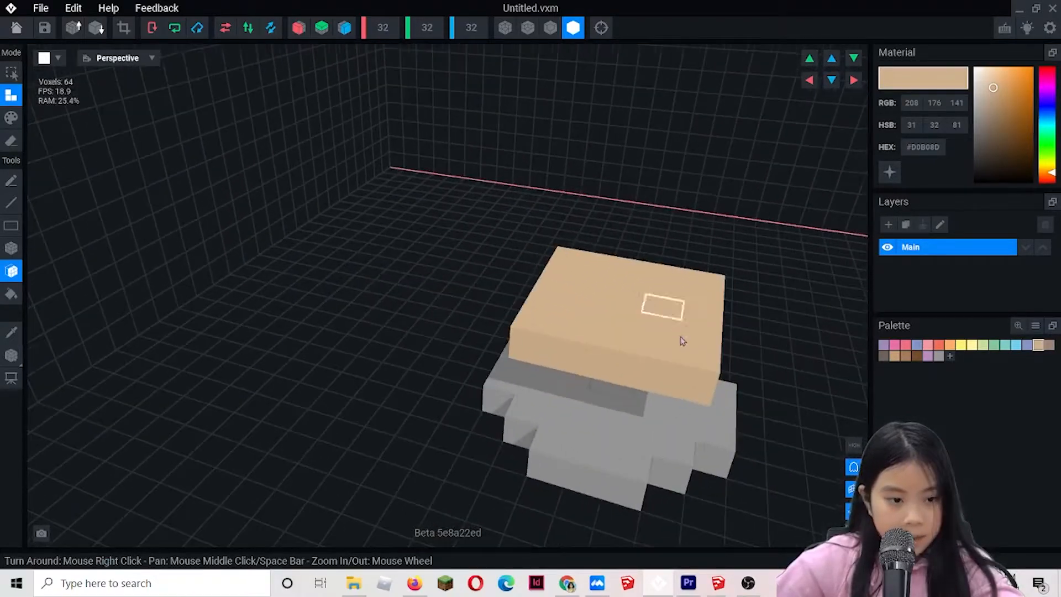
Add a centred row of three tan voxels along each of two adjacent sides of the 5 by 5 tan layer.
{"action": "left_click", "coordinate": [8, 186]}
{"action": "right_click_drag", "start_coordinate": [663, 447], "coordinate": [632, 442]}
{"action": "left_click", "coordinate": [511, 366]}
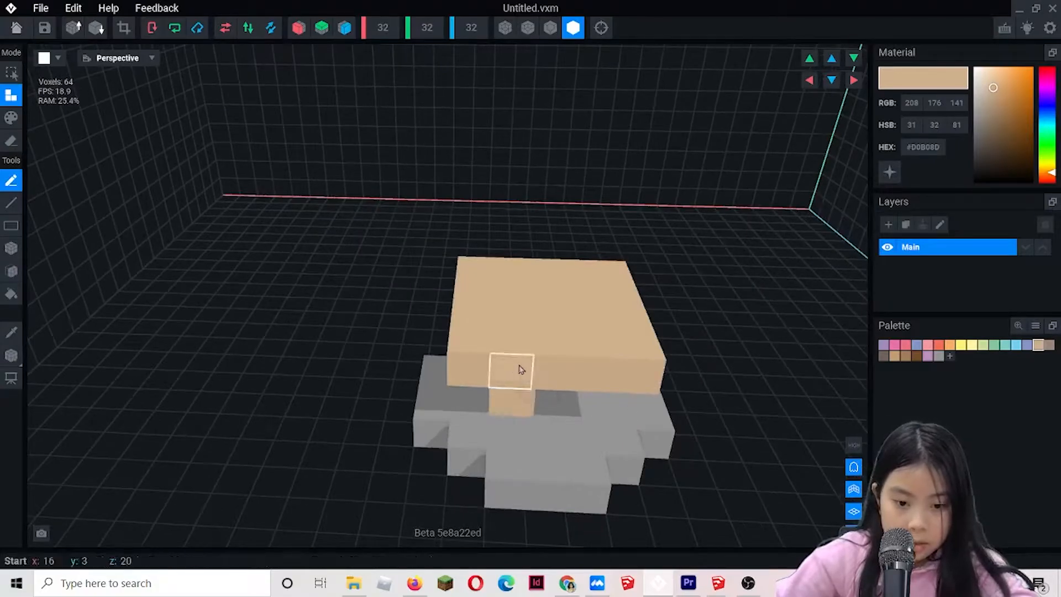
{"action": "left_click", "coordinate": [586, 378]}
{"action": "right_click_drag", "start_coordinate": [586, 378], "coordinate": [711, 379]}
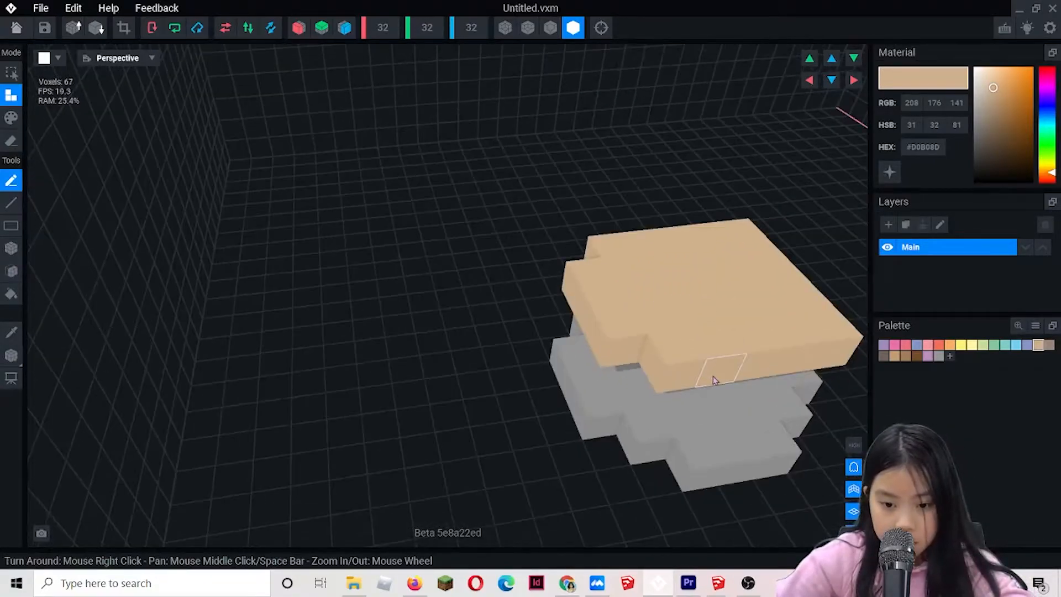
{"action": "left_click", "coordinate": [788, 365]}
{"action": "right_click_drag", "start_coordinate": [799, 358], "coordinate": [624, 279]}
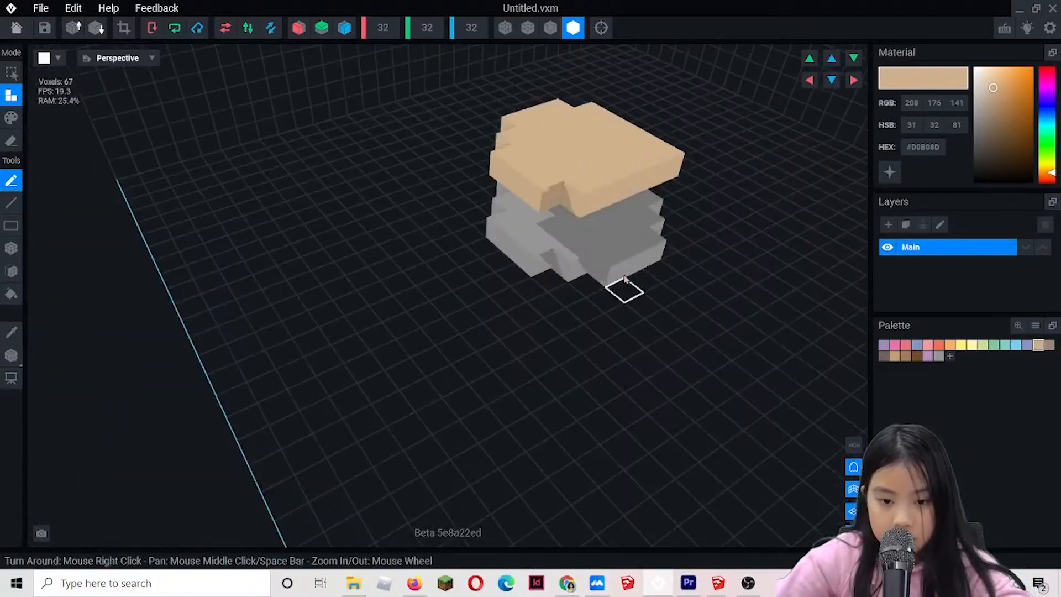
Add matching centred rows of three tan voxels along the remaining two sides of the tan layer.
{"action": "left_click", "coordinate": [634, 187]}
{"action": "middle_click_drag", "start_coordinate": [651, 184], "coordinate": [693, 168]}
{"action": "right_click_drag", "start_coordinate": [693, 168], "coordinate": [692, 170]}
{"action": "scroll", "coordinate": [362, 116], "scroll_direction": "up", "scroll_amount": 3}
{"action": "middle_click_drag", "start_coordinate": [692, 171], "coordinate": [482, 156]}
{"action": "middle_click_drag", "start_coordinate": [375, 222], "coordinate": [371, 224]}
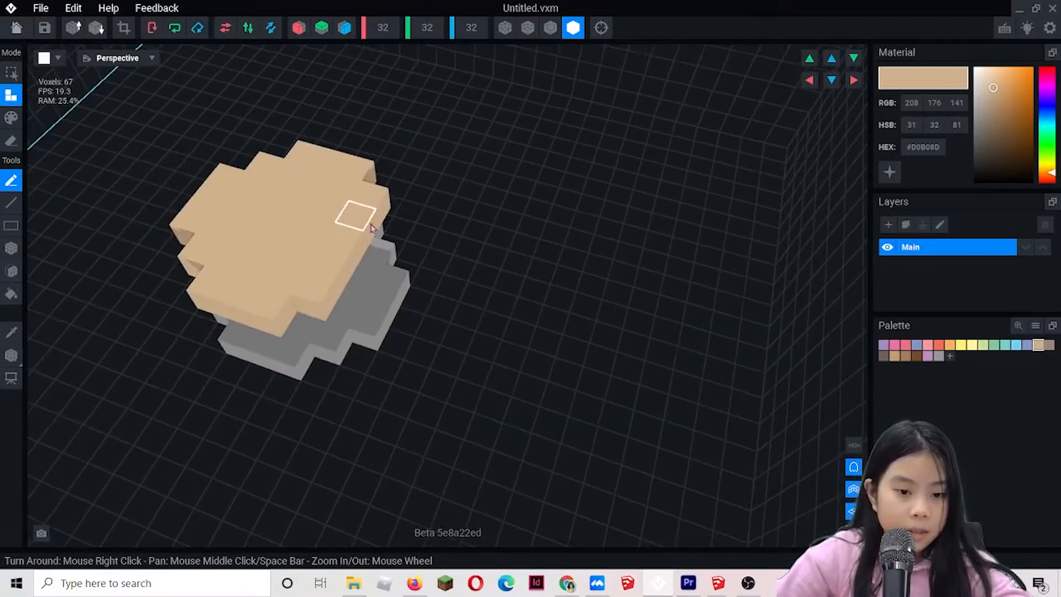
{"action": "right_click_drag", "start_coordinate": [349, 279], "coordinate": [454, 361]}
Fill the tan layer's stepped corners so it spans 7 by 7 voxels with only the four outermost corners empty.
{"action": "right_click_drag", "start_coordinate": [493, 320], "coordinate": [406, 334]}
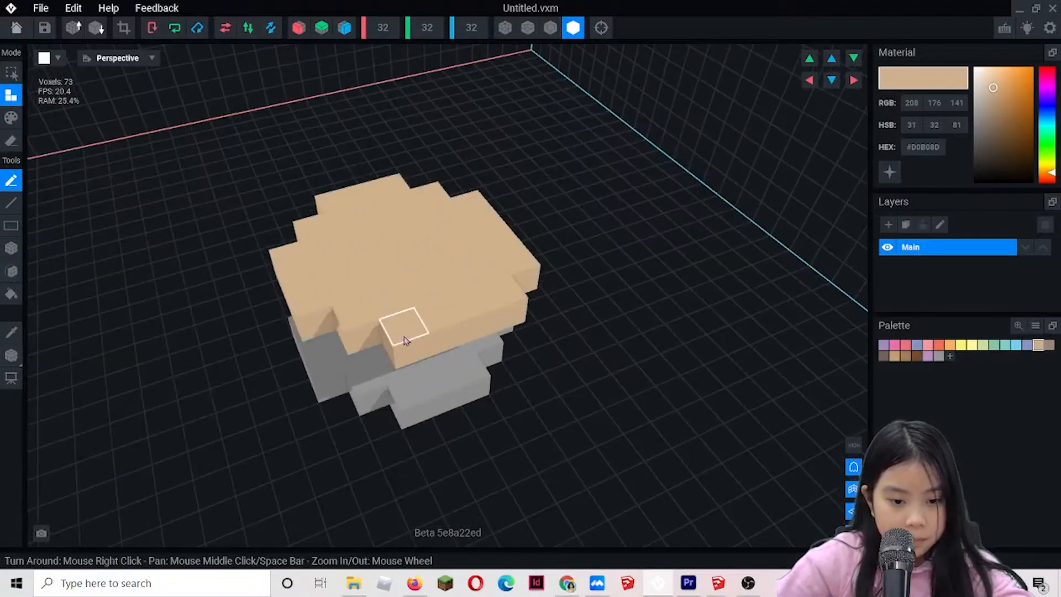
{"action": "right_click_drag", "start_coordinate": [310, 331], "coordinate": [186, 367]}
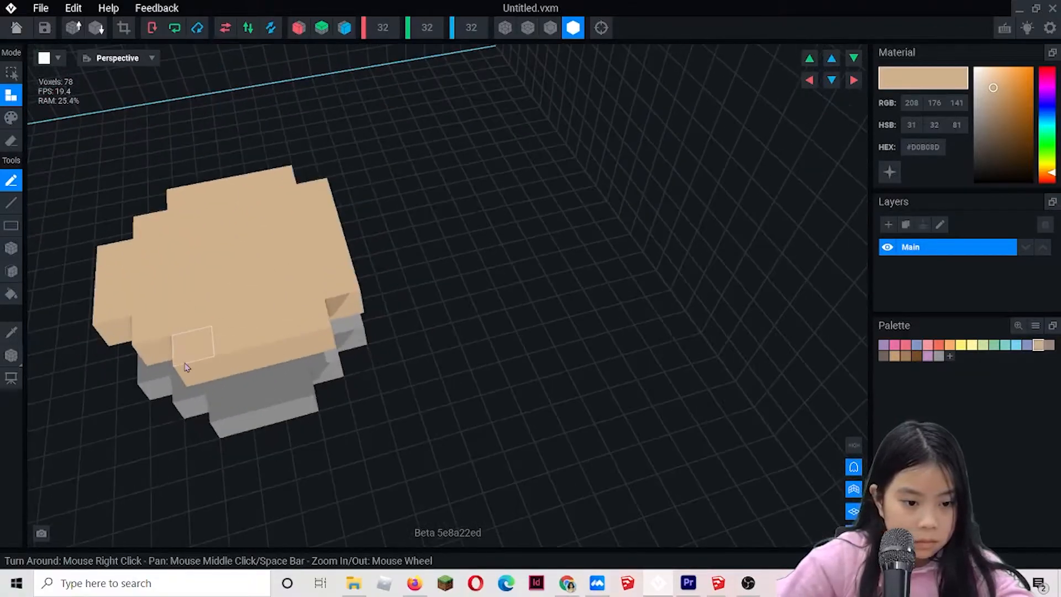
{"action": "left_click", "coordinate": [159, 355]}
{"action": "middle_click_drag", "start_coordinate": [183, 353], "coordinate": [317, 391]}
{"action": "left_click", "coordinate": [321, 390]}
{"action": "right_click_drag", "start_coordinate": [285, 393], "coordinate": [301, 304]}
{"action": "left_click", "coordinate": [225, 244]}
{"action": "right_click_drag", "start_coordinate": [224, 244], "coordinate": [261, 307]}
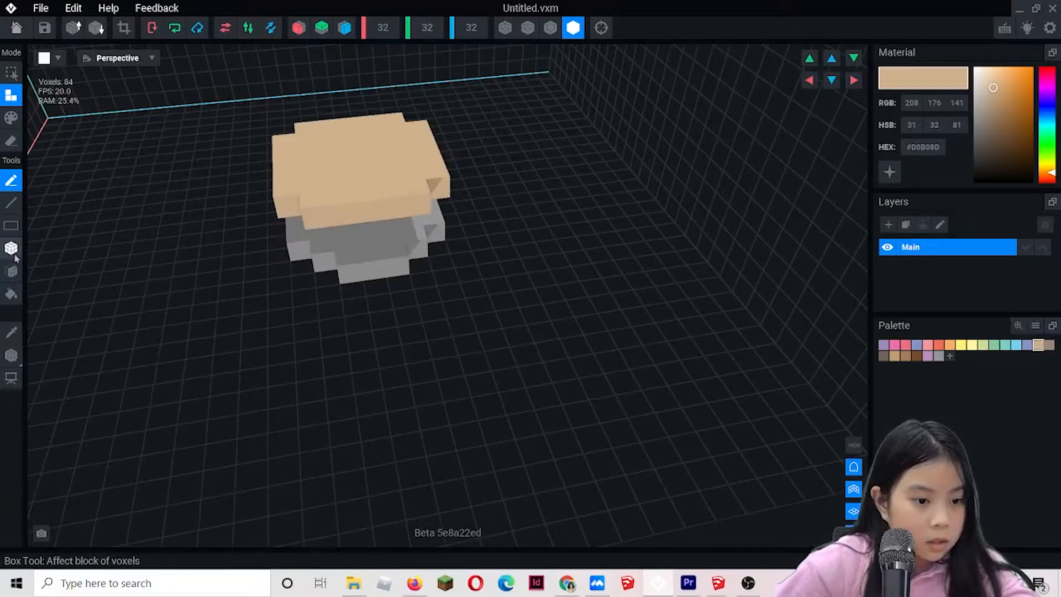
Stack one white layer and then a second tan layer, each one voxel thick, on the tan cake layer with the Face tool.
{"action": "left_click", "coordinate": [11, 272]}
{"action": "right_click_drag", "start_coordinate": [374, 212], "coordinate": [503, 139]}
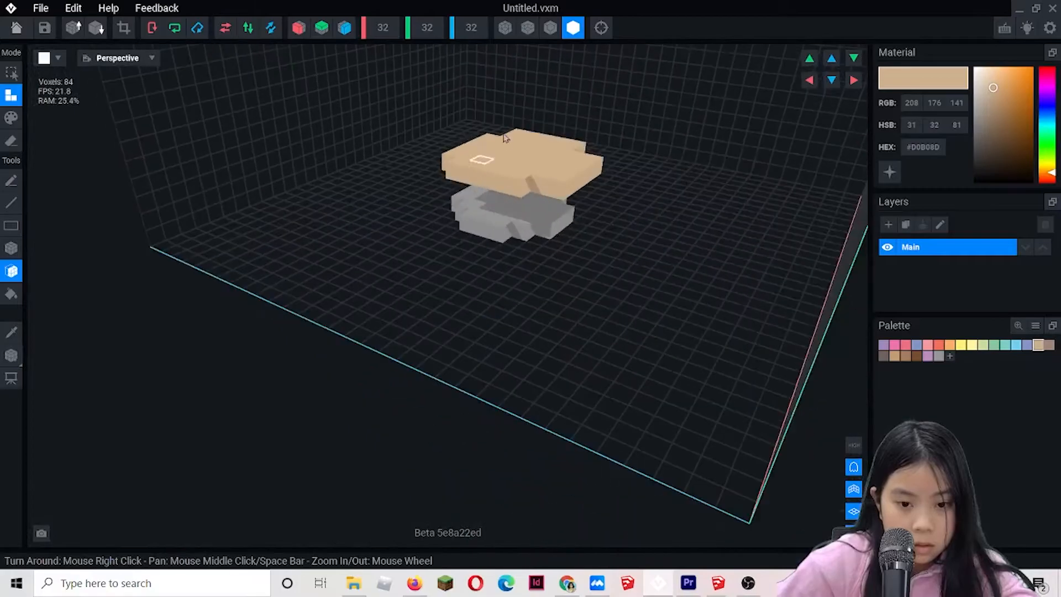
{"action": "right_click_drag", "start_coordinate": [446, 184], "coordinate": [560, 253]}
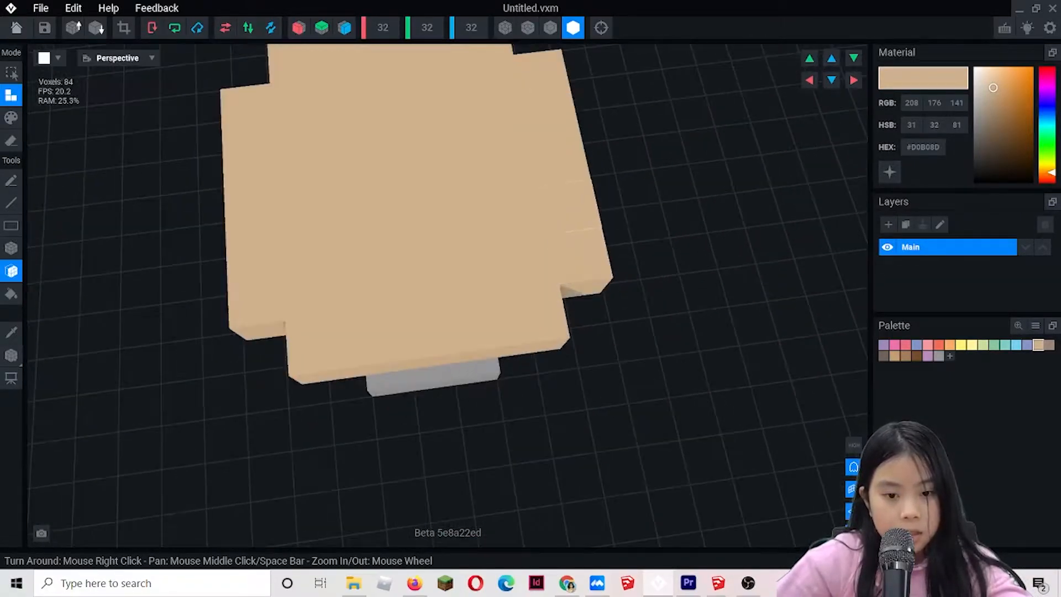
{"action": "scroll", "coordinate": [547, 216], "scroll_direction": "down", "scroll_amount": 2}
{"action": "right_click_drag", "start_coordinate": [547, 216], "coordinate": [545, 212]}
{"action": "right_click_drag", "start_coordinate": [688, 215], "coordinate": [630, 188]}
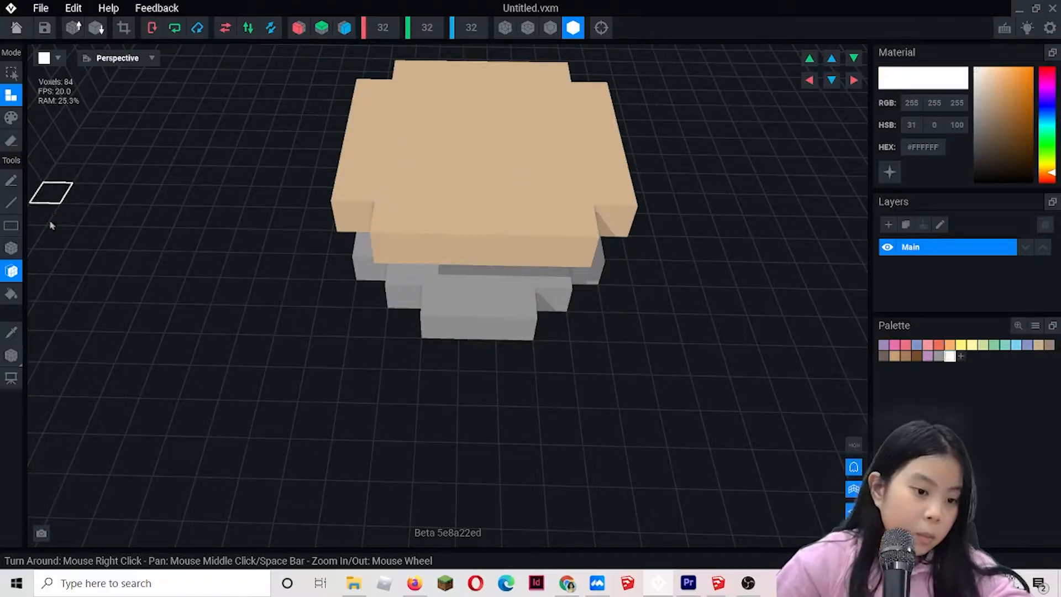
{"action": "left_click", "coordinate": [445, 161]}
{"action": "right_click_drag", "start_coordinate": [445, 161], "coordinate": [484, 131]}
{"action": "middle_click_drag", "start_coordinate": [485, 131], "coordinate": [472, 210]}
{"action": "left_click", "coordinate": [479, 221]}
Add a one-voxel-thick pink #EE71A9 layer across the top of the upper tan layer.
{"action": "right_click_drag", "start_coordinate": [479, 221], "coordinate": [464, 156]}
{"action": "middle_click_drag", "start_coordinate": [474, 156], "coordinate": [479, 146]}
{"action": "right_click_drag", "start_coordinate": [541, 174], "coordinate": [539, 171]}
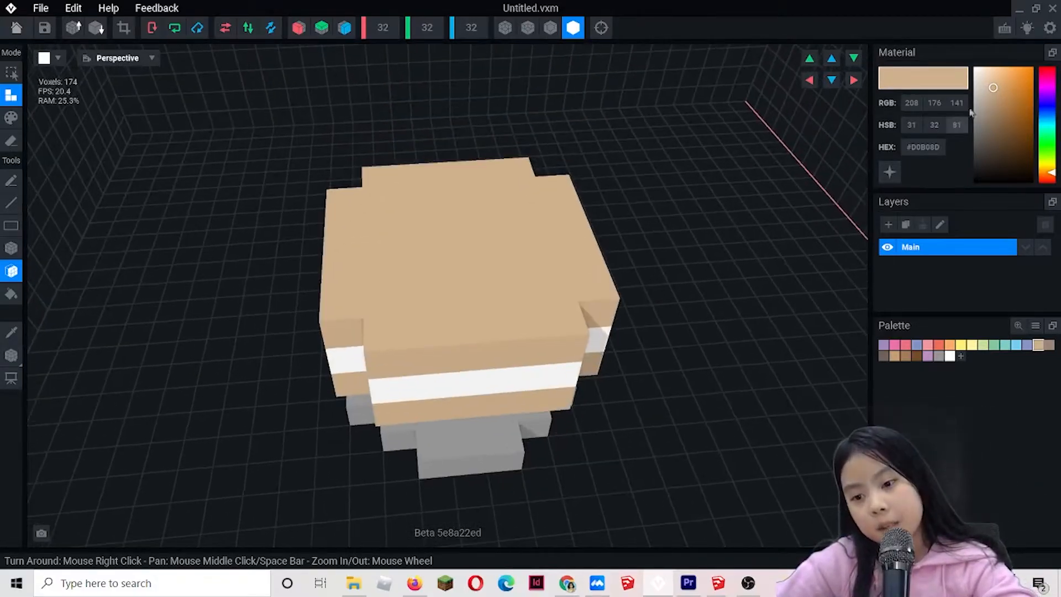
{"action": "left_click", "coordinate": [896, 346]}
{"action": "left_click", "coordinate": [497, 262]}
{"action": "right_click_drag", "start_coordinate": [464, 232], "coordinate": [465, 232]}
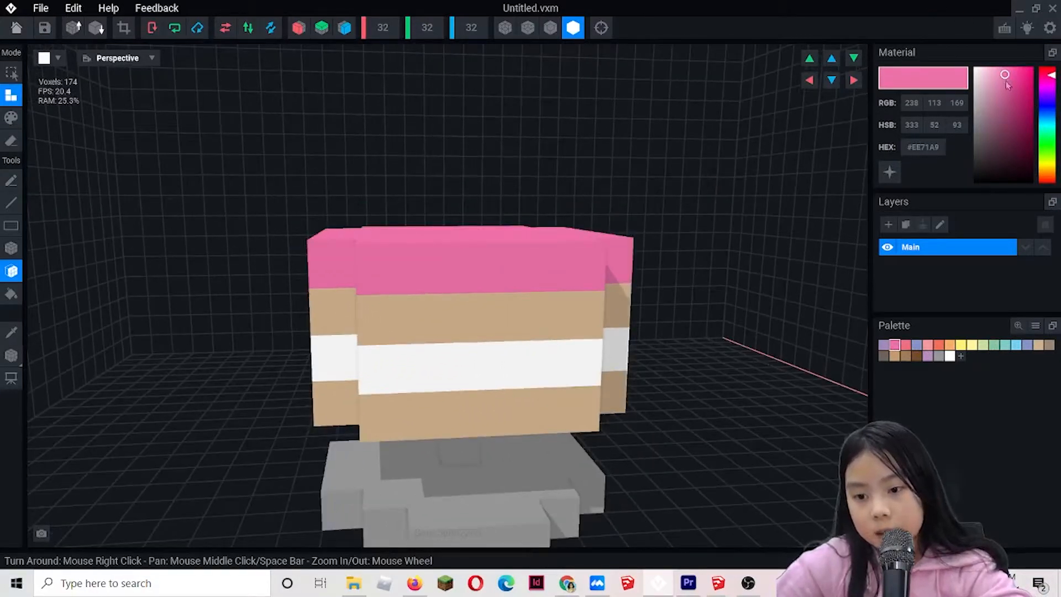
Make the pink icing material emissive and check the glow on the cake's top layer.
{"action": "left_click", "coordinate": [890, 172]}
{"action": "right_click_drag", "start_coordinate": [656, 183], "coordinate": [615, 183]}
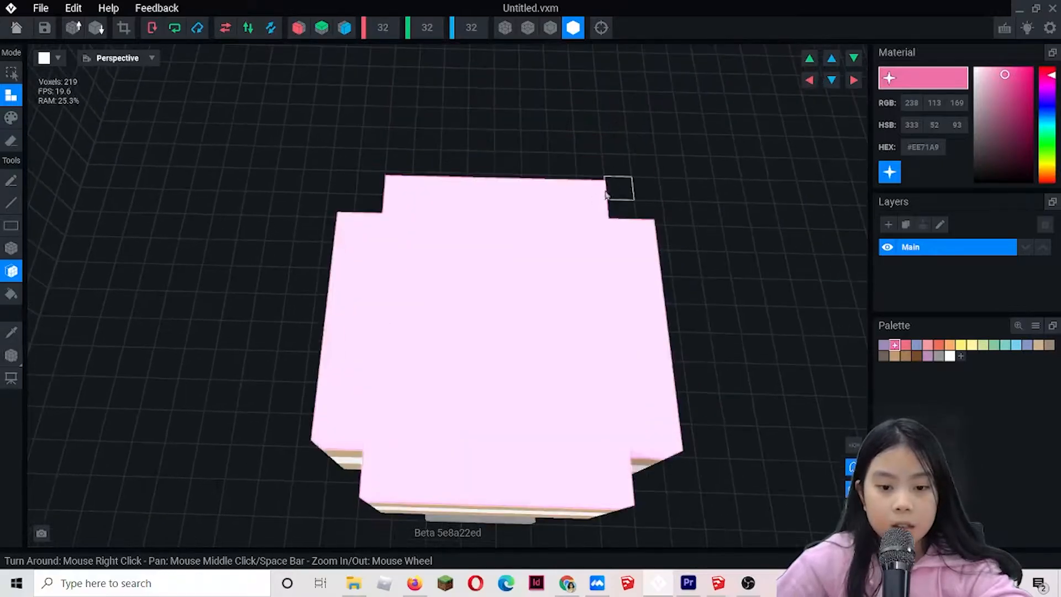
{"action": "scroll", "coordinate": [544, 254], "scroll_direction": "up", "scroll_amount": 3}
{"action": "scroll", "coordinate": [545, 254], "scroll_direction": "up", "scroll_amount": 2}
{"action": "scroll", "coordinate": [547, 241], "scroll_direction": "down", "scroll_amount": 6}
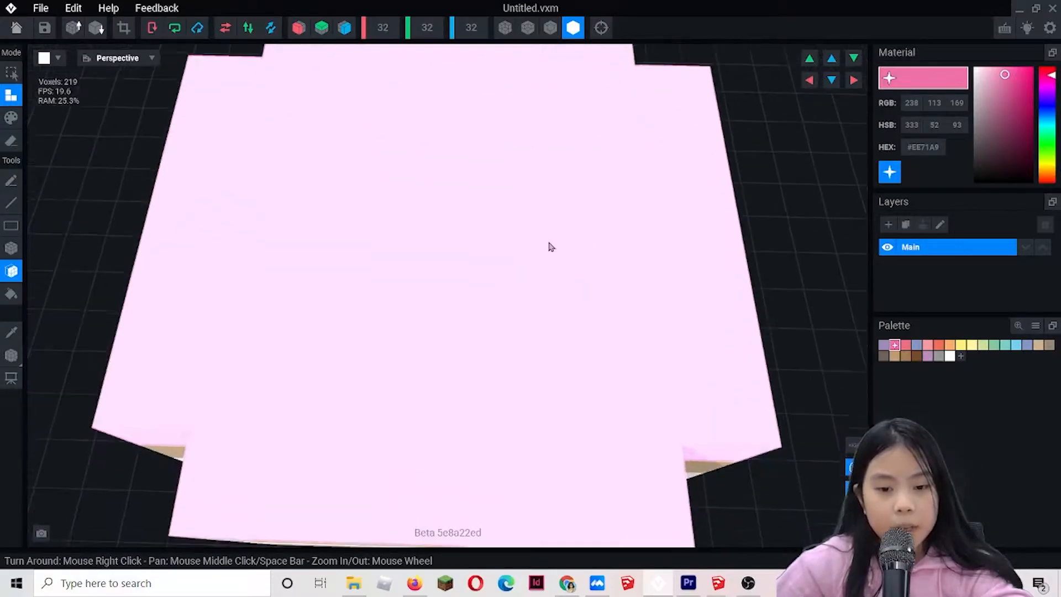
{"action": "scroll", "coordinate": [719, 285], "scroll_direction": "down", "scroll_amount": 5}
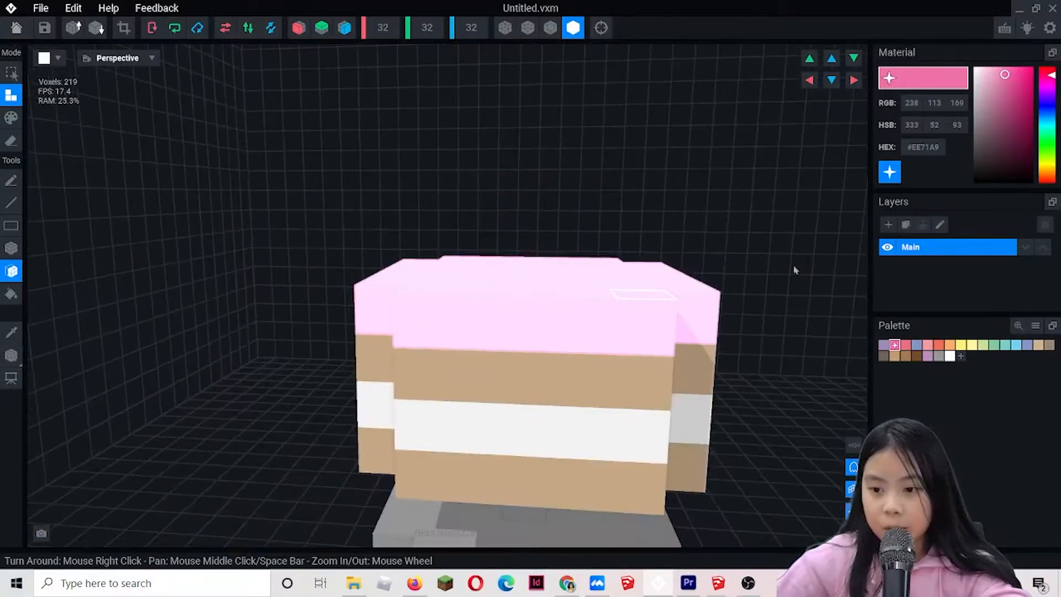
Change the emissive pink icing colour to the darker #D65B7B.
{"action": "left_click_drag", "start_coordinate": [1056, 68], "coordinate": [1008, 86]}
{"action": "scroll", "coordinate": [590, 297], "scroll_direction": "down", "scroll_amount": 5}
{"action": "mouse_move", "coordinate": [590, 297]}
{"action": "right_mouse_down"}
{"action": "mouse_move", "coordinate": [526, 308]}
{"action": "mouse_move", "coordinate": [628, 254]}
{"action": "mouse_move", "coordinate": [509, 412]}
{"action": "right_mouse_up"}
{"action": "middle_click_drag", "start_coordinate": [509, 413], "coordinate": [569, 262]}
{"action": "scroll", "coordinate": [511, 251], "scroll_direction": "up", "scroll_amount": 3}
{"action": "middle_click_drag", "start_coordinate": [635, 260], "coordinate": [621, 253]}
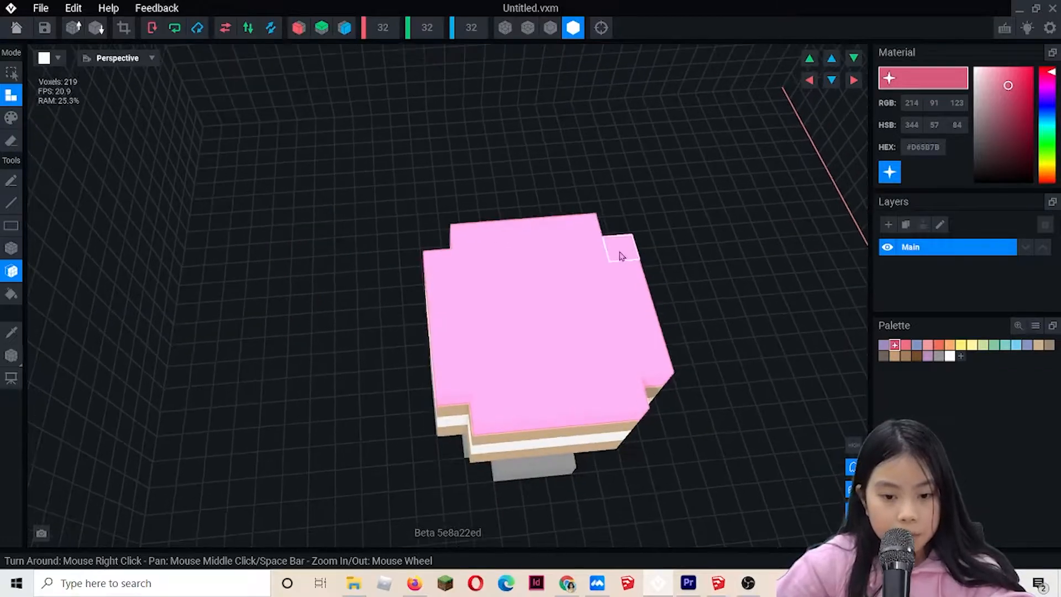
Place two white voxels with a one-voxel gap near the centre of the pink top as the bunny's feet.
{"action": "right_click_drag", "start_coordinate": [621, 252], "coordinate": [612, 255]}
{"action": "left_click", "coordinate": [950, 356]}
{"action": "right_click_drag", "start_coordinate": [573, 303], "coordinate": [448, 254]}
{"action": "left_click", "coordinate": [457, 257]}
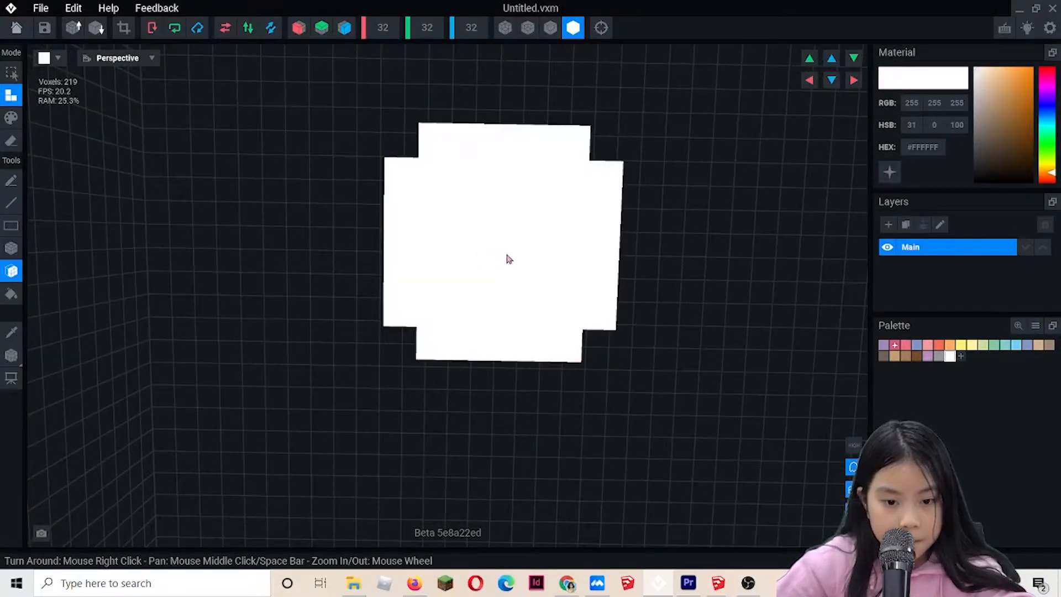
{"action": "key", "text": "ctrl+z"}
{"action": "left_click", "coordinate": [11, 181]}
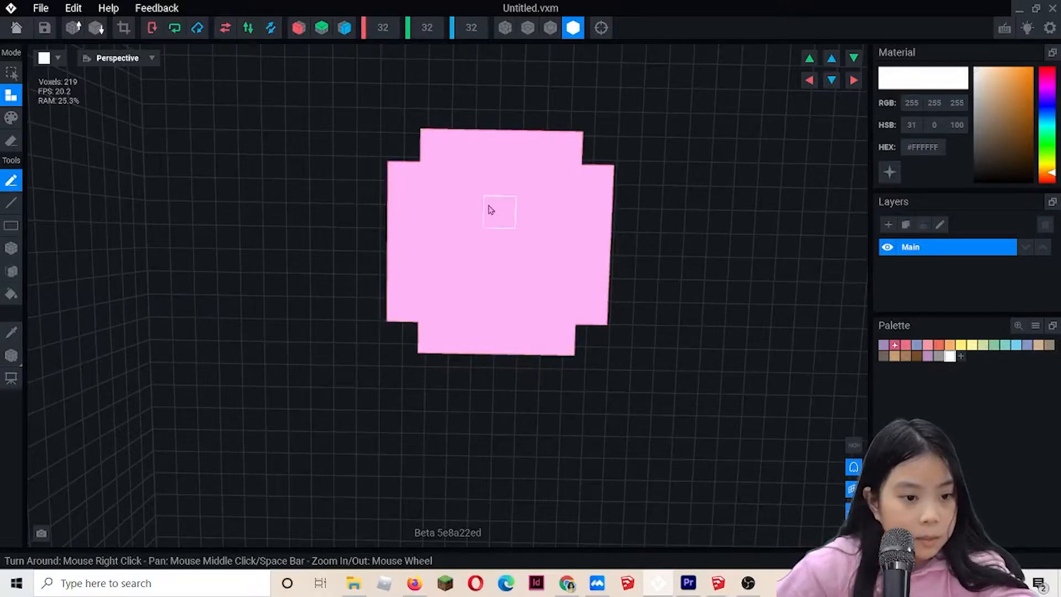
{"action": "left_click_drag", "start_coordinate": [455, 249], "coordinate": [514, 253]}
{"action": "left_click", "coordinate": [526, 253]}
{"action": "right_click_drag", "start_coordinate": [526, 254], "coordinate": [595, 353]}
{"action": "scroll", "coordinate": [619, 348], "scroll_direction": "up", "scroll_amount": 3}
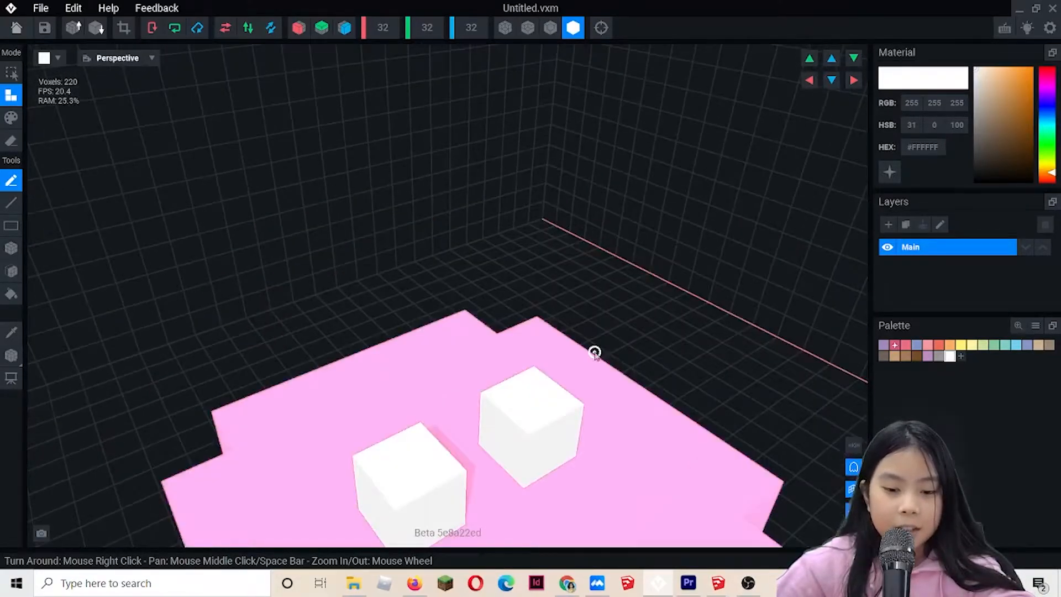
Build a white slab 5 by 3 voxels and one voxel thick on top of the two feet.
{"action": "left_click", "coordinate": [542, 408]}
{"action": "scroll", "coordinate": [545, 387], "scroll_direction": "down", "scroll_amount": 3}
{"action": "right_click_drag", "start_coordinate": [545, 387], "coordinate": [598, 373]}
{"action": "scroll", "coordinate": [572, 356], "scroll_direction": "up", "scroll_amount": 2}
{"action": "right_click_drag", "start_coordinate": [606, 285], "coordinate": [464, 348]}
{"action": "left_click", "coordinate": [574, 352]}
{"action": "right_click_drag", "start_coordinate": [533, 288], "coordinate": [462, 308]}
{"action": "right_click_drag", "start_coordinate": [341, 264], "coordinate": [96, 254]}
{"action": "right_click_drag", "start_coordinate": [424, 364], "coordinate": [427, 336]}
{"action": "middle_click_drag", "start_coordinate": [440, 247], "coordinate": [442, 265]}
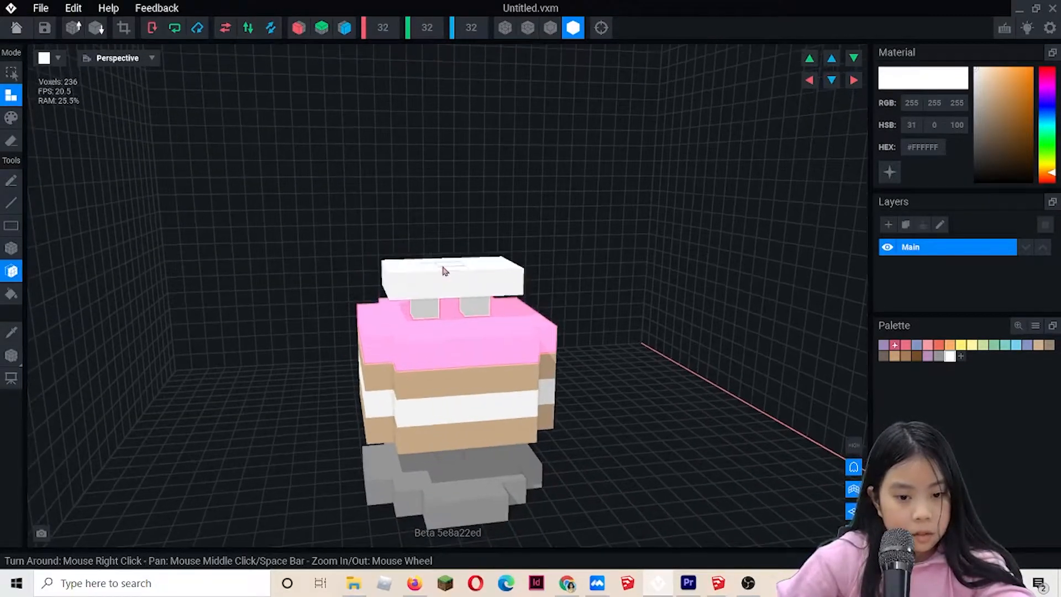
Raise the white body to four voxels high with the Face tool, undoing the extra fifth layer.
{"action": "left_click", "coordinate": [443, 265]}
{"action": "right_click_drag", "start_coordinate": [454, 241], "coordinate": [453, 202]}
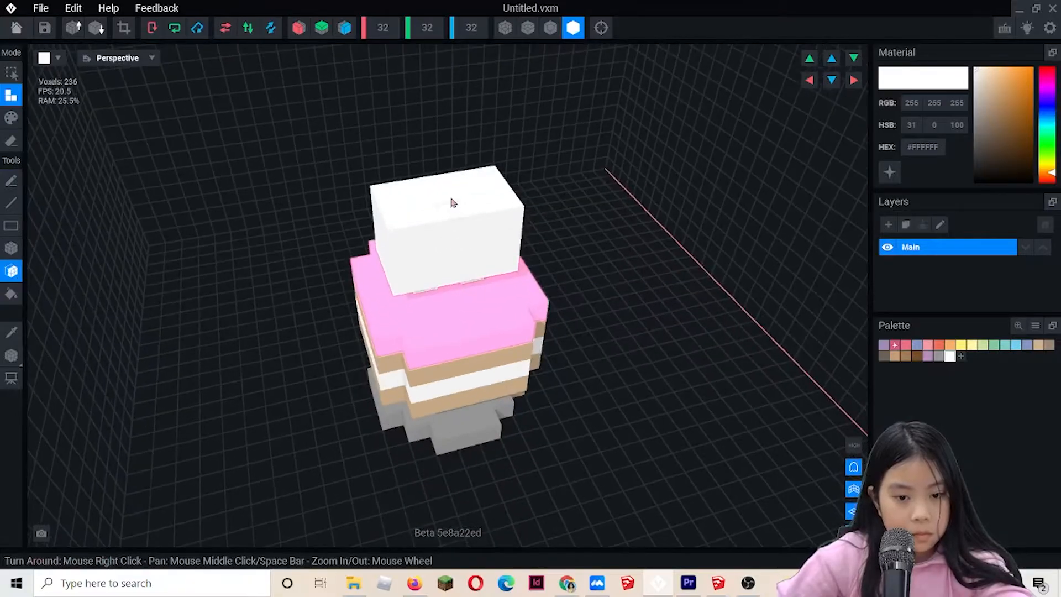
{"action": "right_click_drag", "start_coordinate": [524, 218], "coordinate": [249, 160]}
{"action": "left_click", "coordinate": [525, 206]}
{"action": "right_click_drag", "start_coordinate": [557, 243], "coordinate": [682, 237]}
{"action": "left_click", "coordinate": [689, 248]}
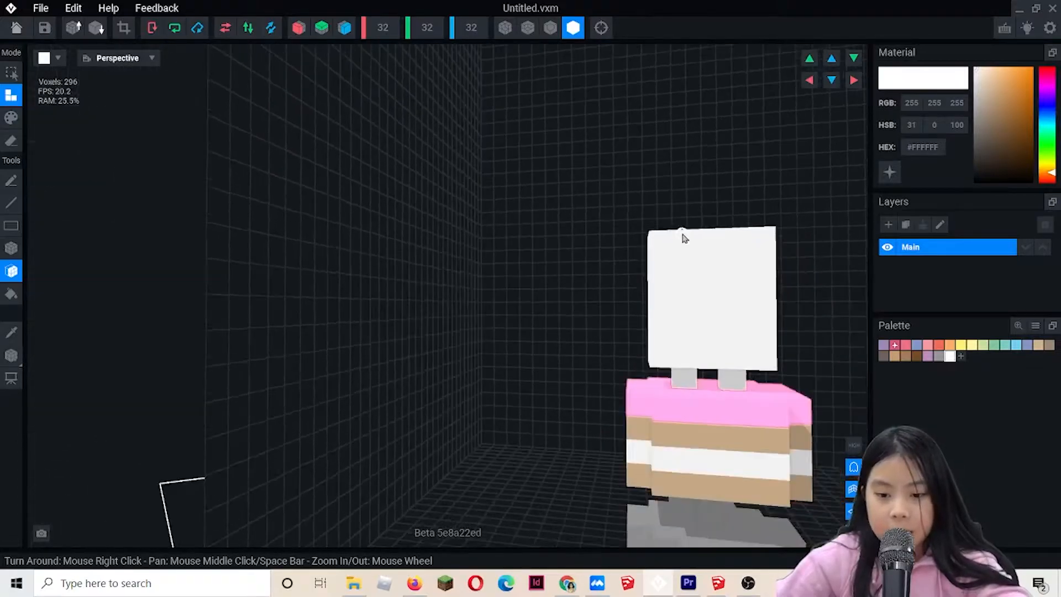
{"action": "right_click_drag", "start_coordinate": [757, 250], "coordinate": [667, 326]}
{"action": "scroll", "coordinate": [685, 282], "scroll_direction": "up", "scroll_amount": 2}
{"action": "key", "text": "ctrl+z"}
{"action": "middle_click_drag", "start_coordinate": [636, 362], "coordinate": [635, 324]}
{"action": "right_click_drag", "start_coordinate": [635, 324], "coordinate": [650, 340]}
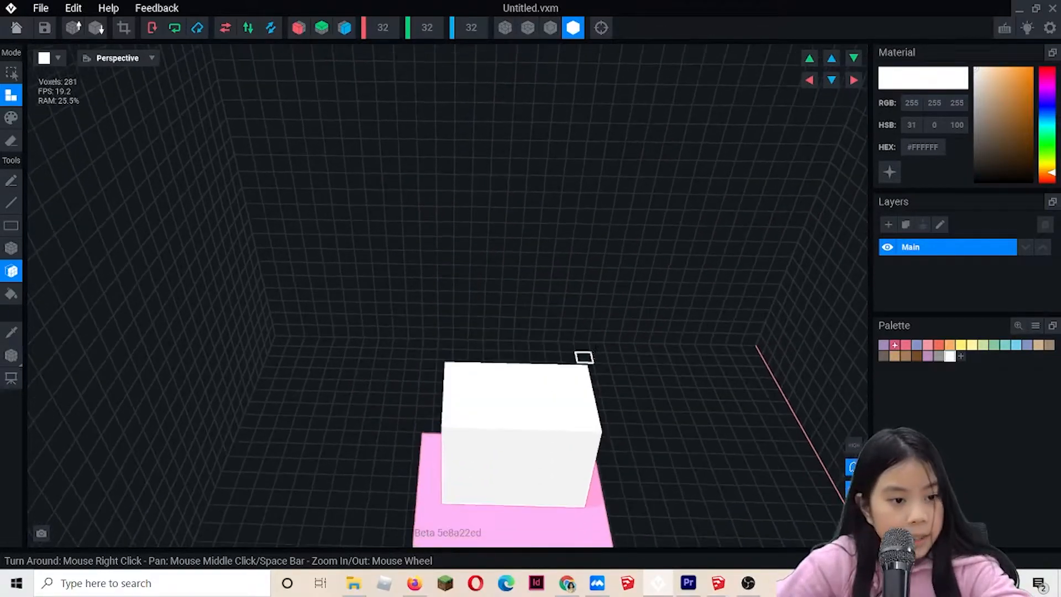
{"action": "middle_click_drag", "start_coordinate": [582, 359], "coordinate": [573, 248]}
Start two white ears, each two voxels wide with a one-voxel gap between them, on top of the body with the Pen tool.
{"action": "left_click", "coordinate": [12, 181]}
{"action": "right_click_drag", "start_coordinate": [381, 194], "coordinate": [379, 312]}
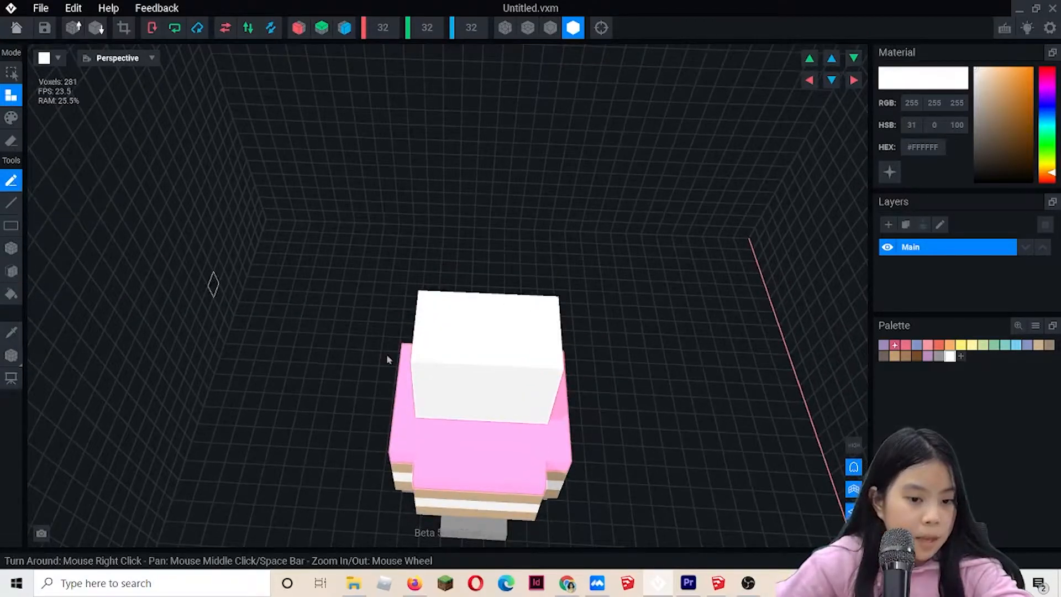
{"action": "middle_click_drag", "start_coordinate": [408, 402], "coordinate": [382, 350]}
{"action": "right_click_drag", "start_coordinate": [383, 353], "coordinate": [423, 323]}
{"action": "left_click_drag", "start_coordinate": [484, 293], "coordinate": [506, 273]}
{"action": "scroll", "coordinate": [508, 273], "scroll_direction": "up", "scroll_amount": 2}
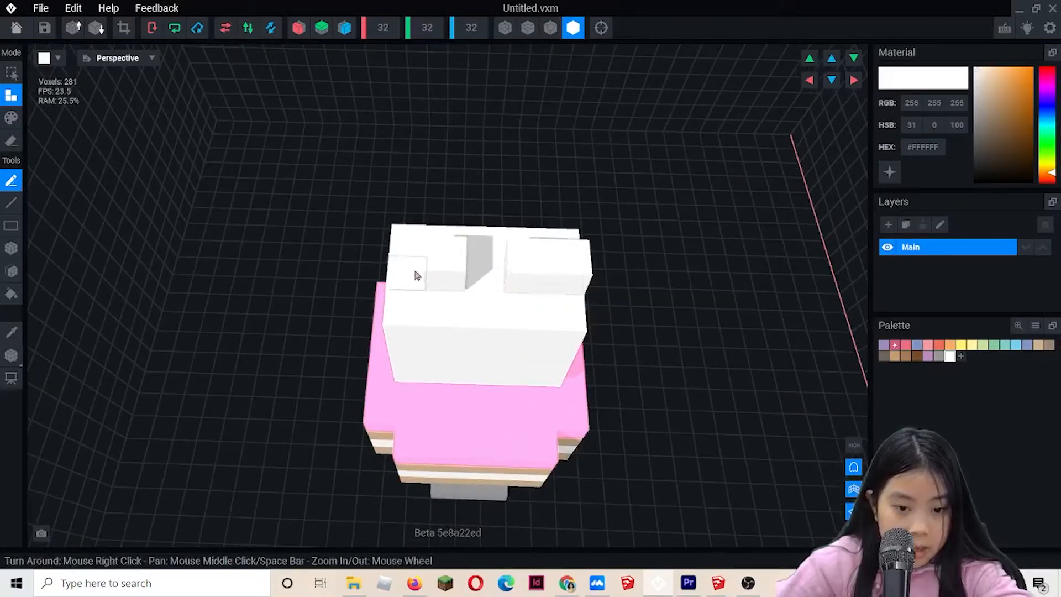
{"action": "scroll", "coordinate": [420, 274], "scroll_direction": "up", "scroll_amount": 2}
{"action": "left_click_drag", "start_coordinate": [465, 234], "coordinate": [435, 217]}
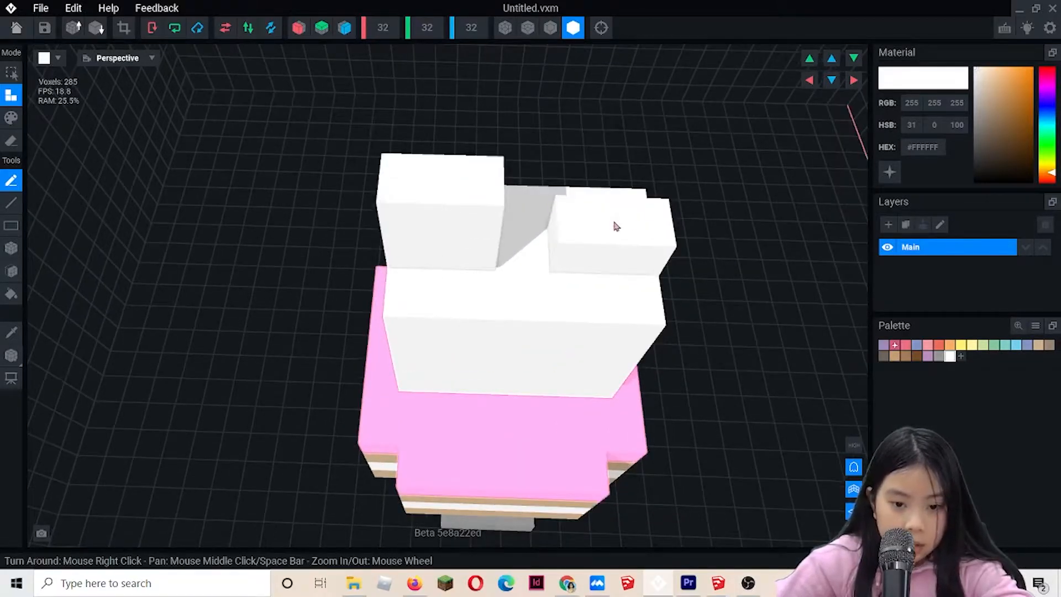
Raise both bunny ears to three voxels high.
{"action": "left_click", "coordinate": [641, 219]}
{"action": "left_click", "coordinate": [587, 224]}
{"action": "left_click", "coordinate": [653, 187]}
{"action": "left_click", "coordinate": [603, 178]}
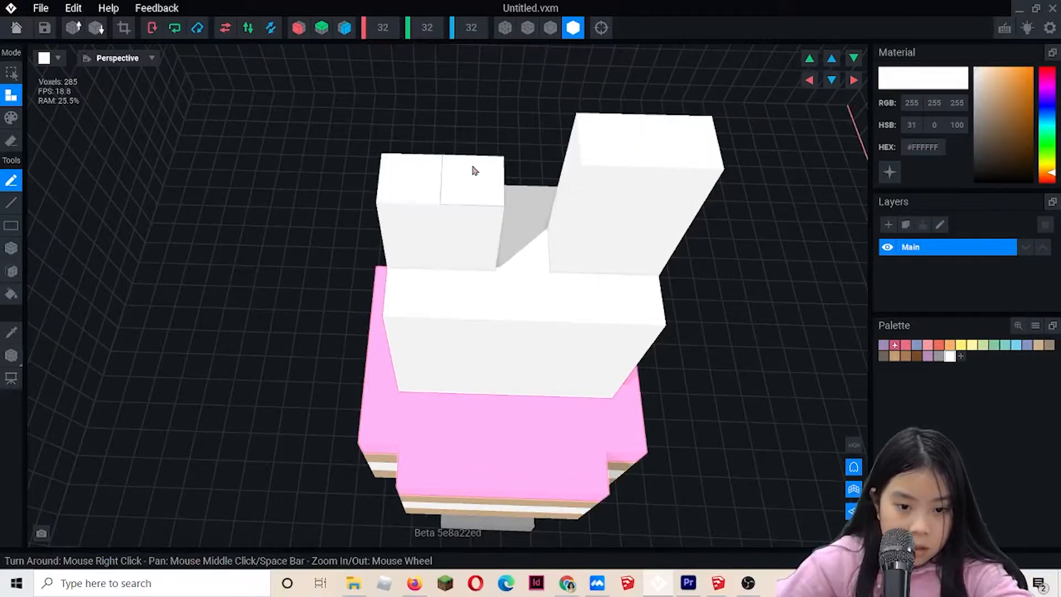
{"action": "left_click", "coordinate": [473, 169]}
{"action": "left_click", "coordinate": [407, 163]}
Add a two-voxel-wide white overhang to the front of each ear's top row to form folded ear tips.
{"action": "right_click_drag", "start_coordinate": [416, 163], "coordinate": [614, 209]}
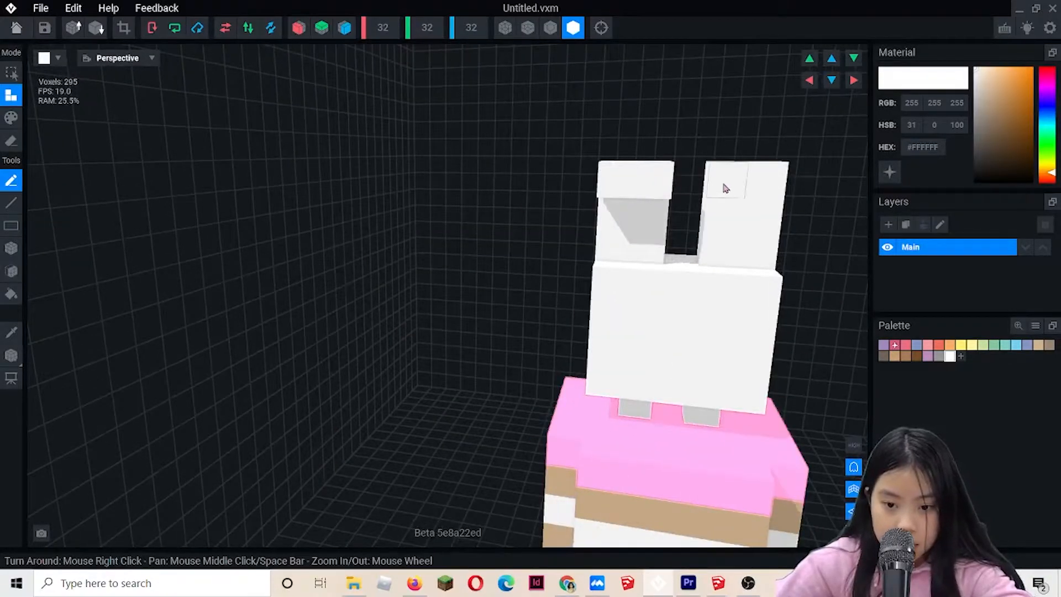
{"action": "right_click_drag", "start_coordinate": [726, 188], "coordinate": [696, 214]}
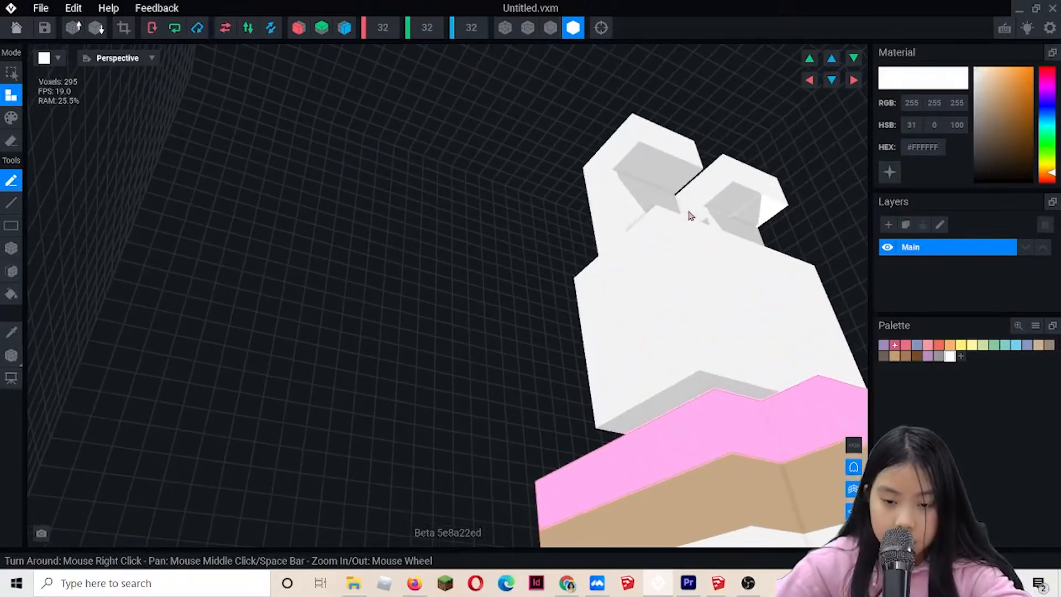
{"action": "right_click_drag", "start_coordinate": [626, 241], "coordinate": [576, 289]}
{"action": "scroll", "coordinate": [641, 249], "scroll_direction": "down", "scroll_amount": 3}
{"action": "left_click", "coordinate": [637, 254]}
{"action": "left_click", "coordinate": [575, 234]}
Add one white voxel on each side of the body, in the second row from the bottom, as the arms.
{"action": "scroll", "coordinate": [575, 289], "scroll_direction": "up", "scroll_amount": 4}
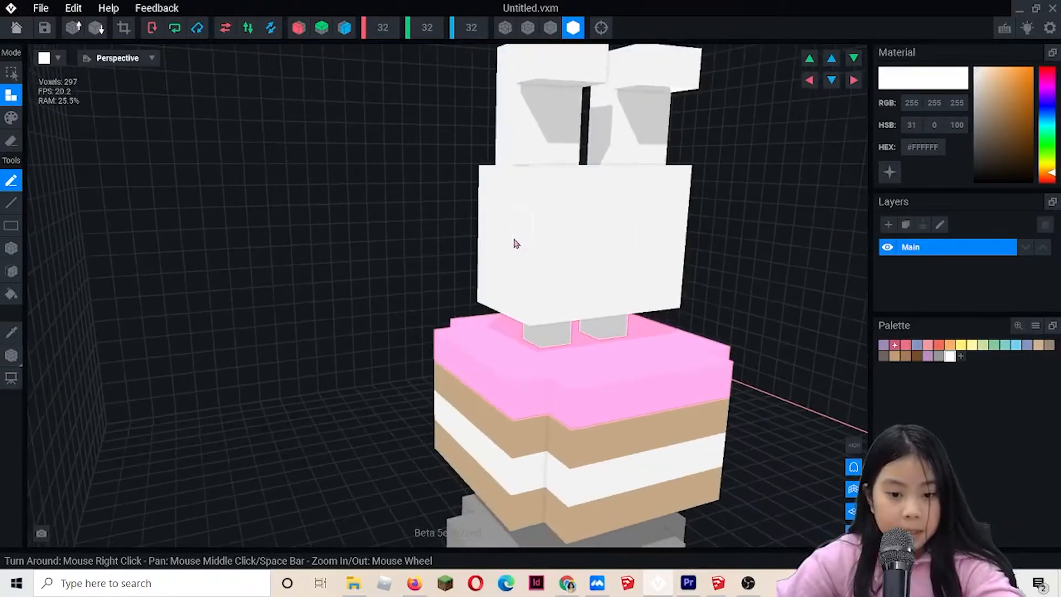
{"action": "right_click_drag", "start_coordinate": [518, 260], "coordinate": [492, 254]}
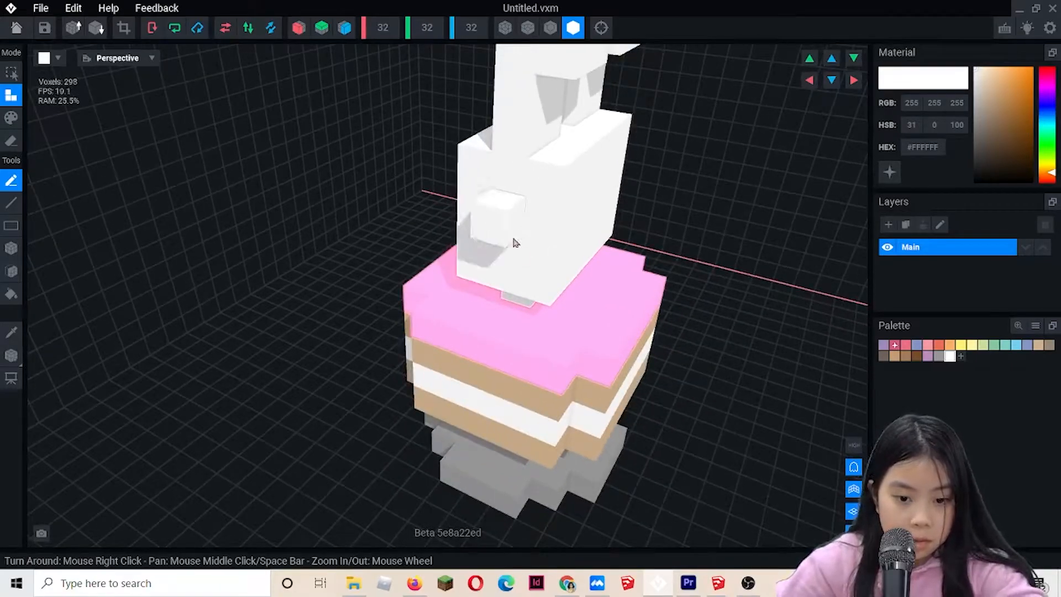
{"action": "right_click_drag", "start_coordinate": [714, 254], "coordinate": [635, 239]}
{"action": "scroll", "coordinate": [634, 239], "scroll_direction": "down", "scroll_amount": 3}
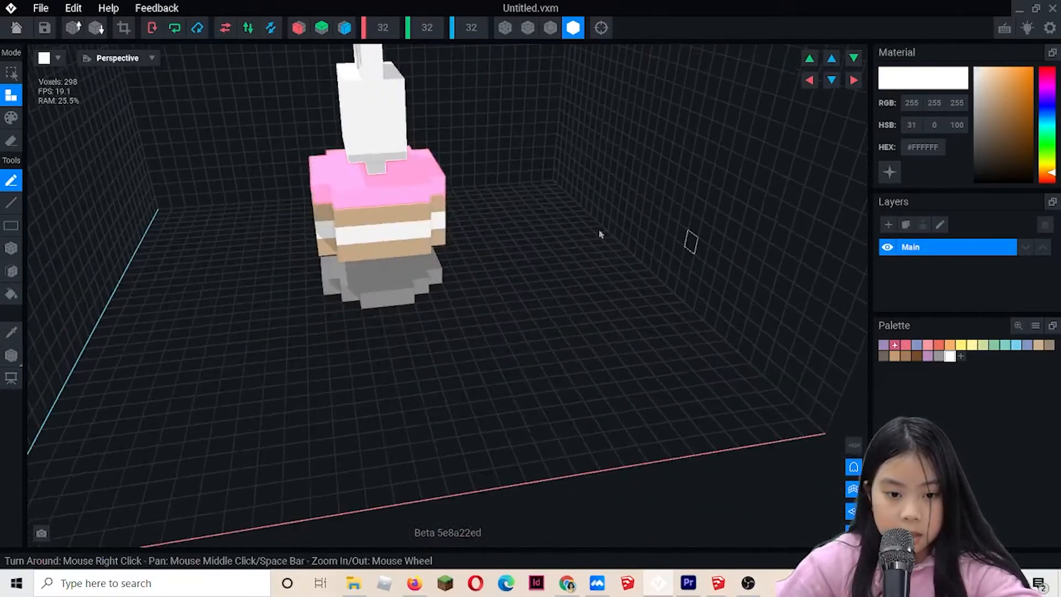
{"action": "mouse_move", "coordinate": [405, 164]}
{"action": "right_mouse_down"}
{"action": "mouse_move", "coordinate": [401, 152]}
{"action": "mouse_move", "coordinate": [401, 176]}
{"action": "right_mouse_up"}
{"action": "middle_click_drag", "start_coordinate": [401, 176], "coordinate": [455, 206]}
{"action": "left_click", "coordinate": [452, 183]}
{"action": "right_click_drag", "start_coordinate": [451, 210], "coordinate": [378, 99]}
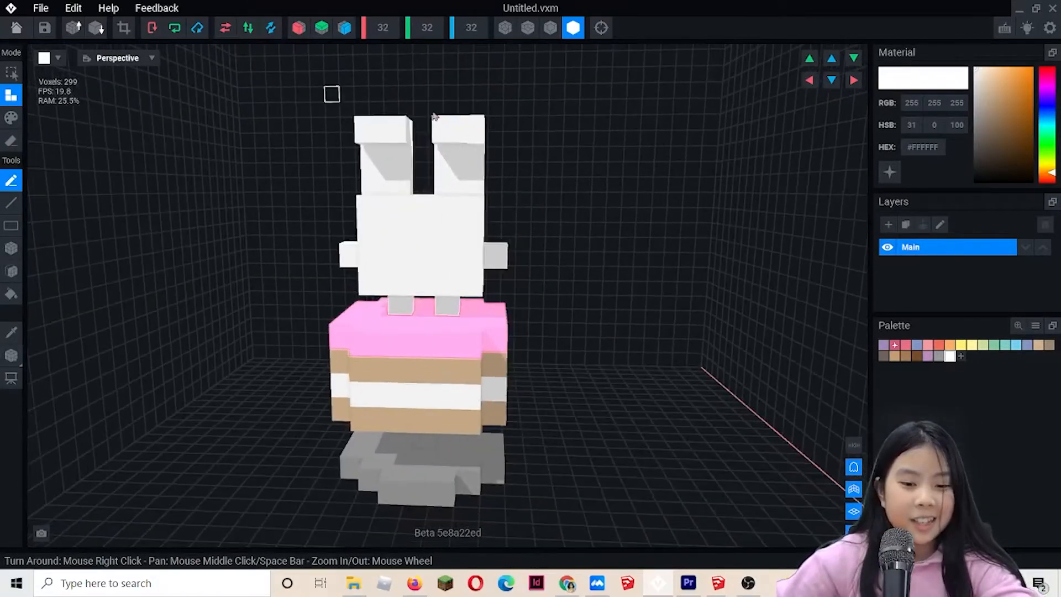
Examine the bunny's ears, arms and body from several angles.
{"action": "right_click_drag", "start_coordinate": [613, 201], "coordinate": [540, 217]}
{"action": "scroll", "coordinate": [606, 202], "scroll_direction": "up", "scroll_amount": 5}
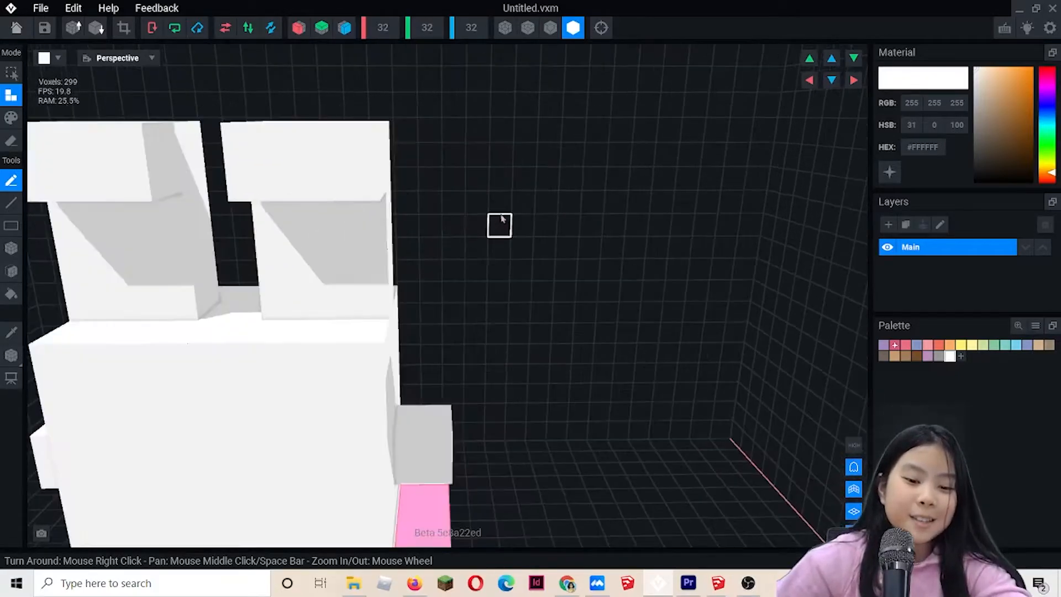
{"action": "middle_click_drag", "start_coordinate": [499, 225], "coordinate": [645, 119]}
{"action": "scroll", "coordinate": [645, 118], "scroll_direction": "down", "scroll_amount": 3}
{"action": "middle_click_drag", "start_coordinate": [503, 141], "coordinate": [503, 219]}
{"action": "right_click_drag", "start_coordinate": [501, 219], "coordinate": [403, 277]}
{"action": "right_click_drag", "start_coordinate": [584, 176], "coordinate": [526, 223]}
{"action": "middle_click_drag", "start_coordinate": [527, 223], "coordinate": [667, 239]}
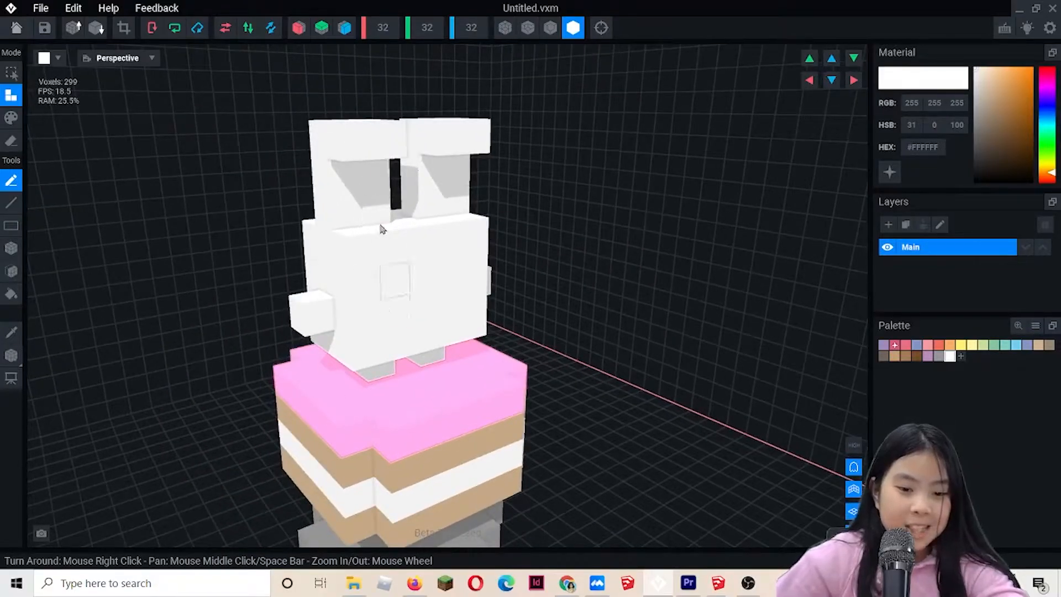
{"action": "middle_click_drag", "start_coordinate": [387, 231], "coordinate": [403, 216]}
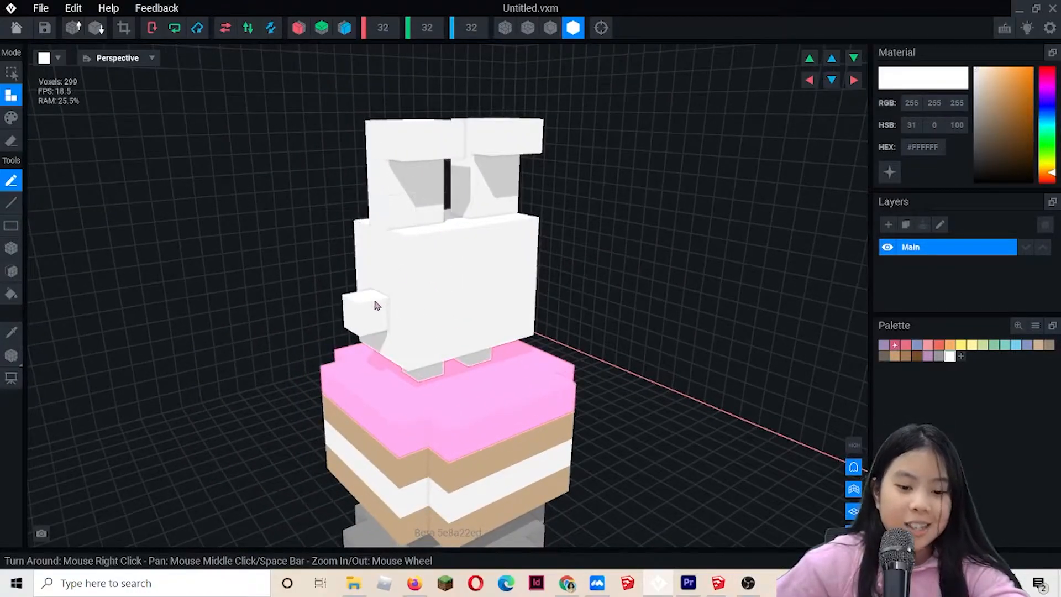
{"action": "mouse_move", "coordinate": [416, 283]}
{"action": "right_mouse_down"}
{"action": "mouse_move", "coordinate": [442, 299]}
{"action": "mouse_move", "coordinate": [414, 274]}
{"action": "right_mouse_up"}
{"action": "middle_click_drag", "start_coordinate": [415, 275], "coordinate": [525, 271]}
{"action": "mouse_move", "coordinate": [458, 276]}
{"action": "right_mouse_down"}
{"action": "mouse_move", "coordinate": [410, 262]}
{"action": "mouse_move", "coordinate": [442, 282]}
{"action": "right_mouse_up"}
{"action": "middle_click_drag", "start_coordinate": [353, 228], "coordinate": [365, 246]}
{"action": "scroll", "coordinate": [365, 247], "scroll_direction": "up", "scroll_amount": 3}
{"action": "middle_click_drag", "start_coordinate": [139, 213], "coordinate": [241, 220]}
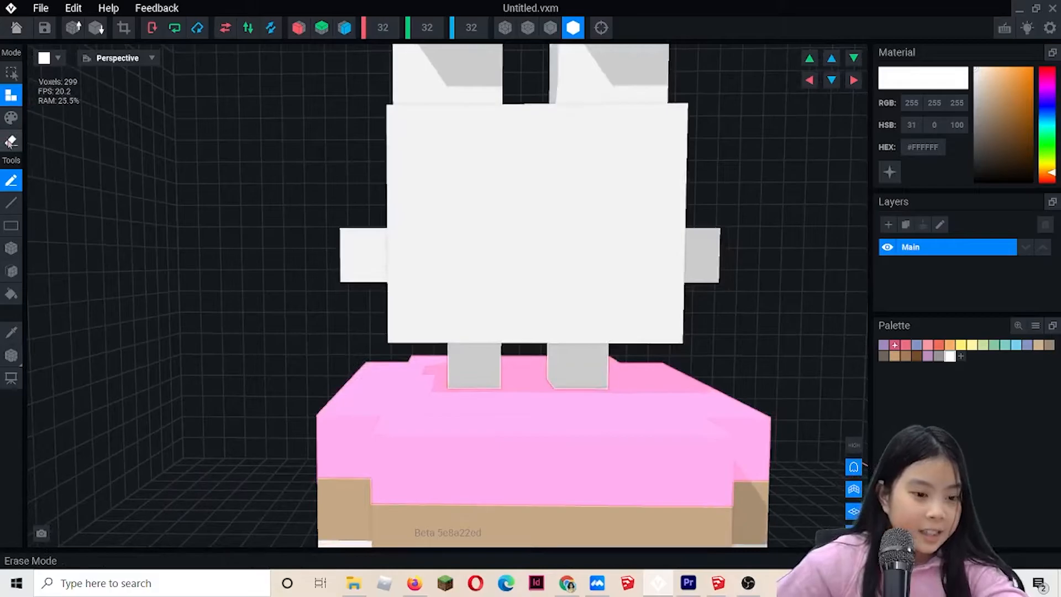
Erase the two outer voxels on each side of the body's front face, in the row level with the arms.
{"action": "left_click", "coordinate": [462, 261]}
{"action": "key", "text": "ctrl+z"}
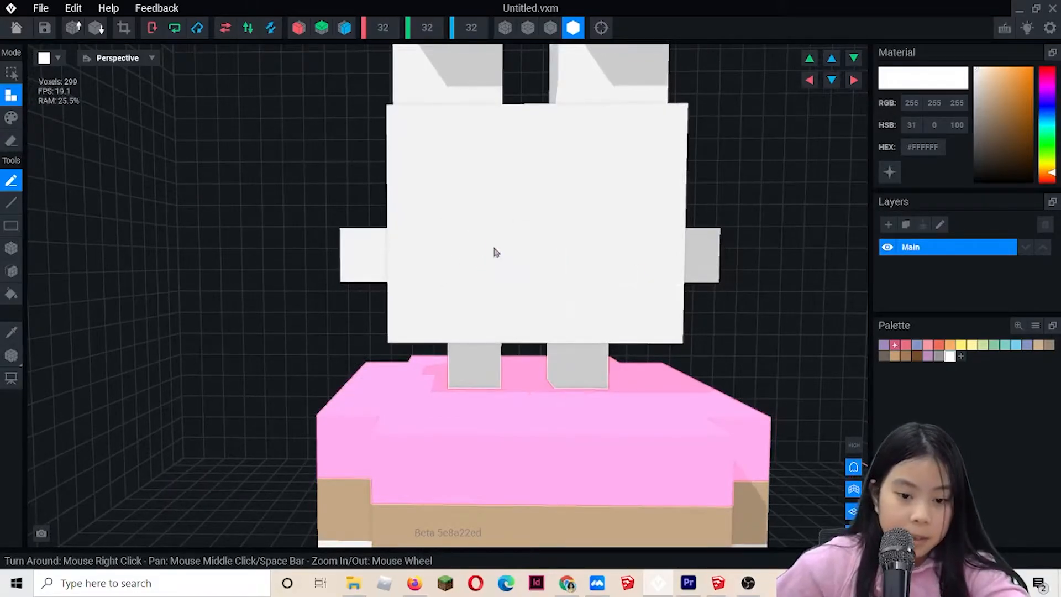
{"action": "left_click", "coordinate": [11, 141]}
{"action": "left_click", "coordinate": [475, 254]}
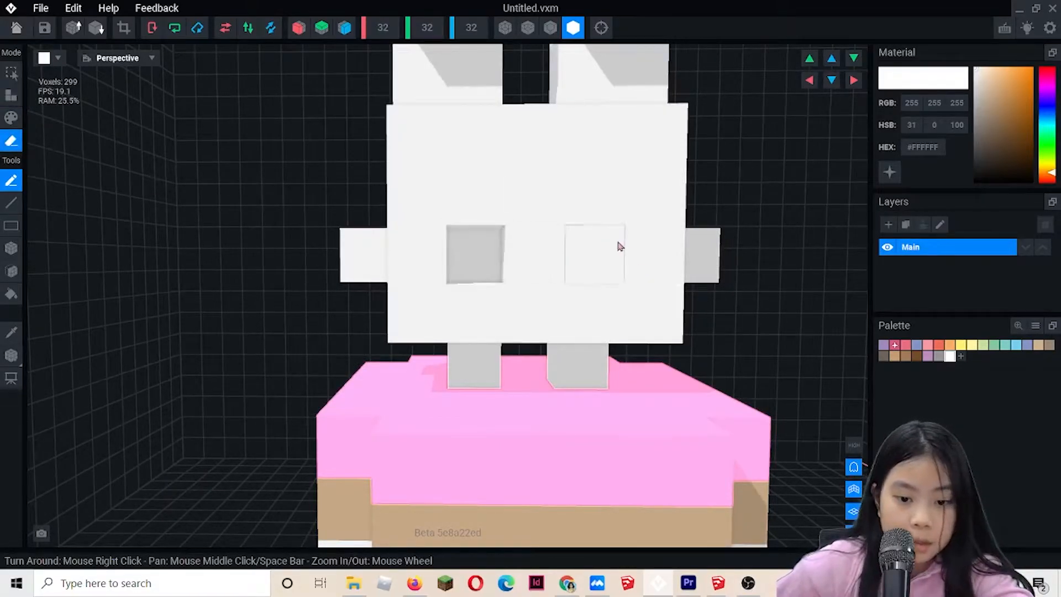
{"action": "left_click", "coordinate": [608, 249]}
{"action": "right_click_drag", "start_coordinate": [616, 254], "coordinate": [609, 242]}
{"action": "left_click", "coordinate": [636, 251]}
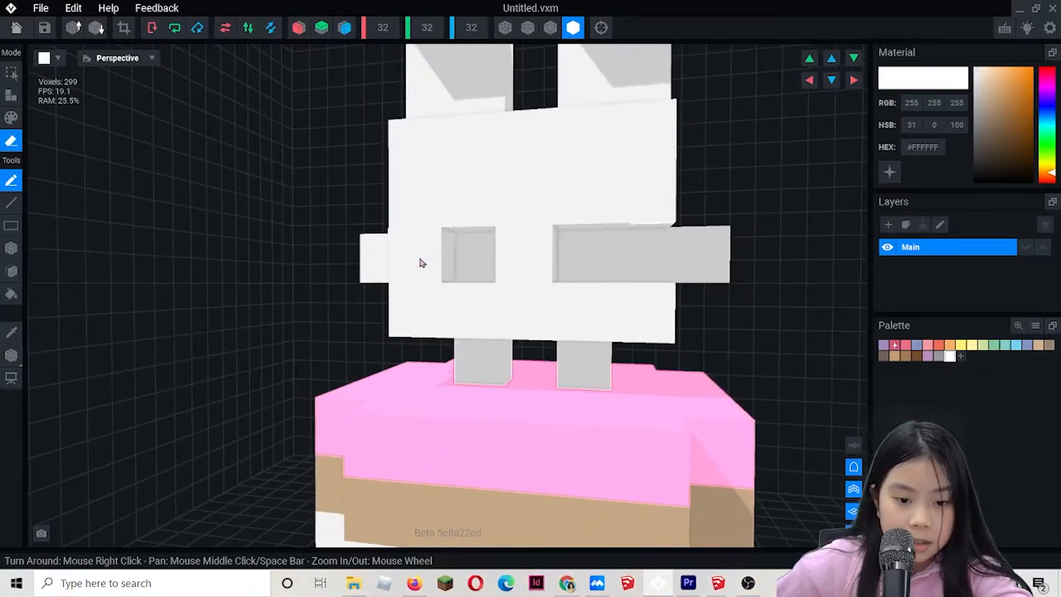
{"action": "left_click", "coordinate": [421, 260]}
{"action": "right_click_drag", "start_coordinate": [422, 260], "coordinate": [422, 255]}
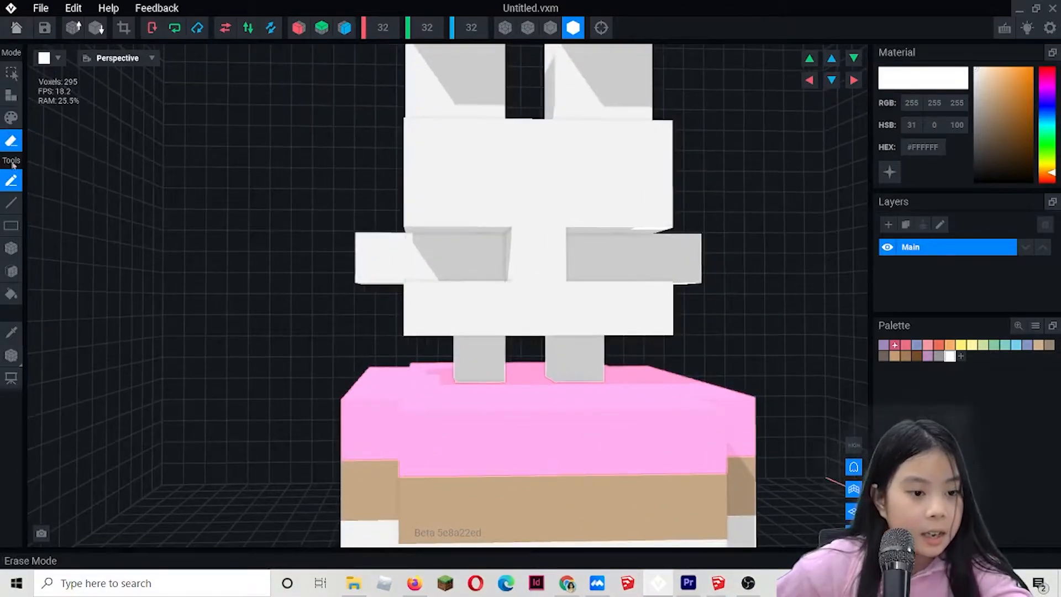
{"action": "left_click", "coordinate": [12, 94]}
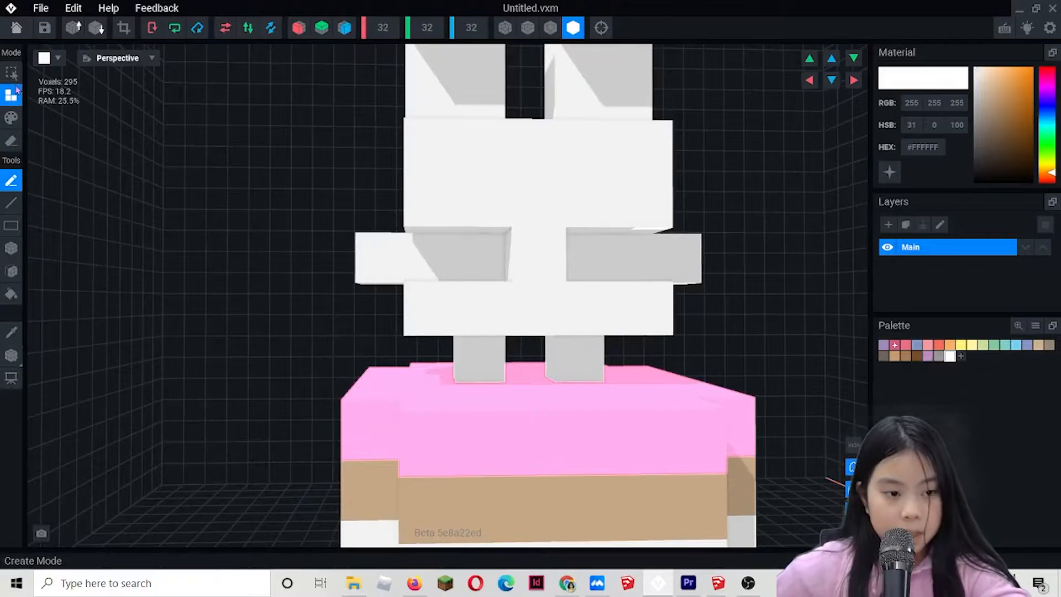
Add a near-black #17120F voxel in the recess on each side of the face's centre column as the bunny's eyes.
{"action": "scroll", "coordinate": [553, 250], "scroll_direction": "up", "scroll_amount": 3}
{"action": "middle_click_drag", "start_coordinate": [607, 273], "coordinate": [518, 260]}
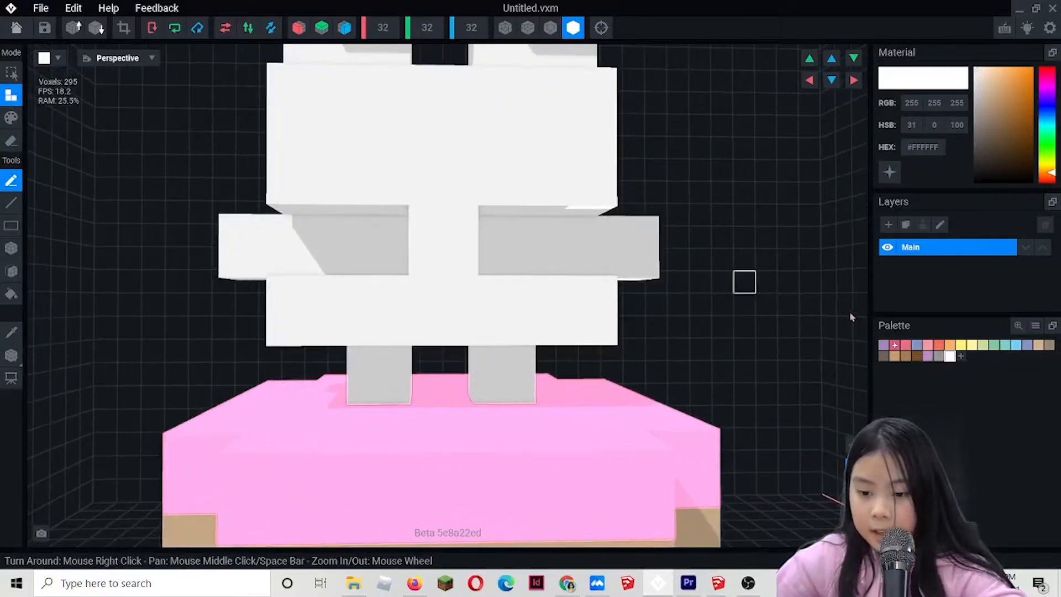
{"action": "left_click", "coordinate": [885, 357]}
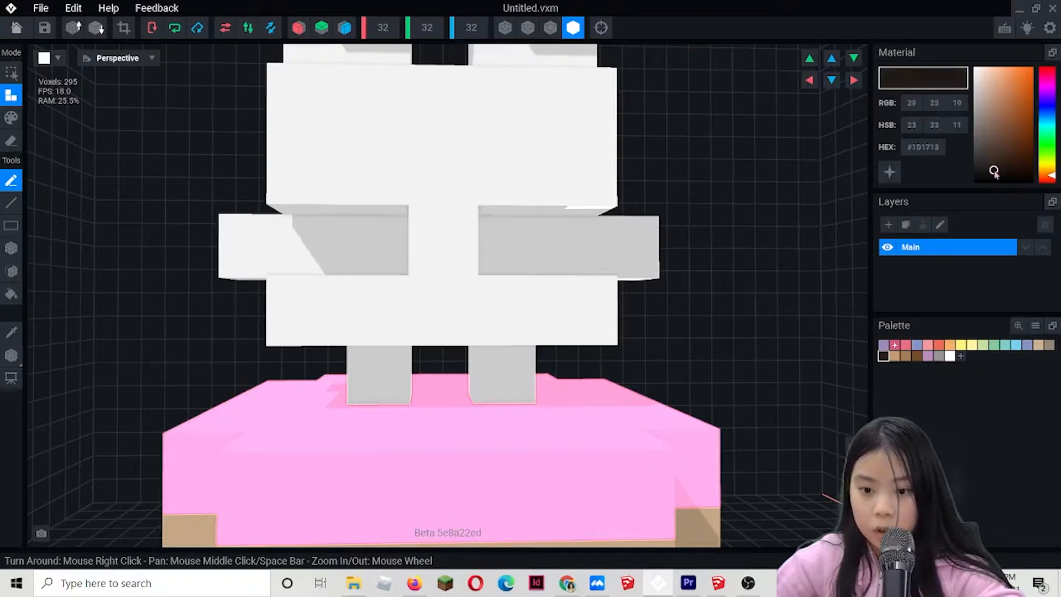
{"action": "left_click", "coordinate": [522, 239]}
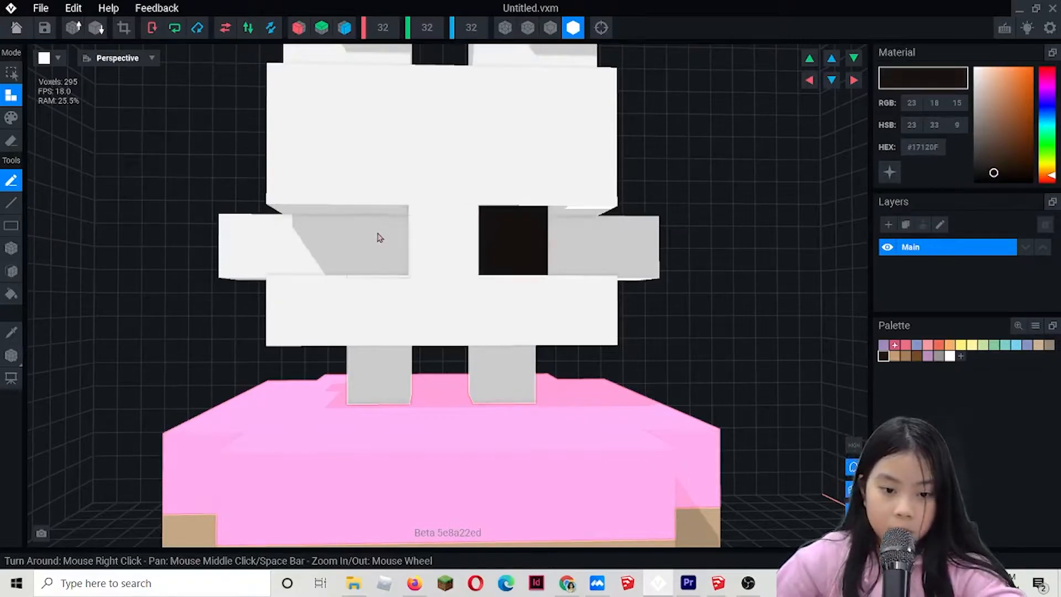
{"action": "left_click", "coordinate": [381, 239]}
Add a pink #FFA0CE voxel on the outer side of each eye as the bunny's cheeks.
{"action": "mouse_move", "coordinate": [386, 235]}
{"action": "right_mouse_down"}
{"action": "mouse_move", "coordinate": [391, 220]}
{"action": "mouse_move", "coordinate": [433, 226]}
{"action": "right_mouse_up"}
{"action": "scroll", "coordinate": [392, 223], "scroll_direction": "down", "scroll_amount": 3}
{"action": "scroll", "coordinate": [433, 226], "scroll_direction": "up", "scroll_amount": 3}
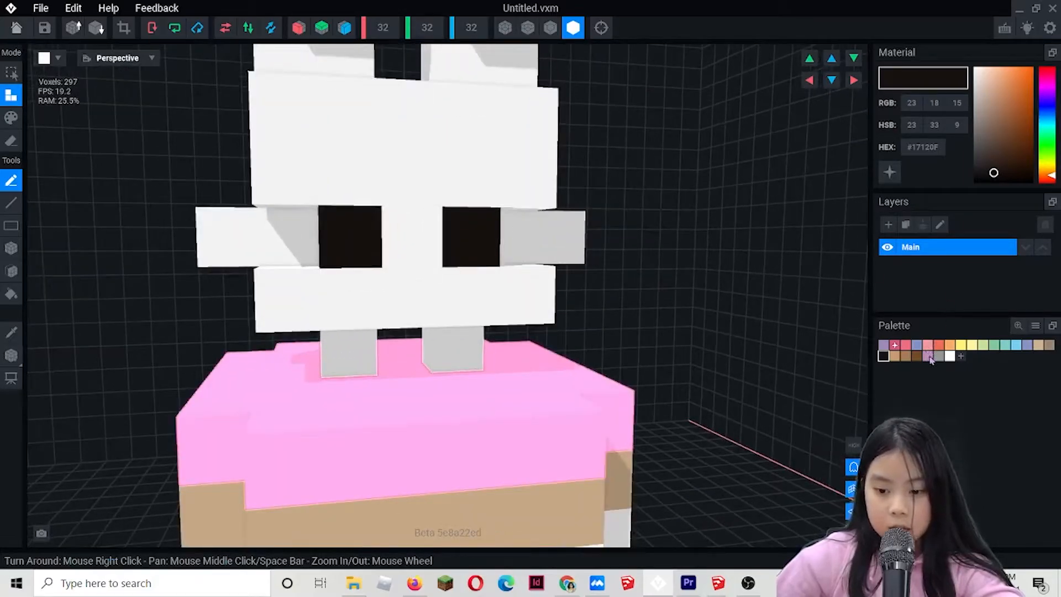
{"action": "left_click_drag", "start_coordinate": [1043, 175], "coordinate": [1046, 79]}
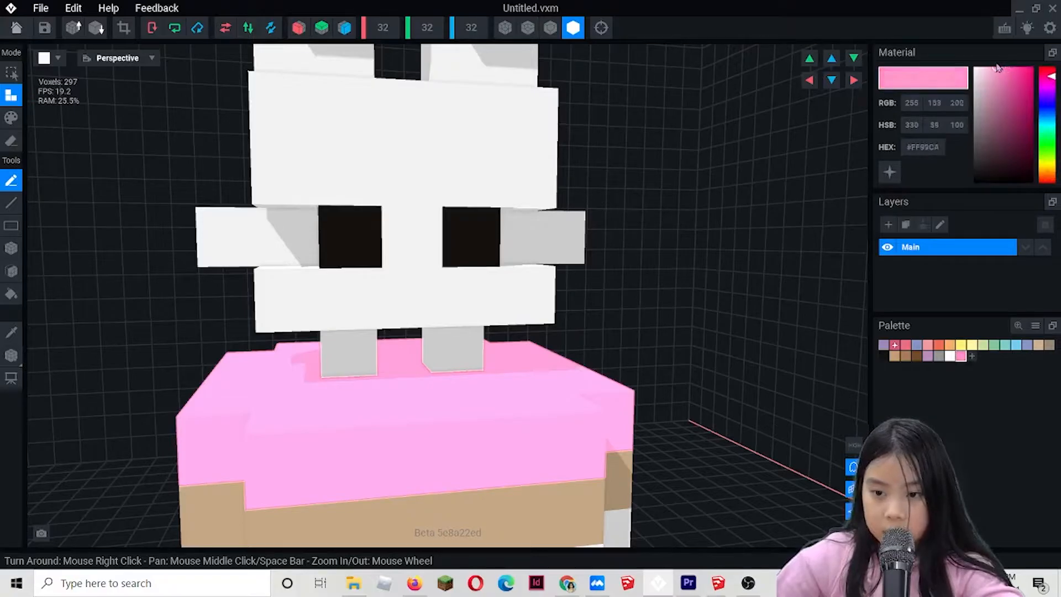
{"action": "left_click", "coordinate": [526, 230]}
{"action": "left_click", "coordinate": [301, 232]}
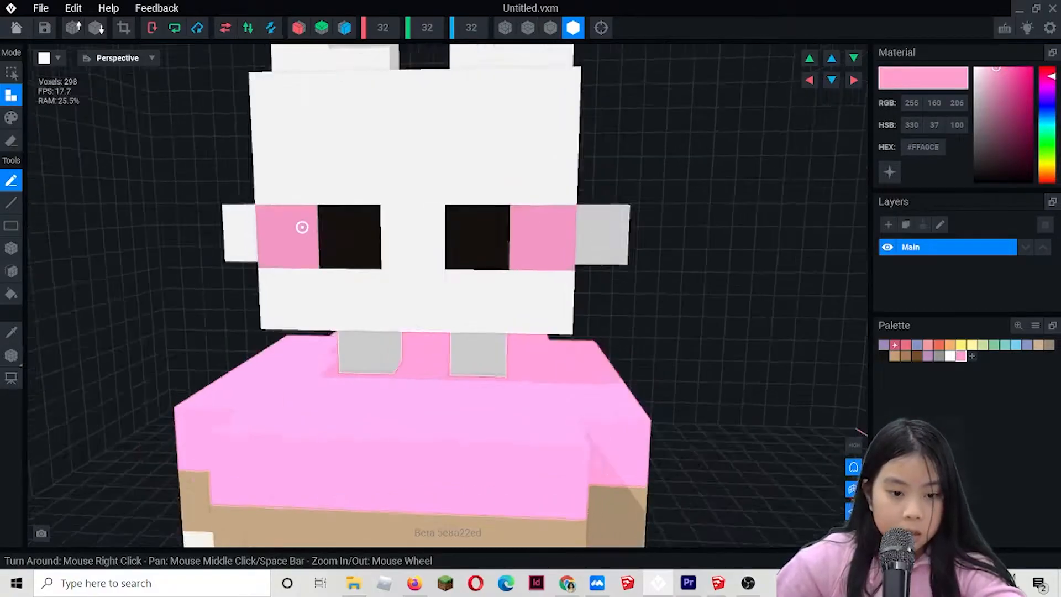
Lighten the cheek voxels' pink to #F7B5D5.
{"action": "scroll", "coordinate": [301, 227], "scroll_direction": "down", "scroll_amount": 5}
{"action": "scroll", "coordinate": [301, 227], "scroll_direction": "up", "scroll_amount": 5}
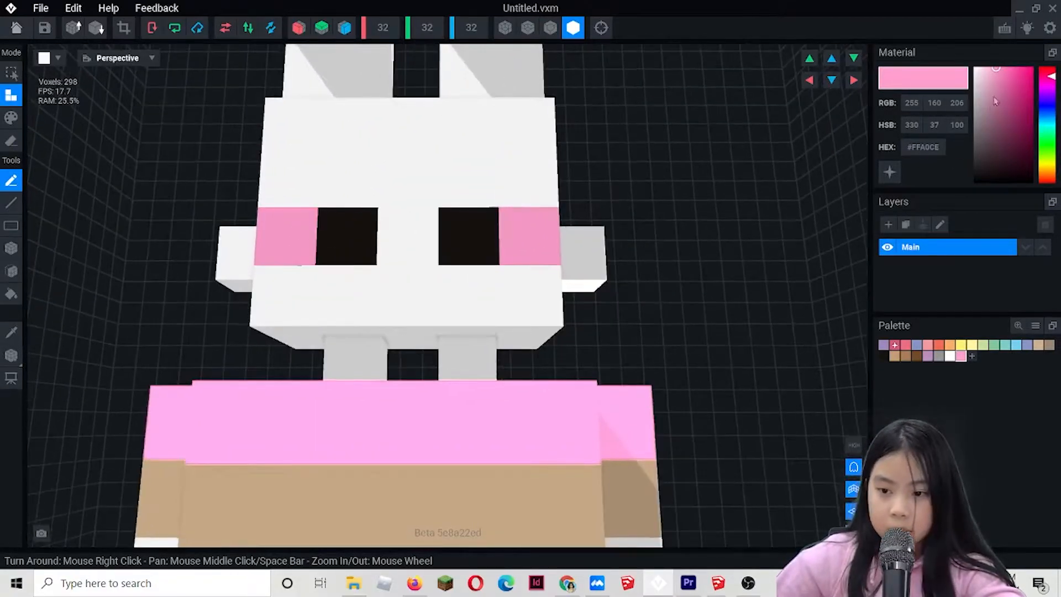
{"action": "right_click_drag", "start_coordinate": [829, 173], "coordinate": [665, 206]}
{"action": "left_click", "coordinate": [889, 172]}
{"action": "right_click_drag", "start_coordinate": [673, 317], "coordinate": [668, 316]}
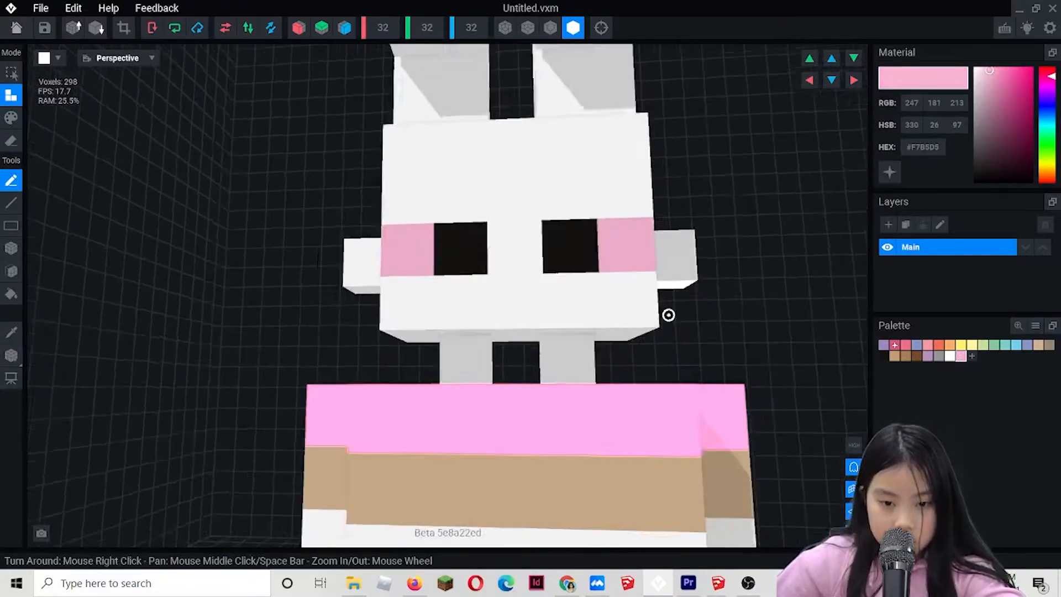
Save the finished bunny cake model and close it to return to the start screen.
{"action": "scroll", "coordinate": [670, 315], "scroll_direction": "down", "scroll_amount": 5}
{"action": "middle_click_drag", "start_coordinate": [671, 316], "coordinate": [571, 225]}
{"action": "right_click_drag", "start_coordinate": [654, 307], "coordinate": [533, 289]}
{"action": "scroll", "coordinate": [622, 303], "scroll_direction": "down", "scroll_amount": 3}
{"action": "scroll", "coordinate": [621, 303], "scroll_direction": "up", "scroll_amount": 6}
{"action": "scroll", "coordinate": [592, 291], "scroll_direction": "down", "scroll_amount": 3}
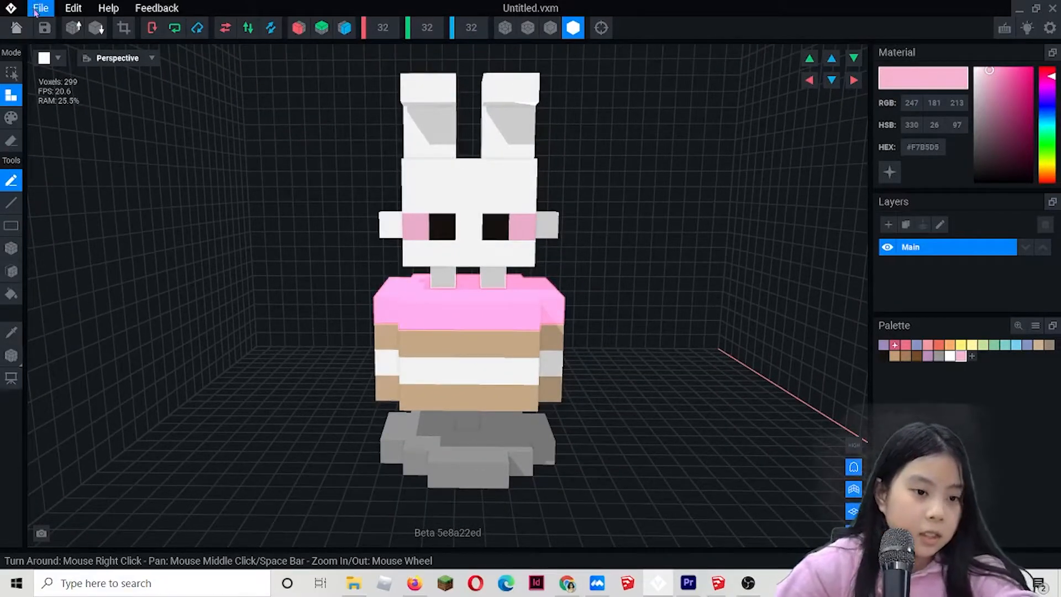
{"action": "left_click", "coordinate": [36, 8]}
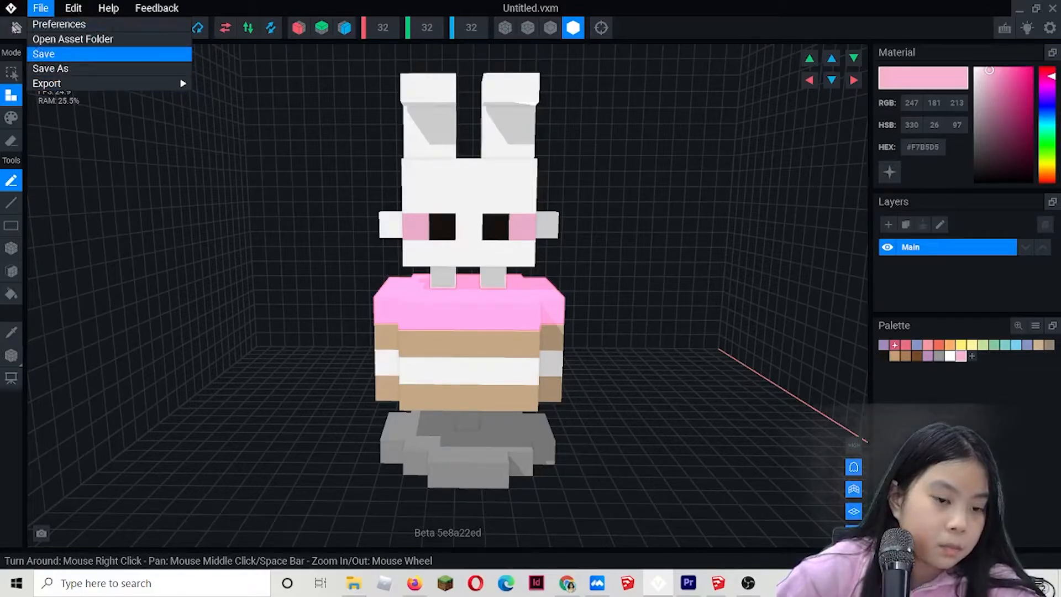
{"action": "left_click", "coordinate": [44, 54]}
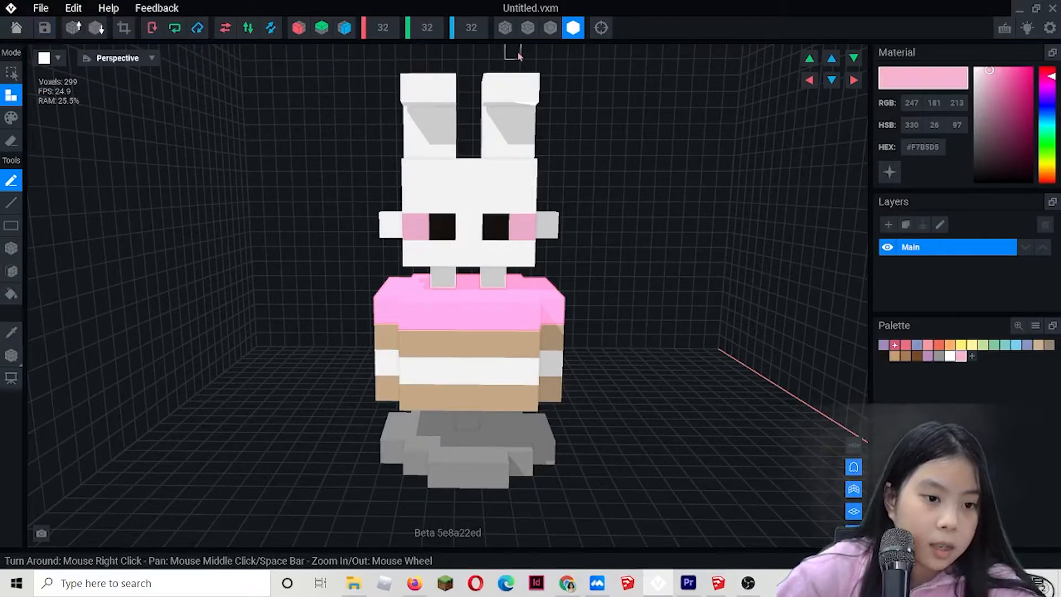
{"action": "left_click", "coordinate": [16, 28]}
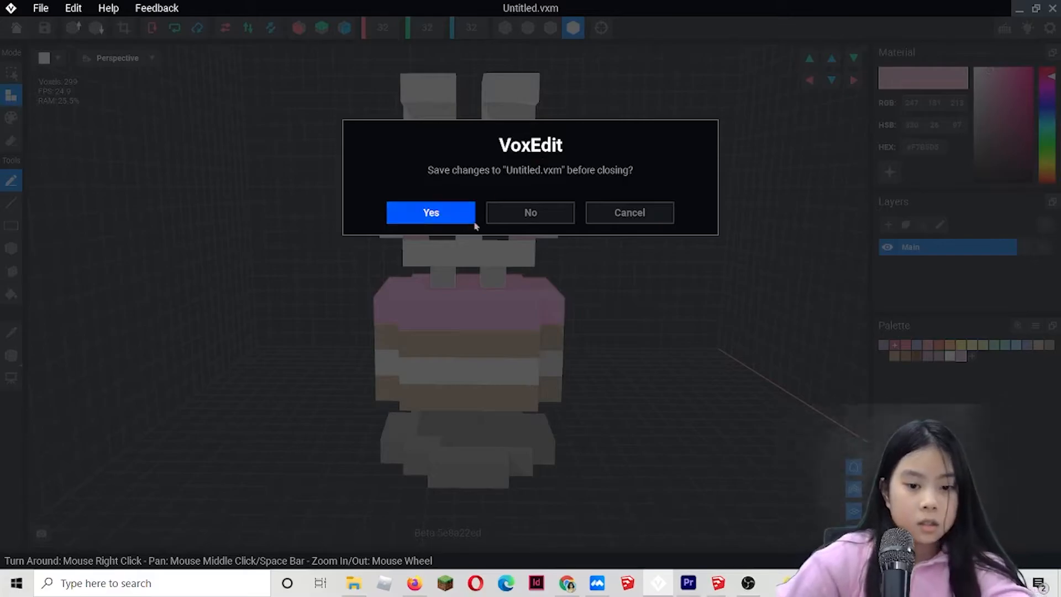
{"action": "left_click", "coordinate": [622, 213]}
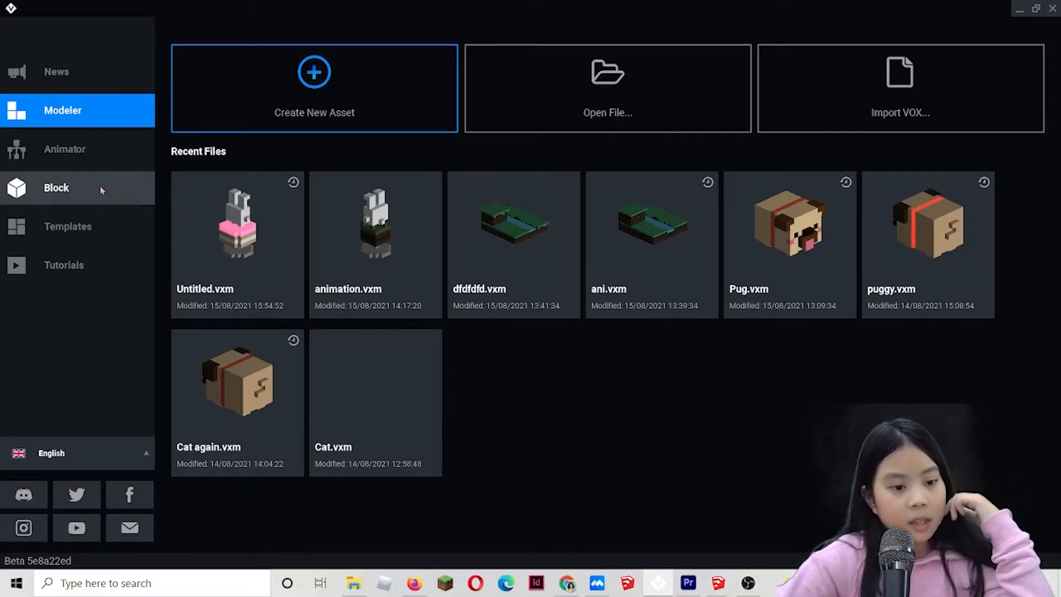
Start a new Animator asset and choose the Desktop's Animation folder as its location.
{"action": "left_click", "coordinate": [105, 148]}
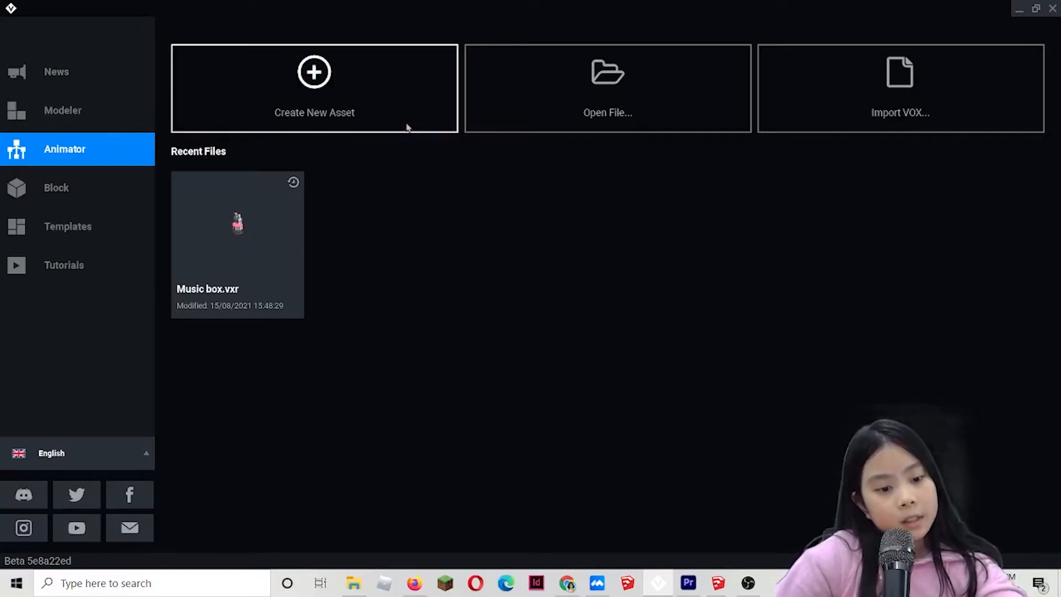
{"action": "left_click", "coordinate": [383, 124]}
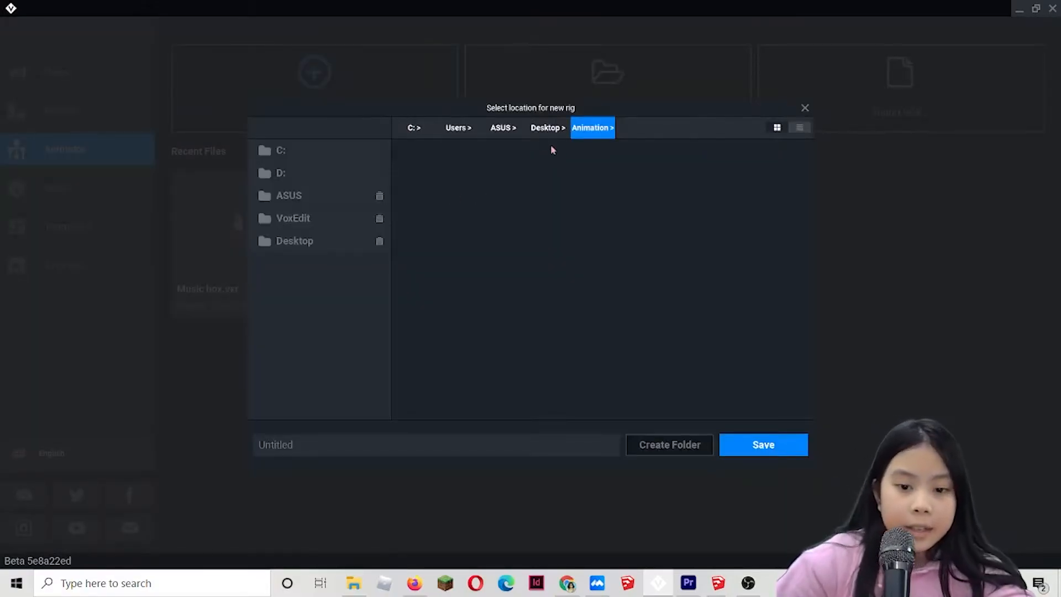
{"action": "left_click", "coordinate": [540, 133]}
{"action": "scroll", "coordinate": [635, 359], "scroll_direction": "down", "scroll_amount": 3}
{"action": "scroll", "coordinate": [648, 362], "scroll_direction": "up", "scroll_amount": 3}
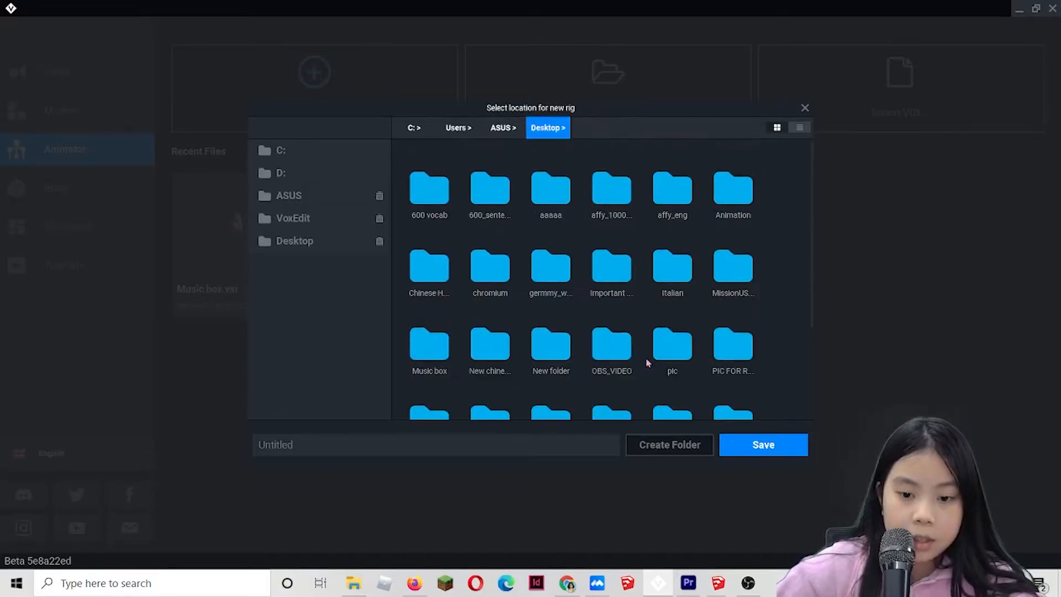
{"action": "scroll", "coordinate": [611, 343], "scroll_direction": "down", "scroll_amount": 3}
{"action": "scroll", "coordinate": [650, 364], "scroll_direction": "up", "scroll_amount": 3}
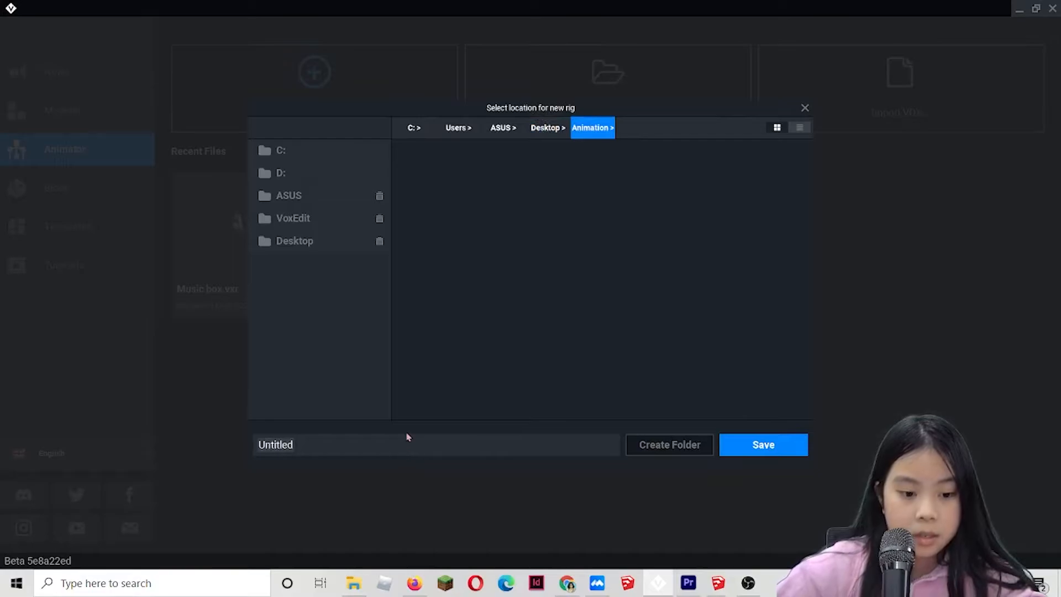
Name the new rig Bunny Music Box and save it.
{"action": "left_click", "coordinate": [380, 452]}
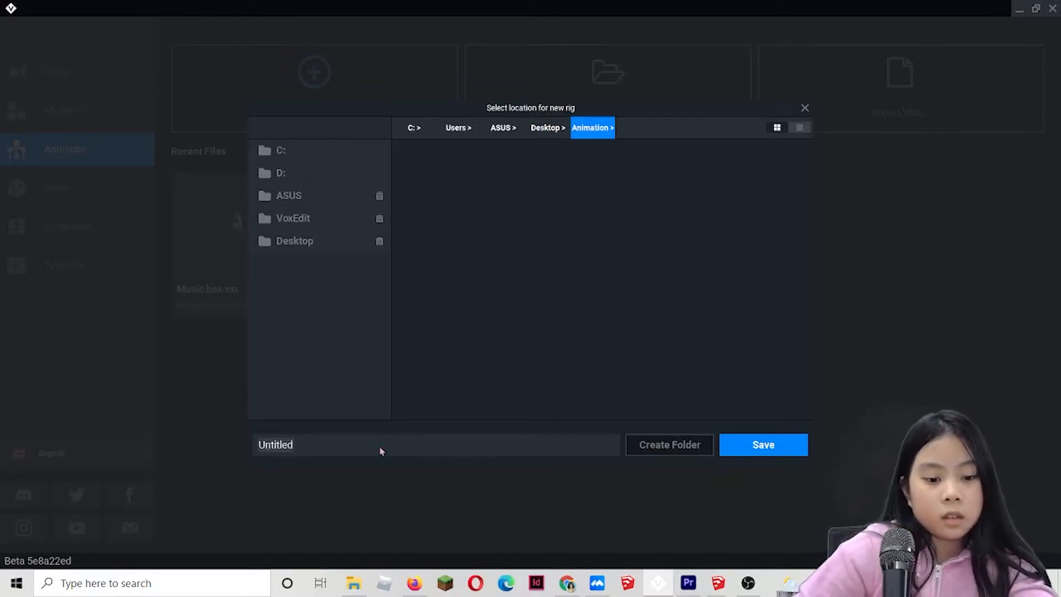
{"action": "type", "text": "Bunny Music b"}
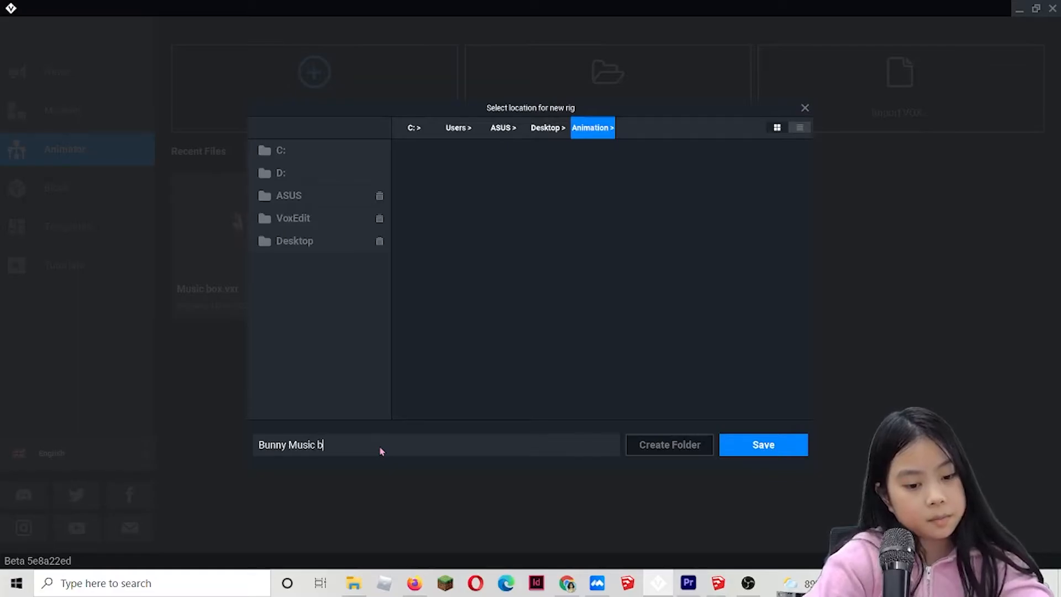
{"action": "key", "text": "BackSpace"}
{"action": "type", "text": "Box"}
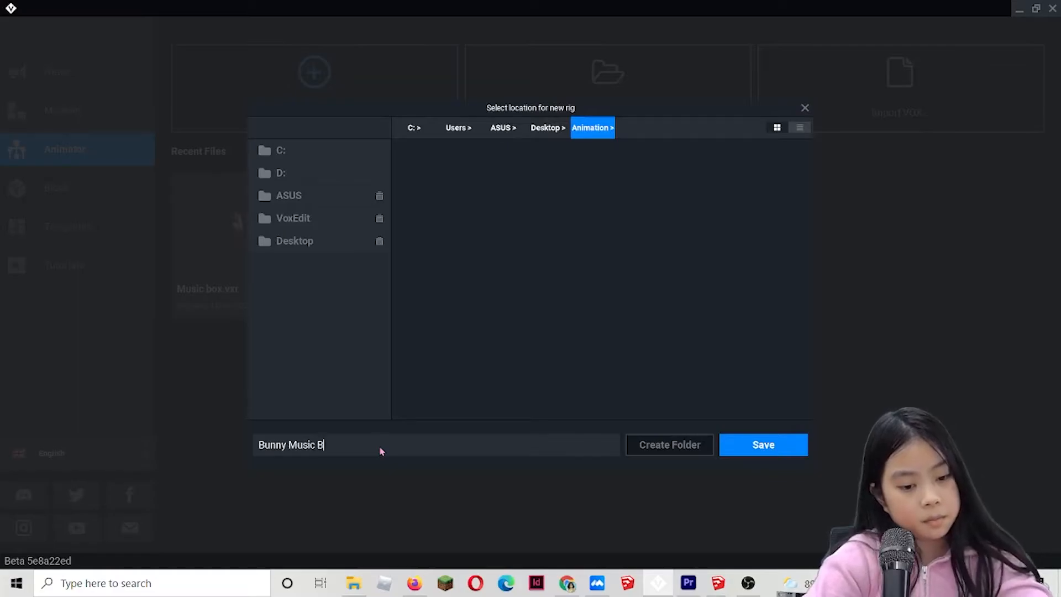
{"action": "left_click", "coordinate": [798, 449]}
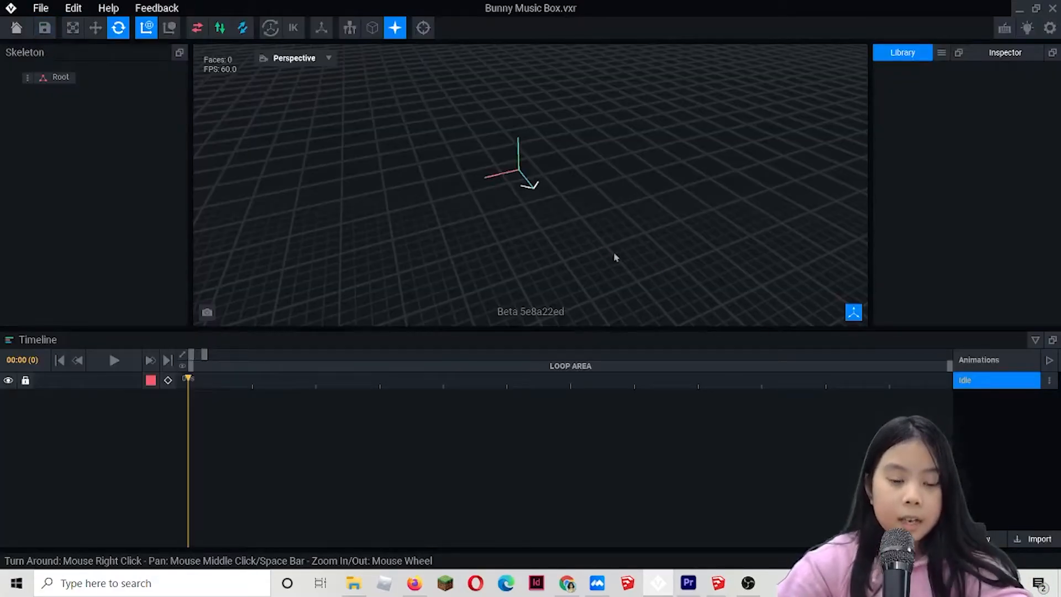
Import the Untitled VXM model from the Animation folder into the rig's library.
{"action": "right_click_drag", "start_coordinate": [615, 258], "coordinate": [707, 204]}
{"action": "scroll", "coordinate": [492, 163], "scroll_direction": "up", "scroll_amount": 4}
{"action": "middle_click_drag", "start_coordinate": [707, 204], "coordinate": [479, 163]}
{"action": "right_click_drag", "start_coordinate": [577, 133], "coordinate": [571, 199]}
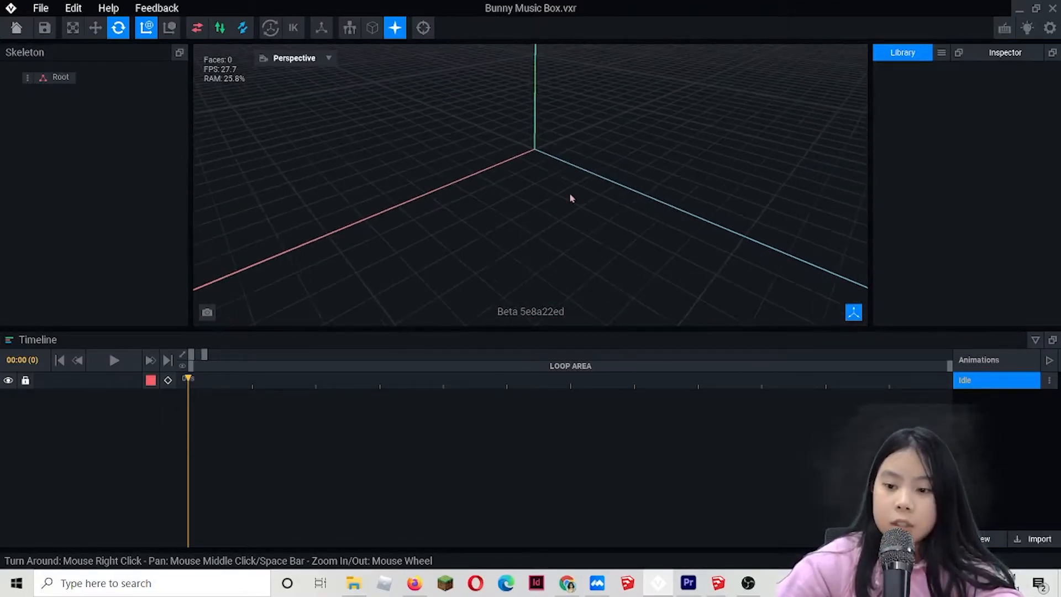
{"action": "left_click", "coordinate": [941, 52]}
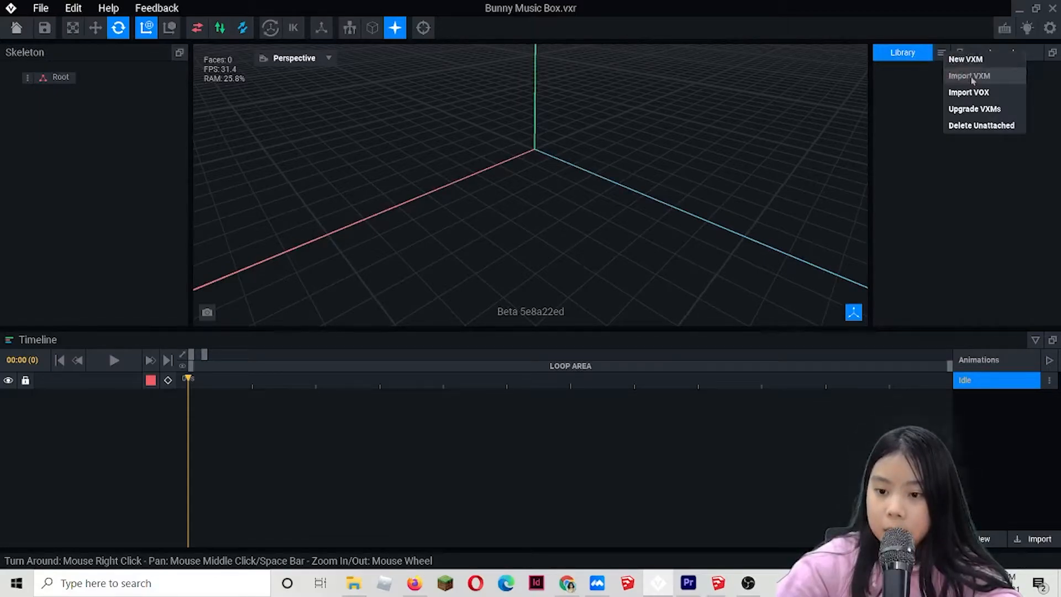
{"action": "left_click", "coordinate": [998, 82]}
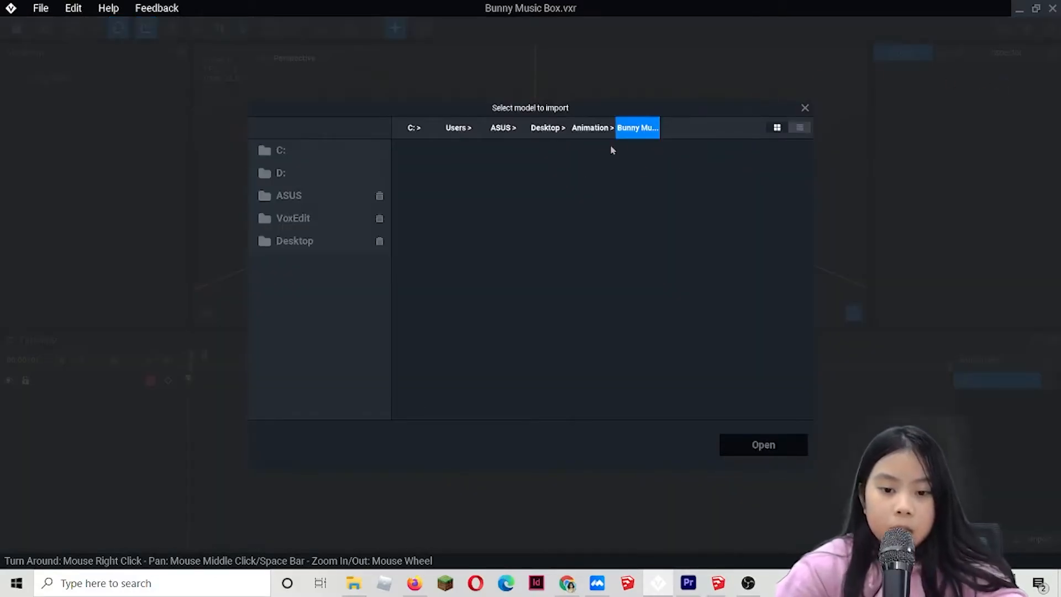
{"action": "left_click", "coordinate": [605, 131]}
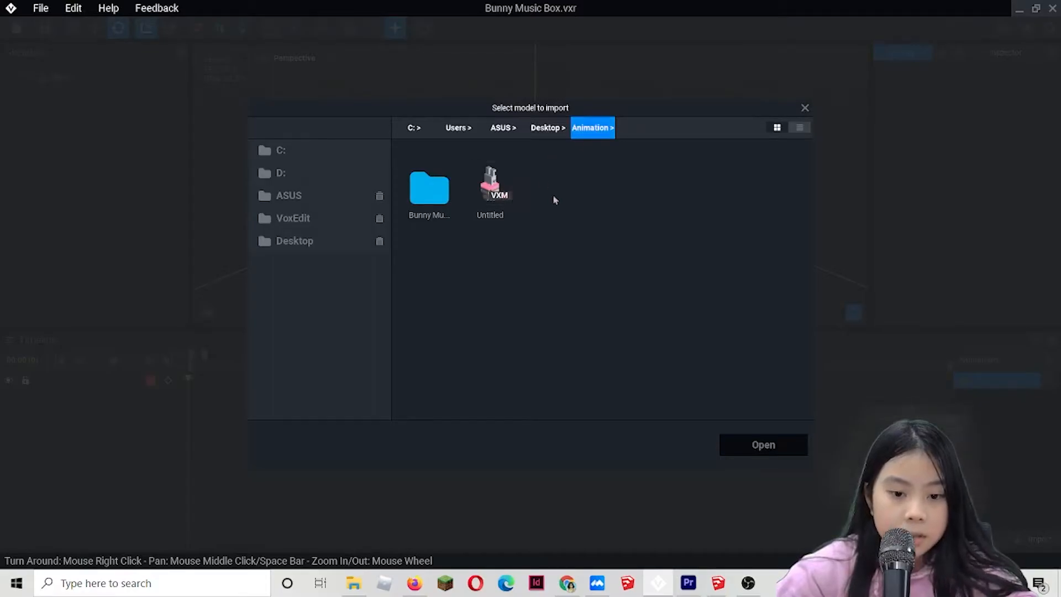
{"action": "left_click", "coordinate": [494, 186]}
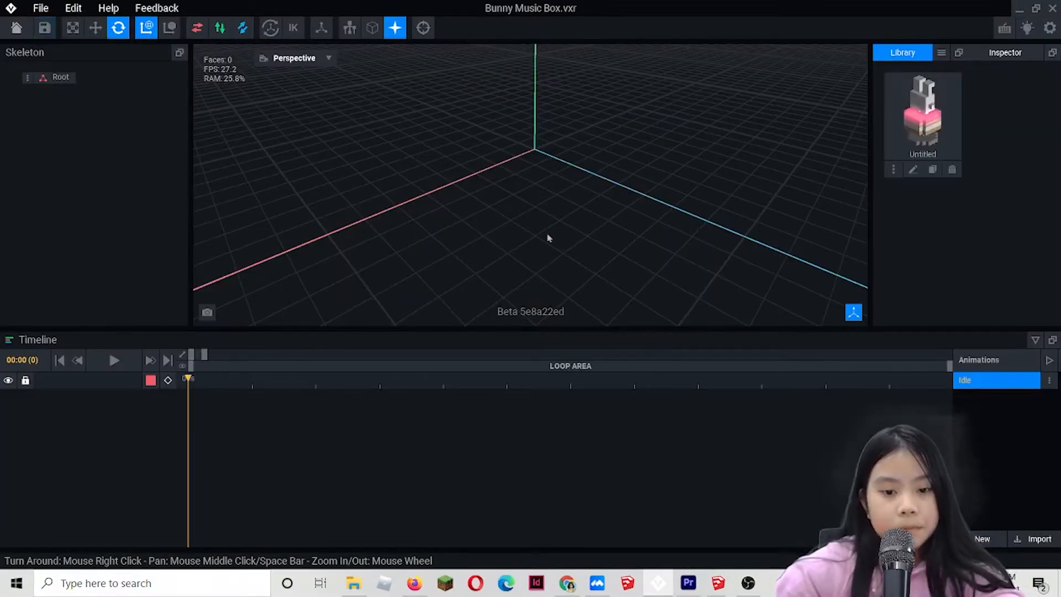
Create a child node named Controller under the skeleton's Root node.
{"action": "right_click_drag", "start_coordinate": [519, 143], "coordinate": [524, 109]}
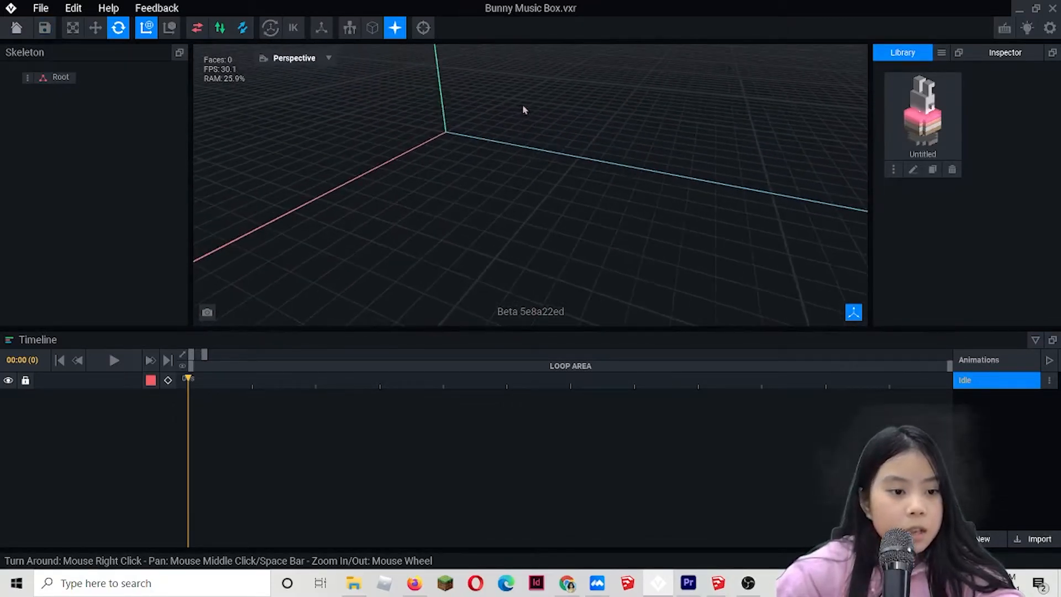
{"action": "left_click", "coordinate": [28, 79]}
{"action": "left_click", "coordinate": [27, 80]}
{"action": "left_click", "coordinate": [27, 79]}
{"action": "left_click", "coordinate": [42, 86]}
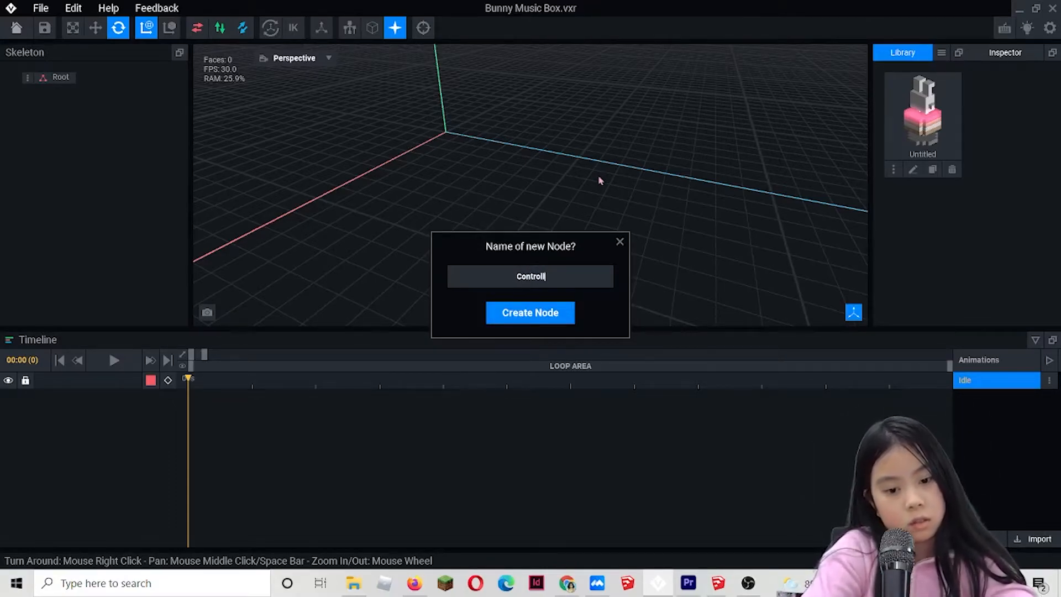
{"action": "type", "text": "Controller"}
{"action": "left_click", "coordinate": [547, 313]}
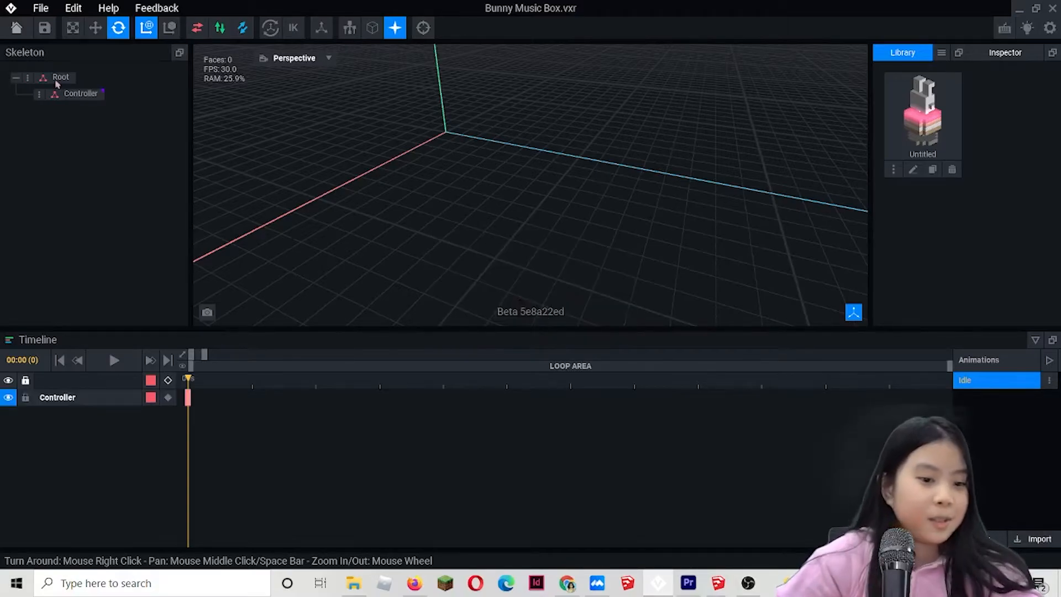
Create a child node named Bunny under the Controller node.
{"action": "left_click", "coordinate": [38, 94]}
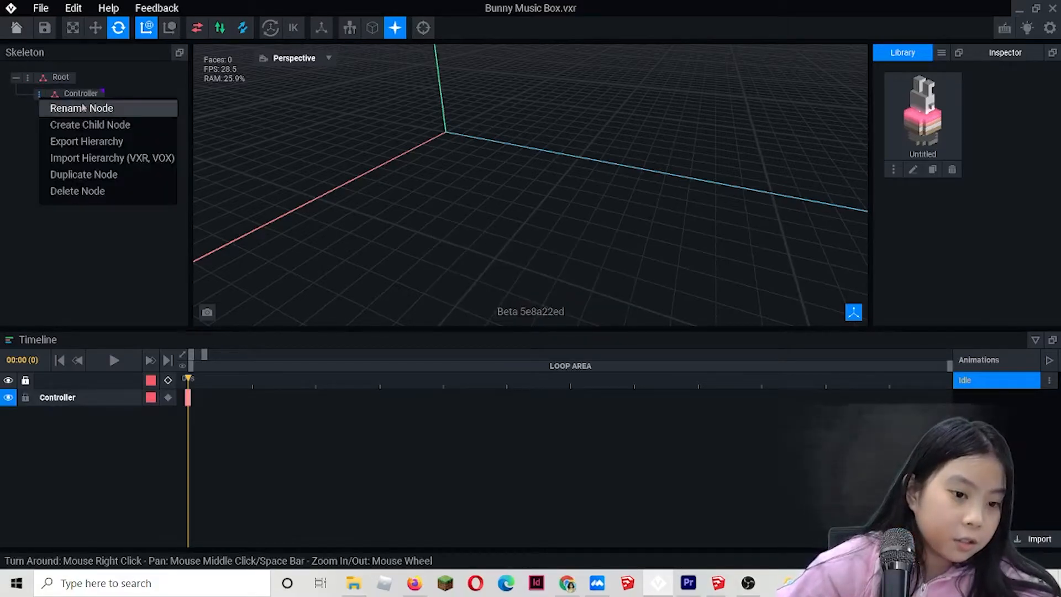
{"action": "left_click", "coordinate": [110, 125]}
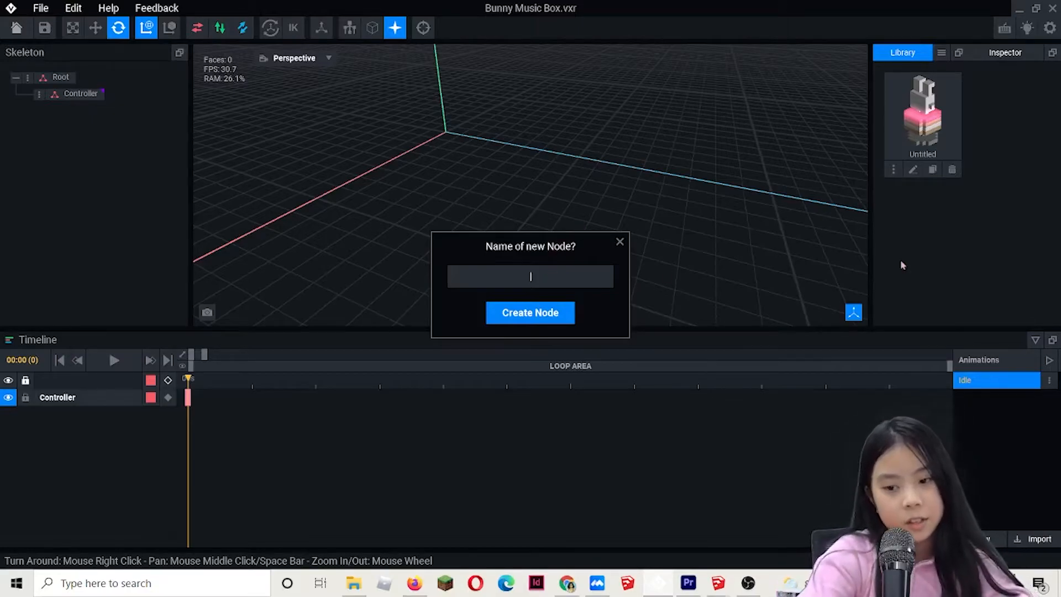
{"action": "type", "text": "ny"}
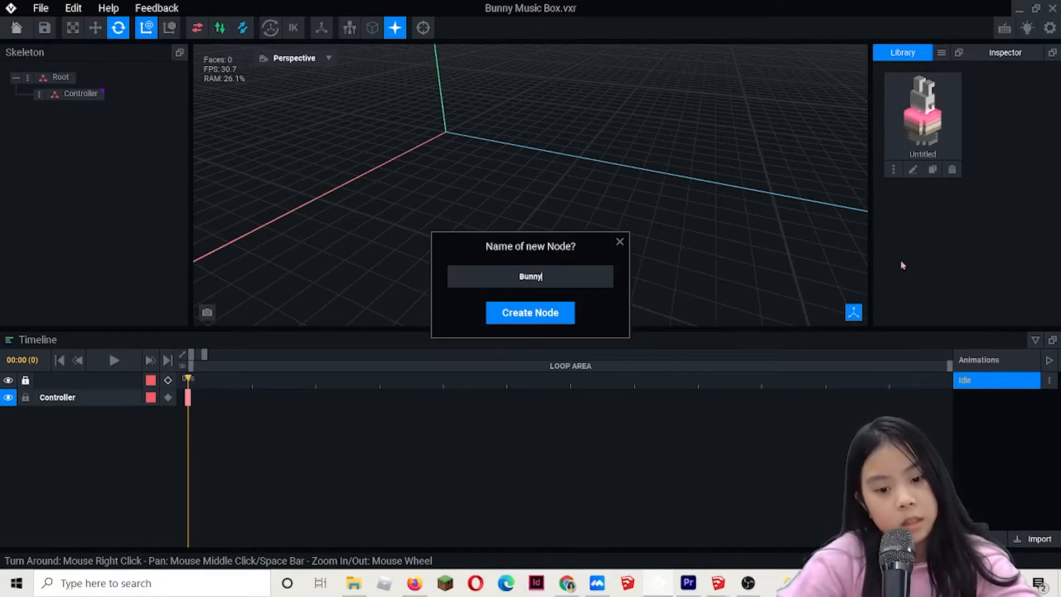
{"action": "key", "text": "Return"}
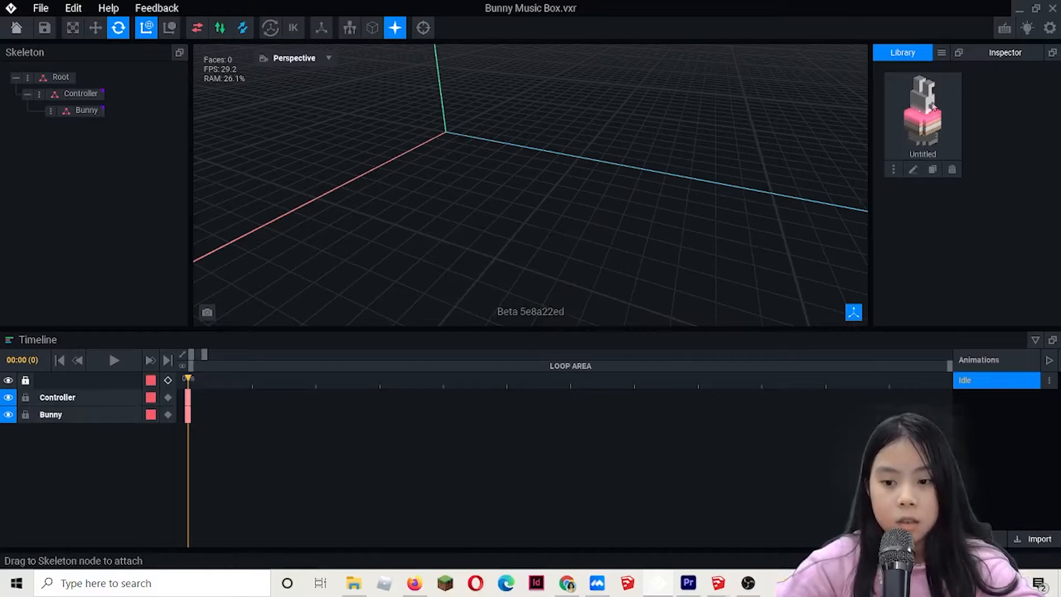
Attach the Untitled library model to the Bunny node and open the model for editing.
{"action": "left_click_drag", "start_coordinate": [933, 108], "coordinate": [83, 111]}
{"action": "scroll", "coordinate": [571, 160], "scroll_direction": "down", "scroll_amount": 5}
{"action": "right_click_drag", "start_coordinate": [571, 160], "coordinate": [802, 160]}
{"action": "mouse_move", "coordinate": [598, 95]}
{"action": "right_mouse_down"}
{"action": "mouse_move", "coordinate": [685, 134]}
{"action": "mouse_move", "coordinate": [815, 136]}
{"action": "right_mouse_up"}
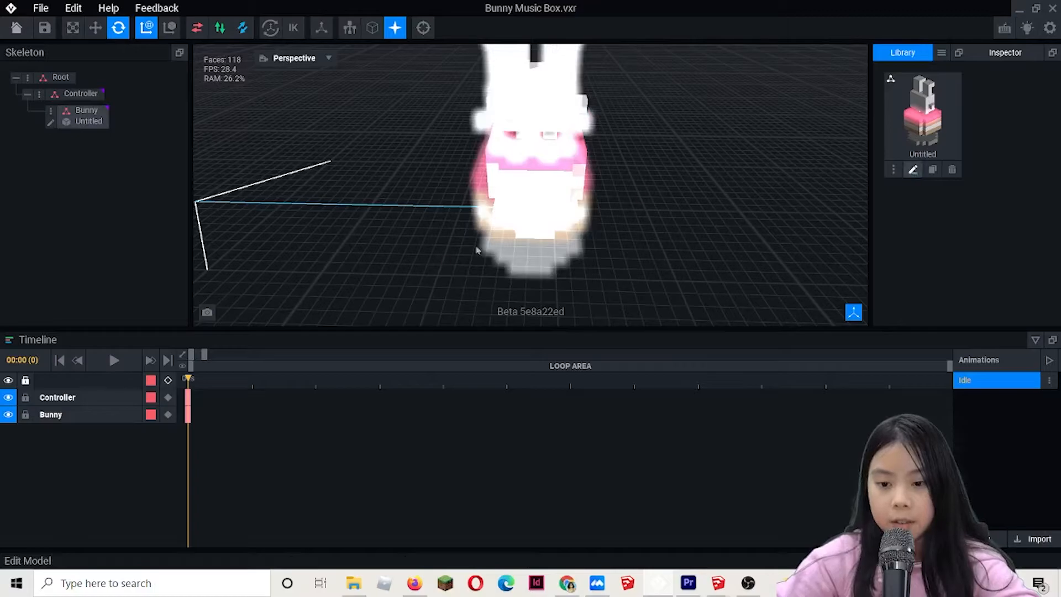
{"action": "scroll", "coordinate": [447, 372], "scroll_direction": "up", "scroll_amount": 10}
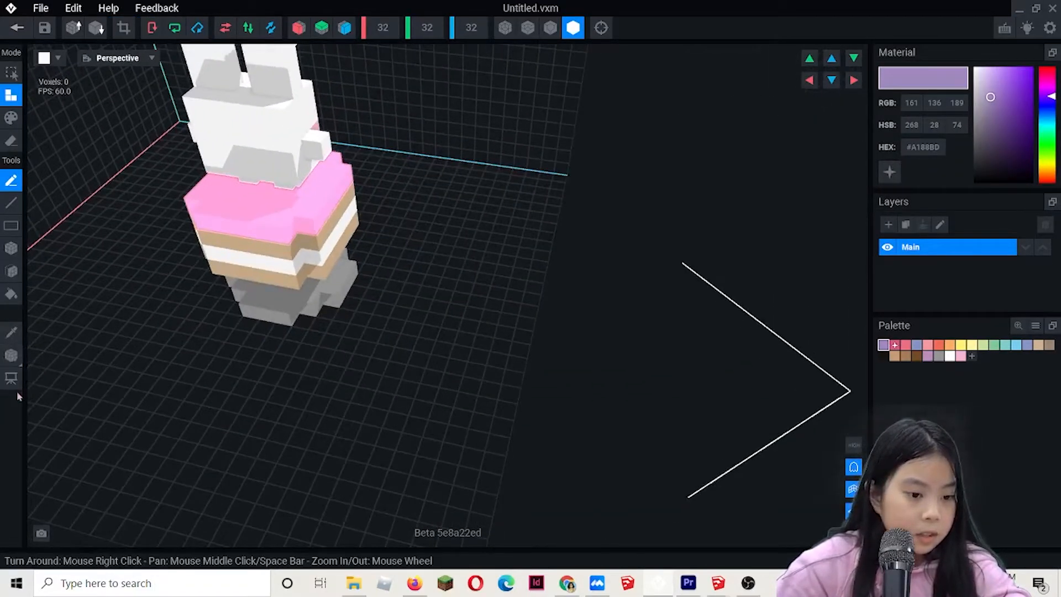
Move the model's pivot to the centre of the grey base's underside, and save the model while returning to the rig.
{"action": "left_click", "coordinate": [11, 357]}
{"action": "right_click_drag", "start_coordinate": [252, 336], "coordinate": [391, 377]}
{"action": "left_click_drag", "start_coordinate": [391, 377], "coordinate": [425, 378]}
{"action": "left_click_drag", "start_coordinate": [317, 360], "coordinate": [315, 347]}
{"action": "left_click_drag", "start_coordinate": [423, 365], "coordinate": [424, 363]}
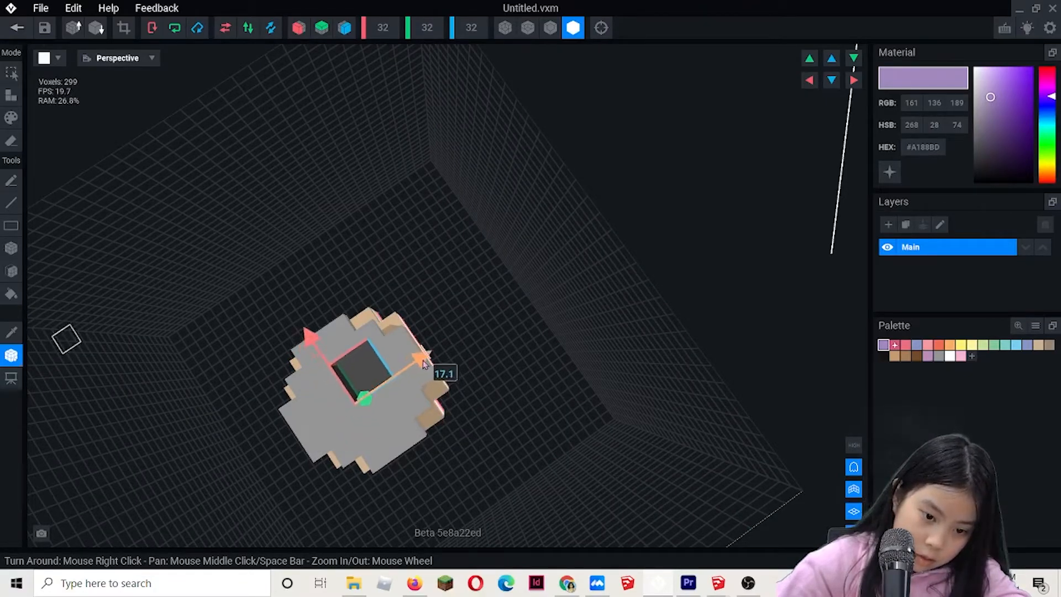
{"action": "mouse_move", "coordinate": [495, 391]}
{"action": "right_mouse_down"}
{"action": "mouse_move", "coordinate": [497, 379]}
{"action": "mouse_move", "coordinate": [322, 459]}
{"action": "mouse_move", "coordinate": [310, 386]}
{"action": "mouse_move", "coordinate": [476, 398]}
{"action": "mouse_move", "coordinate": [504, 390]}
{"action": "right_mouse_up"}
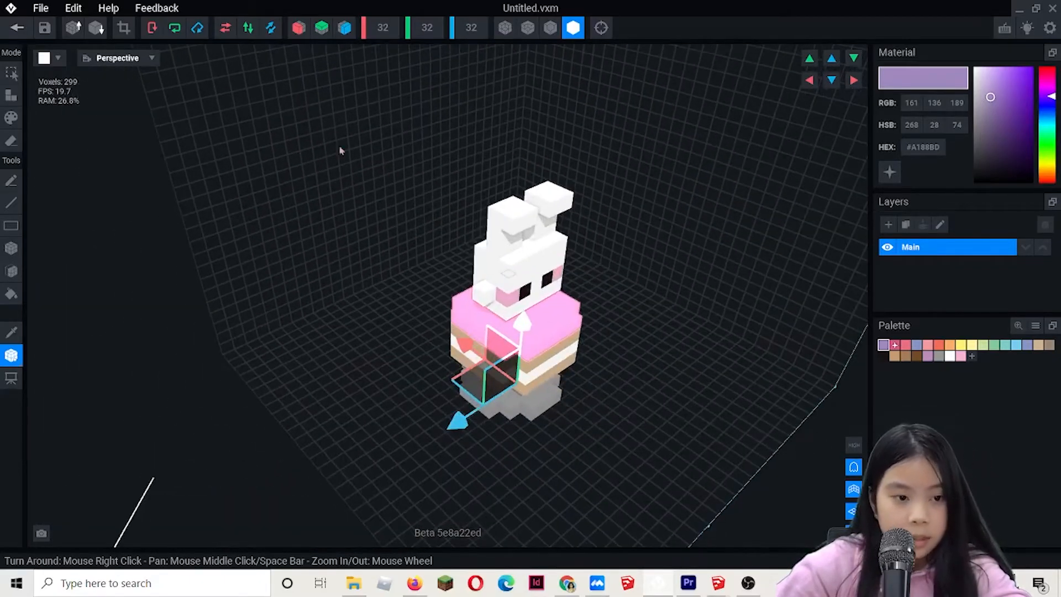
{"action": "left_click", "coordinate": [18, 28]}
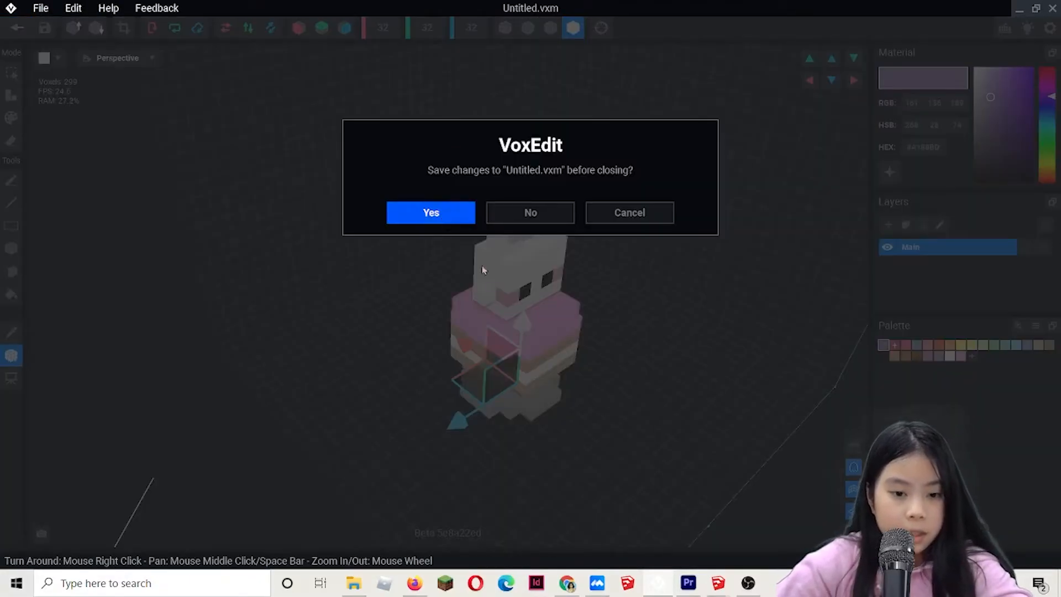
Extend the timeline's zoom area to show over four seconds, and place the playhead at frame 1.
{"action": "scroll", "coordinate": [535, 150], "scroll_direction": "up", "scroll_amount": 8}
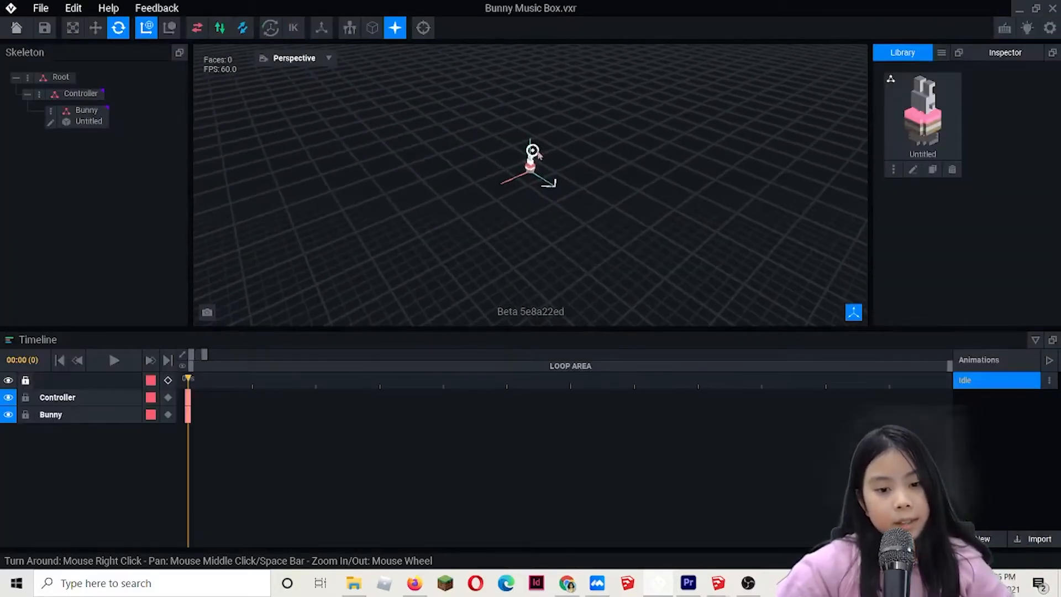
{"action": "right_click_drag", "start_coordinate": [526, 226], "coordinate": [455, 131]}
{"action": "scroll", "coordinate": [388, 217], "scroll_direction": "down", "scroll_amount": 6}
{"action": "scroll", "coordinate": [394, 136], "scroll_direction": "up", "scroll_amount": 4}
{"action": "right_click_drag", "start_coordinate": [429, 227], "coordinate": [458, 219]}
{"action": "scroll", "coordinate": [451, 215], "scroll_direction": "down", "scroll_amount": 3}
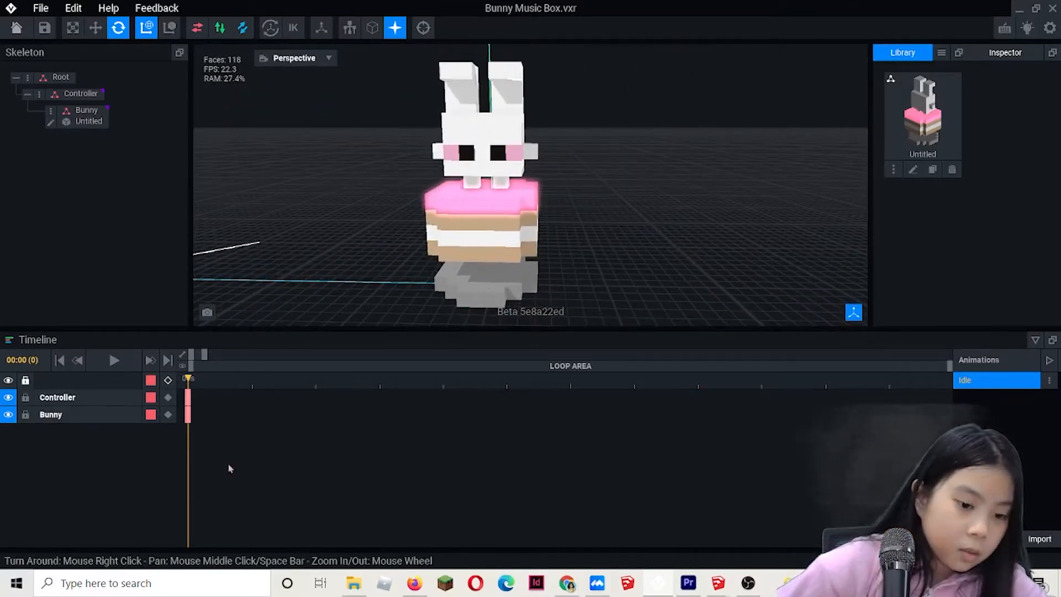
{"action": "left_click_drag", "start_coordinate": [204, 355], "coordinate": [289, 377]}
{"action": "left_click_drag", "start_coordinate": [219, 380], "coordinate": [403, 390]}
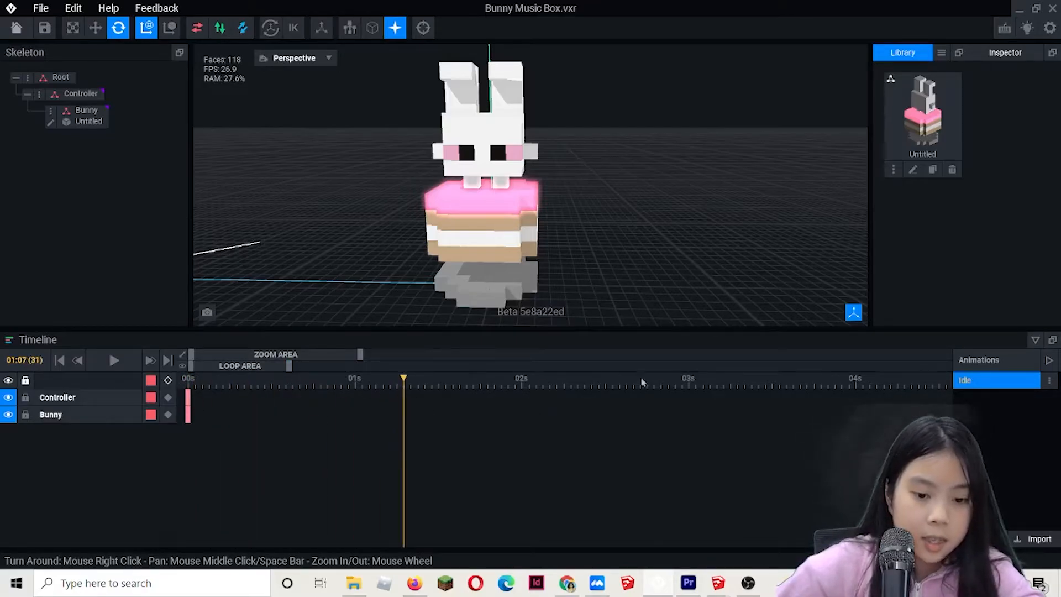
{"action": "left_click_drag", "start_coordinate": [405, 379], "coordinate": [194, 370]}
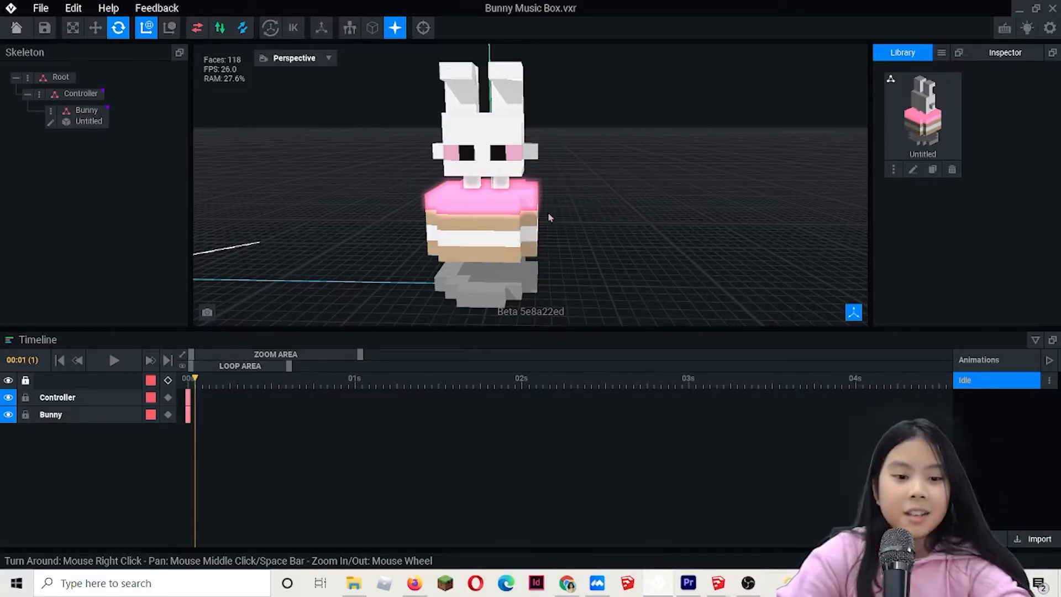
Select the Bunny node and keyframe a slight rotation about its vertical axis at frame 1.
{"action": "right_click_drag", "start_coordinate": [559, 220], "coordinate": [506, 181]}
{"action": "scroll", "coordinate": [561, 217], "scroll_direction": "down", "scroll_amount": 3}
{"action": "scroll", "coordinate": [489, 176], "scroll_direction": "up", "scroll_amount": 3}
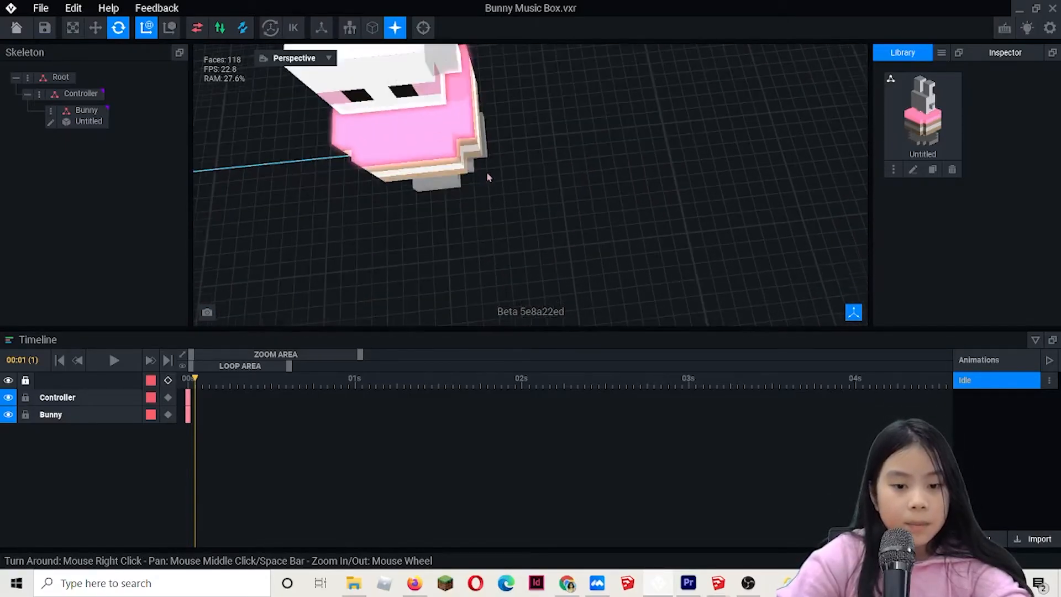
{"action": "left_click", "coordinate": [446, 146]}
{"action": "scroll", "coordinate": [447, 145], "scroll_direction": "down", "scroll_amount": 5}
{"action": "scroll", "coordinate": [503, 171], "scroll_direction": "up", "scroll_amount": 3}
{"action": "right_click_drag", "start_coordinate": [503, 171], "coordinate": [431, 178]}
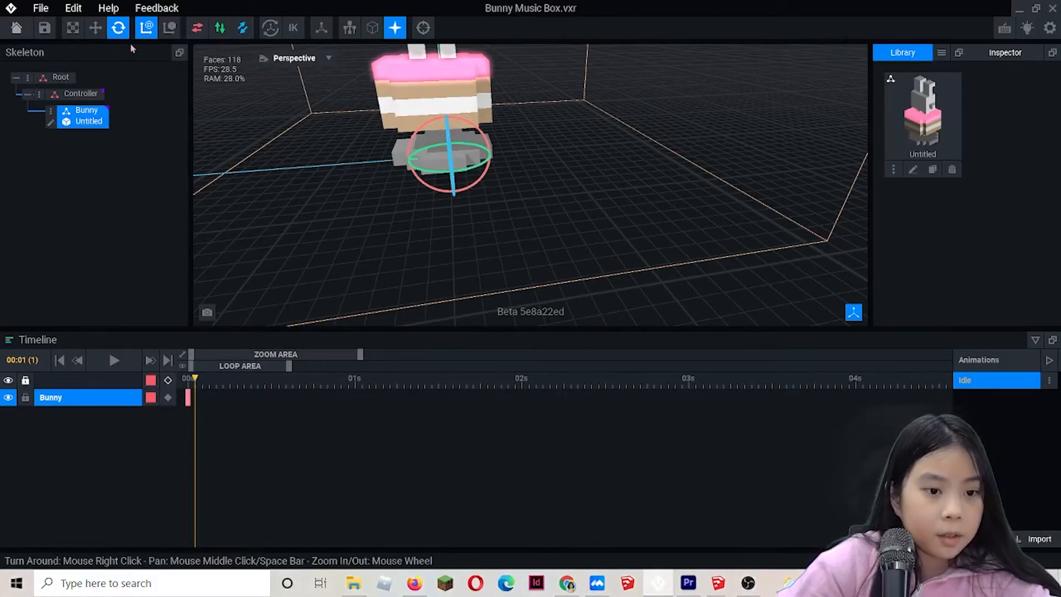
{"action": "right_click_drag", "start_coordinate": [343, 193], "coordinate": [521, 84]}
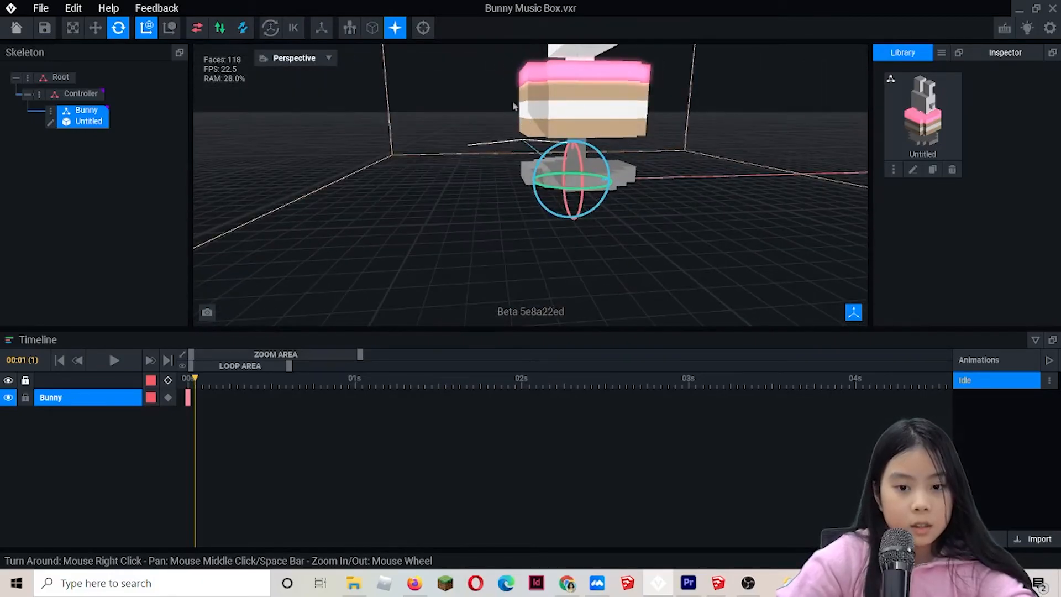
{"action": "right_click_drag", "start_coordinate": [588, 186], "coordinate": [589, 187]}
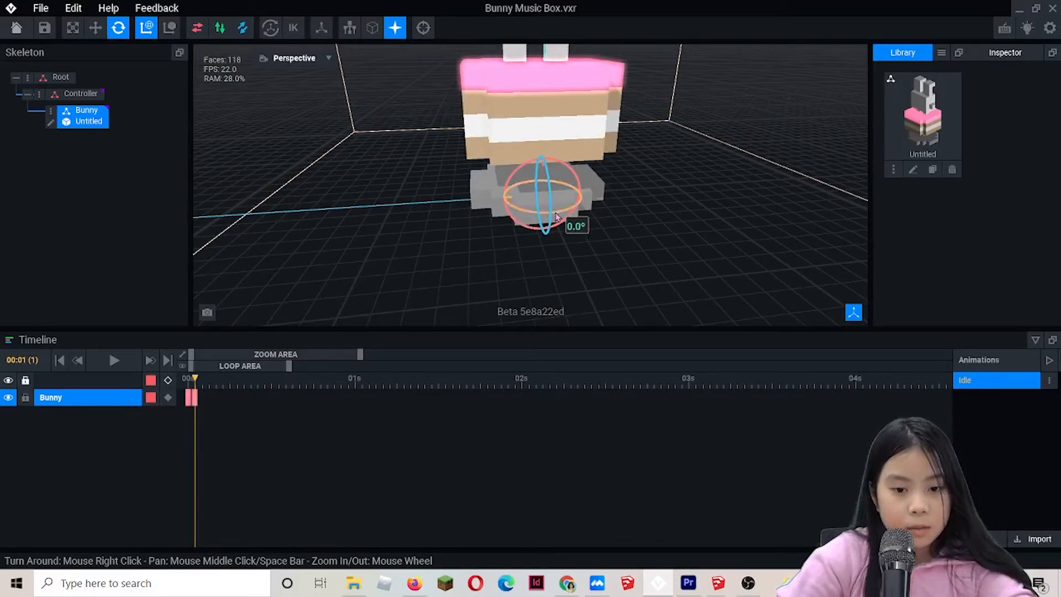
Turn the Bunny node slightly further about its vertical axis at each frame from 2 to 8, keyframing every frame.
{"action": "right_click_drag", "start_coordinate": [608, 246], "coordinate": [611, 247]}
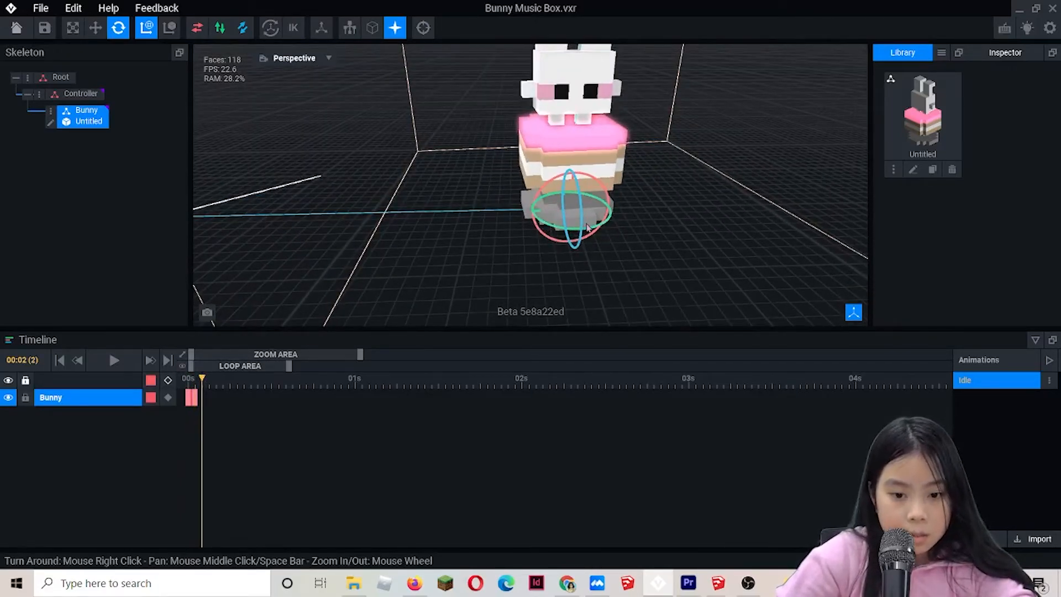
{"action": "left_click_drag", "start_coordinate": [592, 231], "coordinate": [612, 238]}
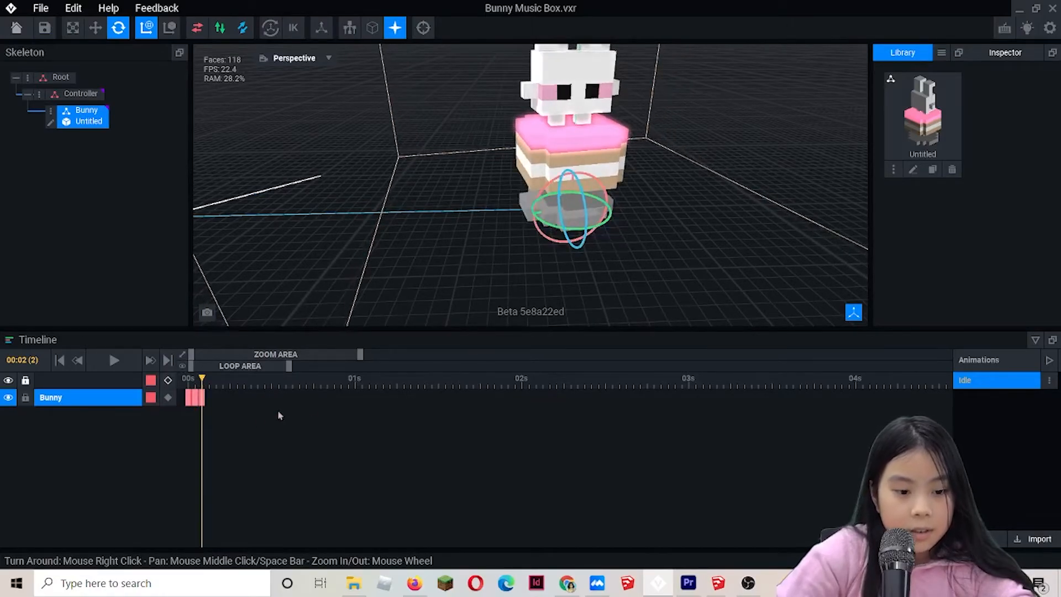
{"action": "left_click_drag", "start_coordinate": [206, 379], "coordinate": [210, 380]}
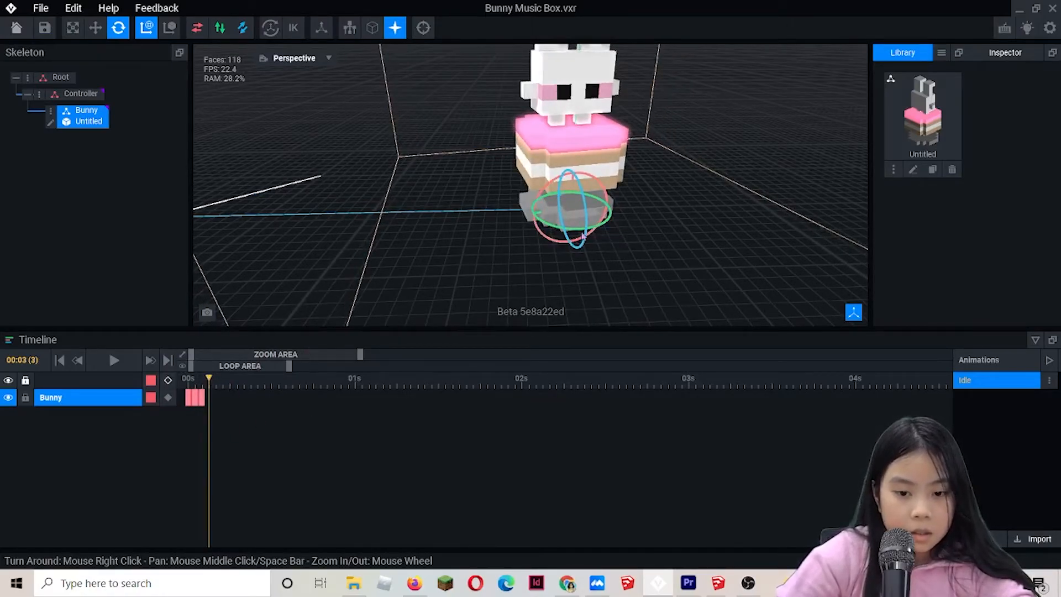
{"action": "left_click_drag", "start_coordinate": [597, 233], "coordinate": [589, 236]}
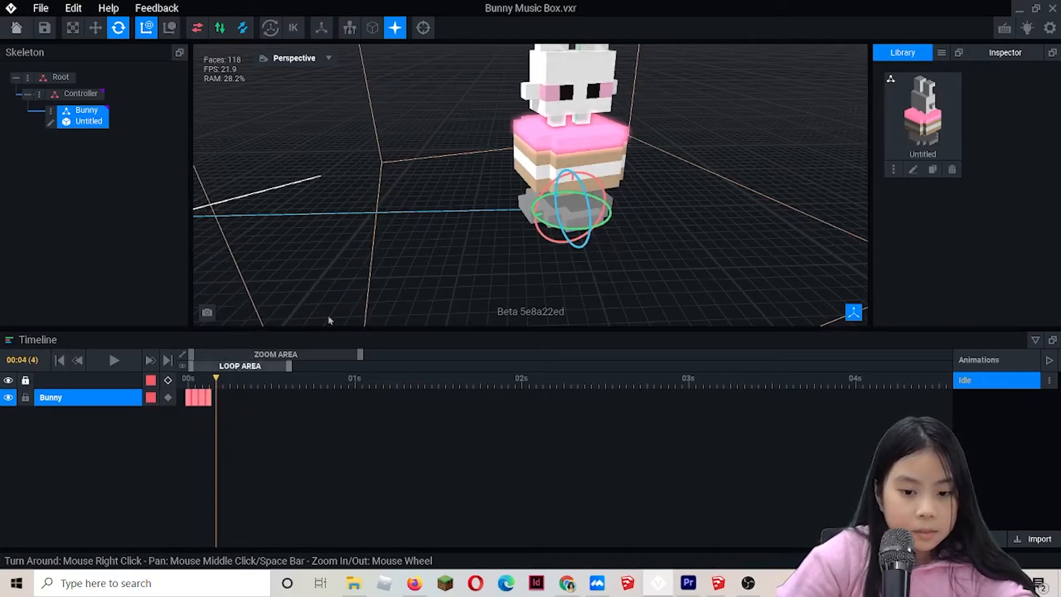
{"action": "left_click_drag", "start_coordinate": [576, 235], "coordinate": [563, 231]}
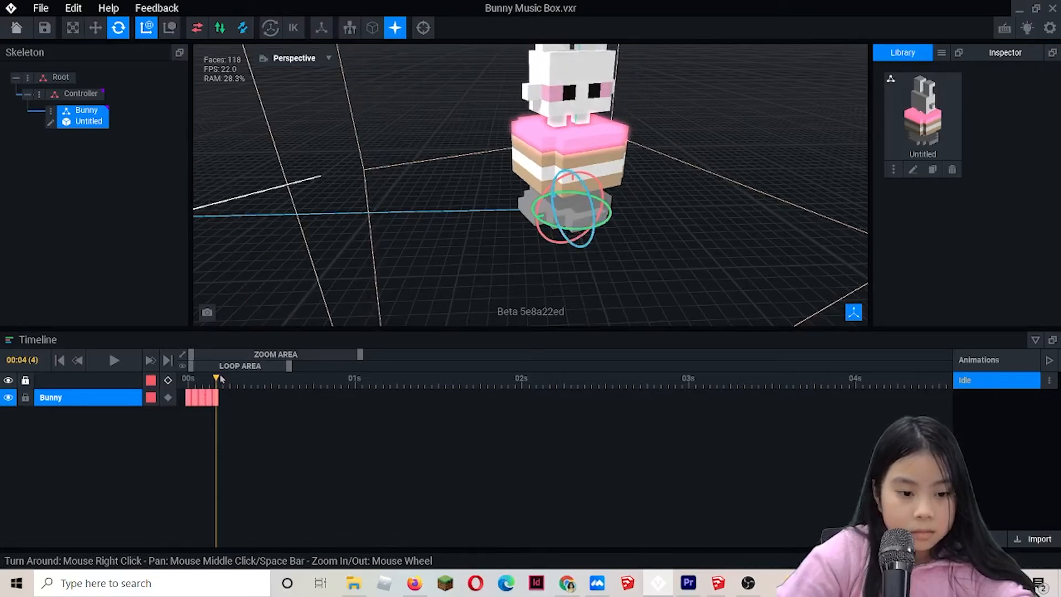
{"action": "left_click_drag", "start_coordinate": [568, 234], "coordinate": [574, 234]}
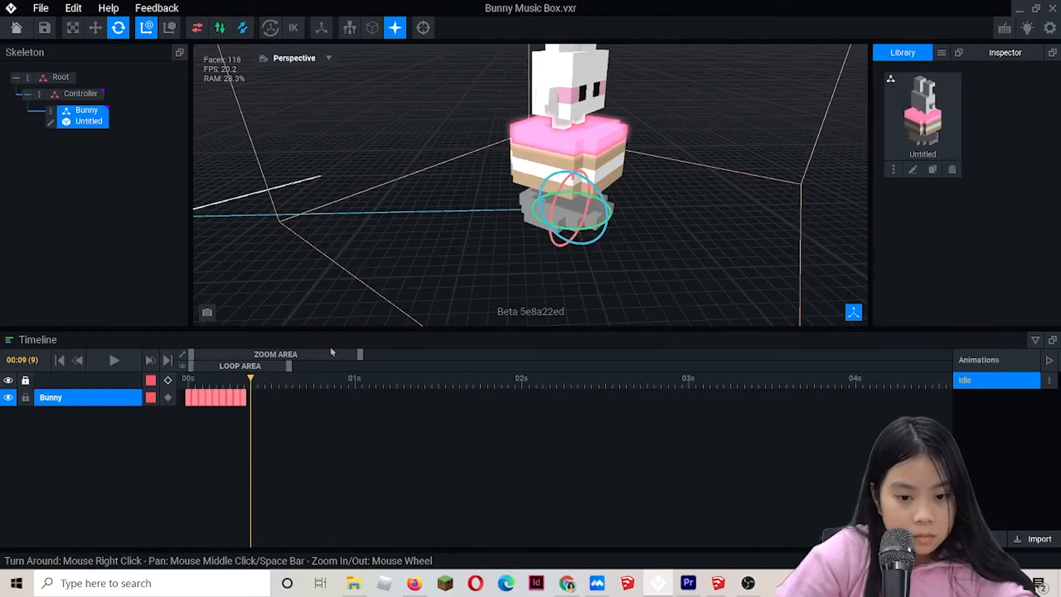
Continue rotating the Bunny node about its vertical axis, keyframing every frame from 9 to 46 to complete a full turn.
{"action": "left_click_drag", "start_coordinate": [568, 233], "coordinate": [603, 225]}
{"action": "left_click", "coordinate": [258, 379]}
{"action": "left_click", "coordinate": [272, 379]}
{"action": "left_click", "coordinate": [285, 379]}
{"action": "left_click", "coordinate": [300, 379]}
{"action": "left_click", "coordinate": [307, 379]}
{"action": "left_click", "coordinate": [313, 380]}
{"action": "left_click", "coordinate": [320, 379]}
{"action": "left_click", "coordinate": [326, 380]}
{"action": "left_click", "coordinate": [334, 379]}
{"action": "left_click", "coordinate": [348, 379]}
{"action": "left_click", "coordinate": [362, 379]}
{"action": "left_click", "coordinate": [375, 379]}
{"action": "left_click", "coordinate": [390, 380]}
{"action": "left_click", "coordinate": [397, 379]}
{"action": "left_click", "coordinate": [418, 379]}
{"action": "left_click", "coordinate": [431, 379]}
{"action": "left_click", "coordinate": [438, 379]}
{"action": "left_click_drag", "start_coordinate": [592, 227], "coordinate": [579, 229]}
{"action": "left_click", "coordinate": [445, 379]}
{"action": "left_click", "coordinate": [466, 379]}
{"action": "left_click", "coordinate": [487, 379]}
{"action": "left_click", "coordinate": [495, 379]}
{"action": "left_click_drag", "start_coordinate": [575, 229], "coordinate": [589, 234]}
{"action": "left_click", "coordinate": [508, 379]}
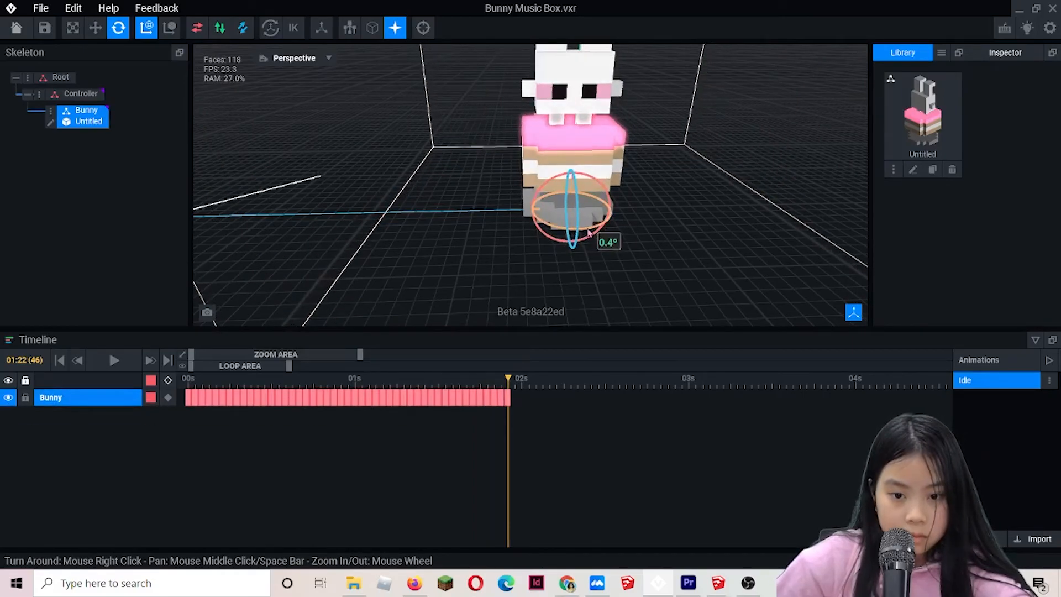
Rewind the animation to frame 0, deselect the Bunny node and play the spin from the front.
{"action": "right_click_drag", "start_coordinate": [780, 162], "coordinate": [644, 227]}
{"action": "scroll", "coordinate": [777, 157], "scroll_direction": "down", "scroll_amount": 3}
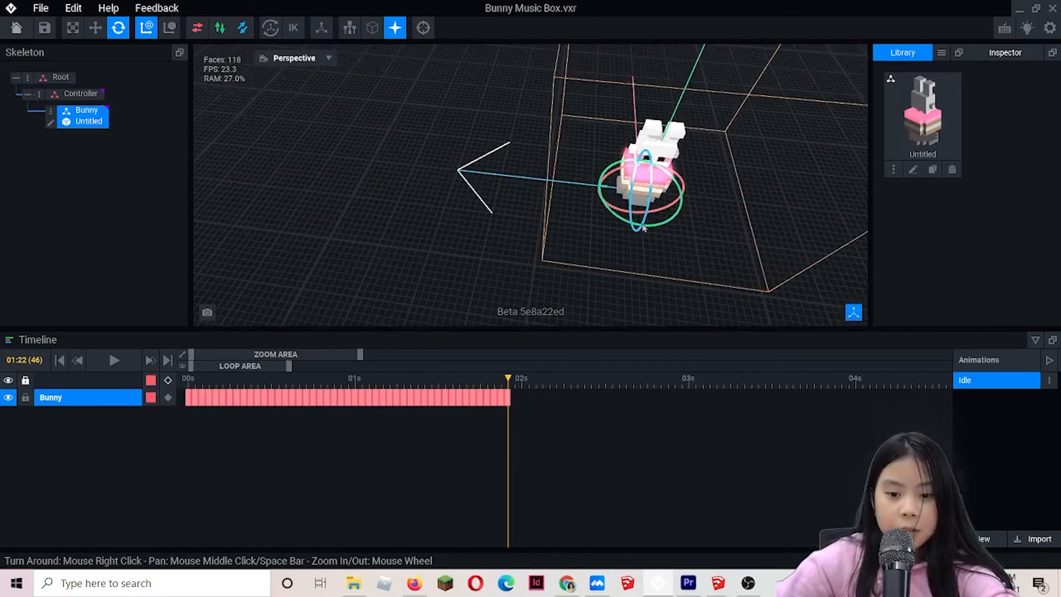
{"action": "right_click_drag", "start_coordinate": [744, 196], "coordinate": [701, 179]}
{"action": "left_click_drag", "start_coordinate": [509, 378], "coordinate": [149, 358]}
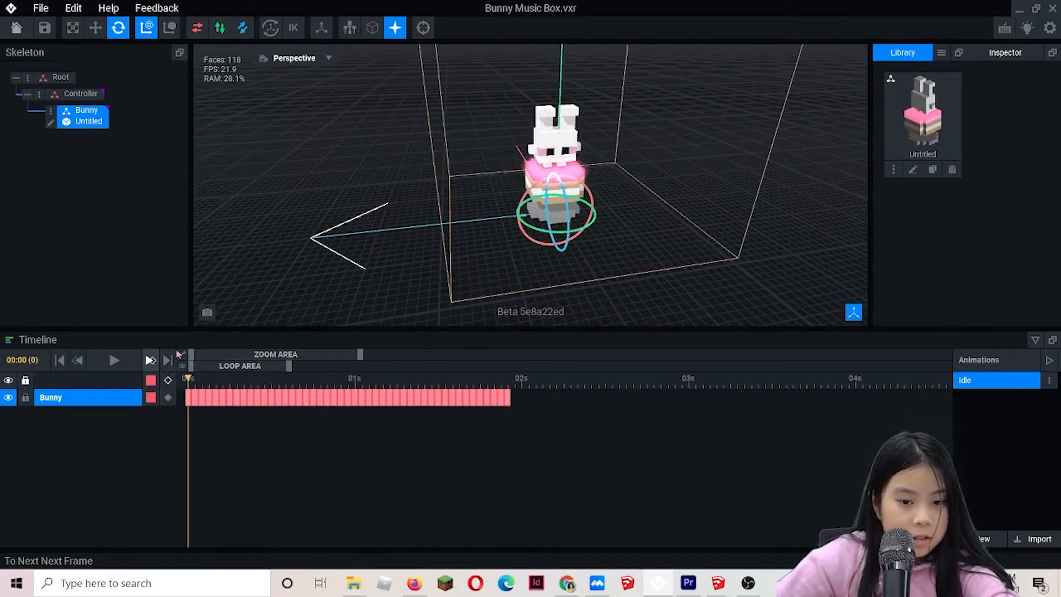
{"action": "left_click", "coordinate": [307, 159]}
{"action": "right_click_drag", "start_coordinate": [409, 199], "coordinate": [422, 172]}
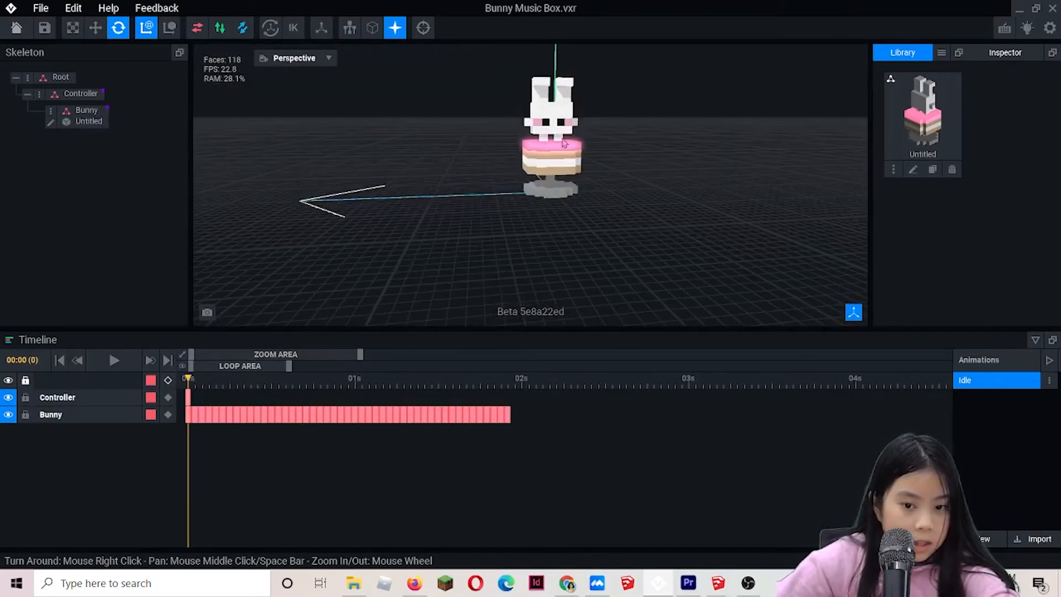
{"action": "scroll", "coordinate": [550, 148], "scroll_direction": "up", "scroll_amount": 3}
{"action": "middle_click_drag", "start_coordinate": [695, 100], "coordinate": [637, 130]}
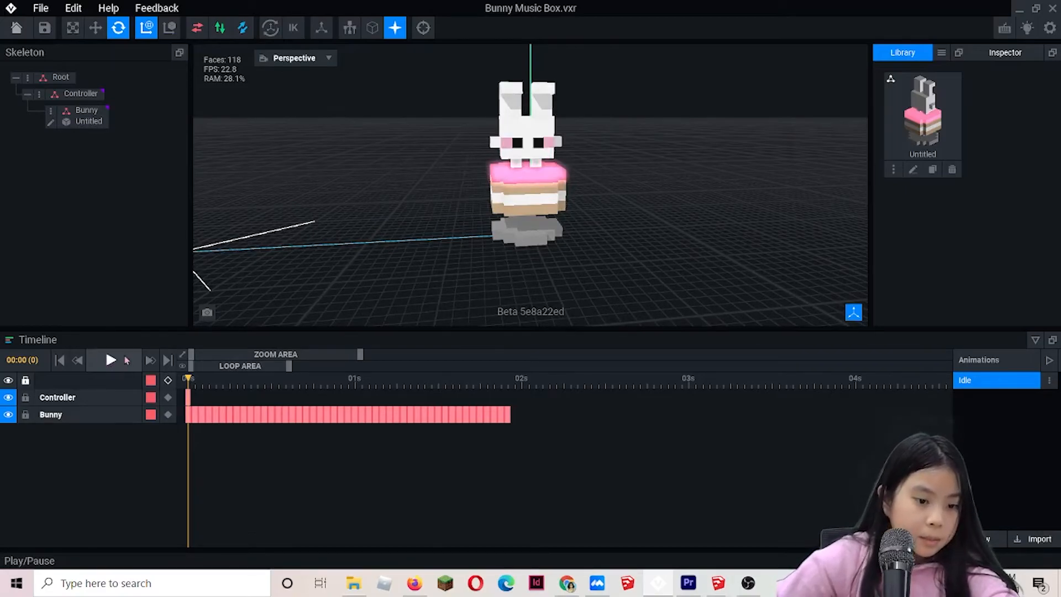
{"action": "left_click", "coordinate": [112, 361]}
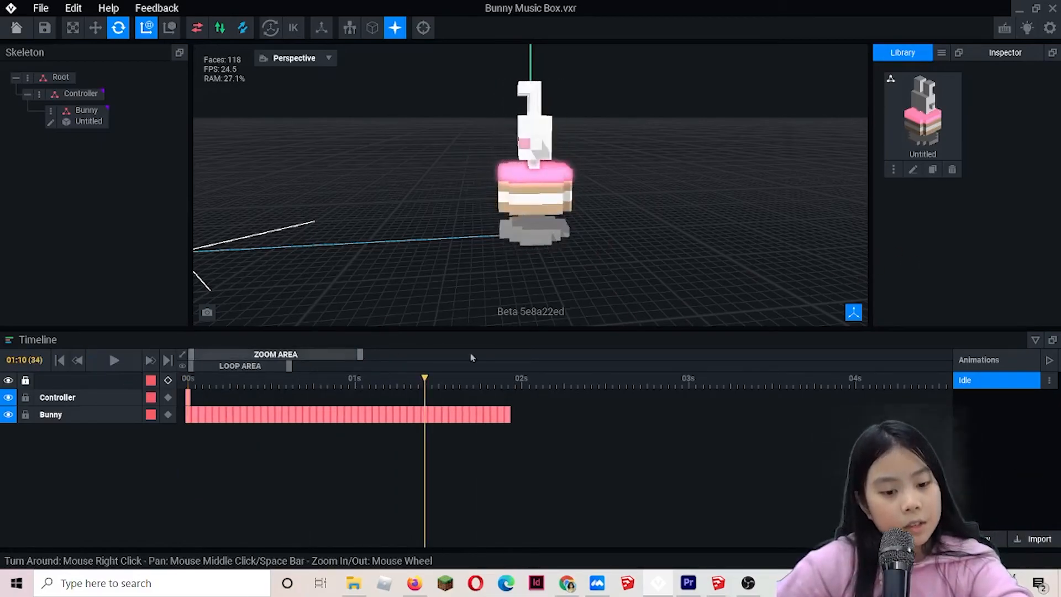
Review the export options available for the rig, including Export To Marketplace, without exporting.
{"action": "left_click", "coordinate": [42, 8]}
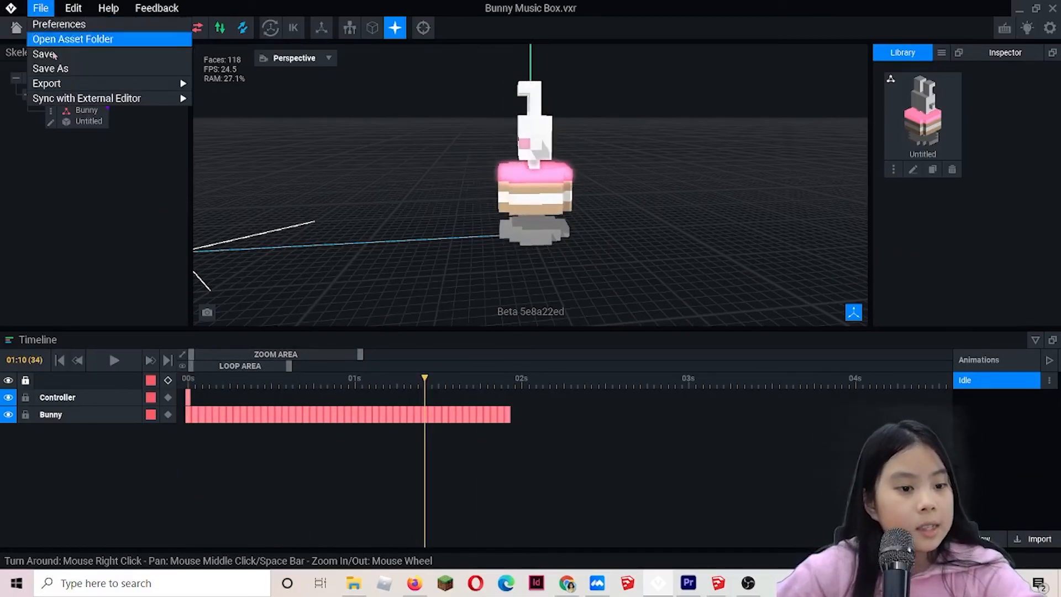
{"action": "mouse_move", "coordinate": [83, 83]}
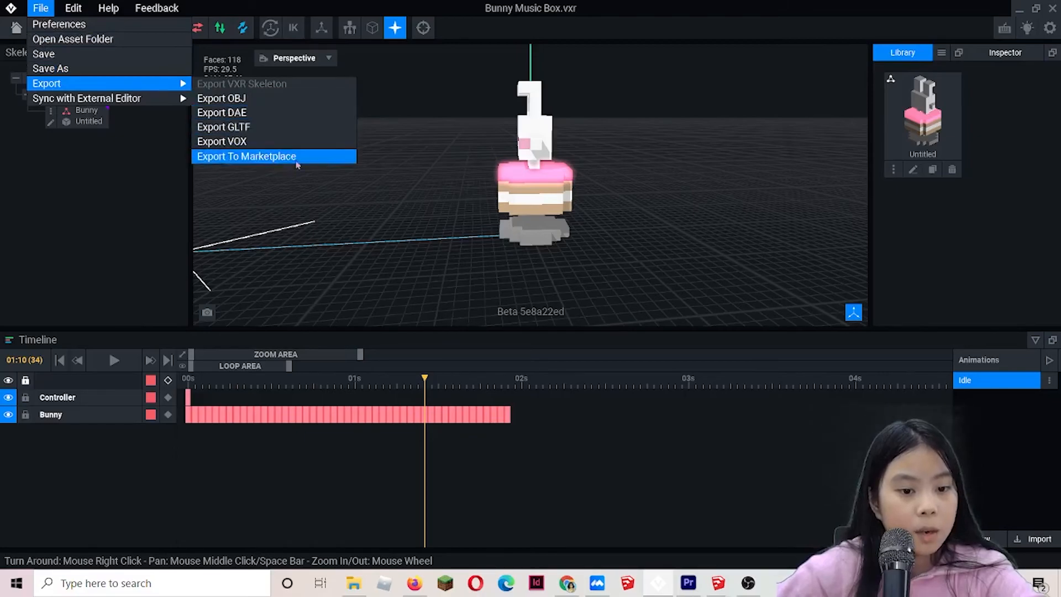
{"action": "left_click", "coordinate": [569, 438]}
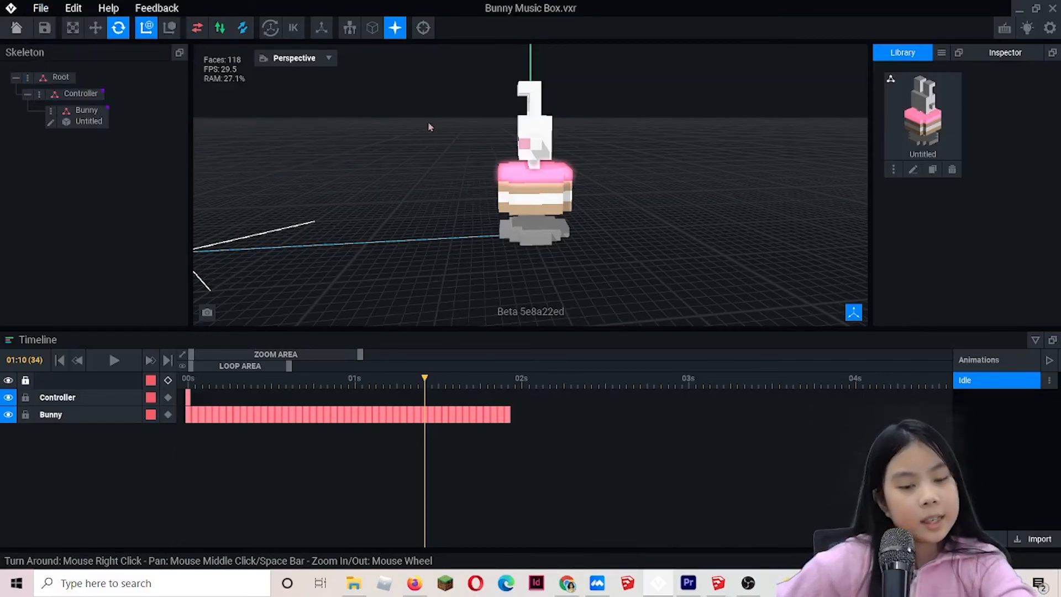
Scrub through the bunny's spin to check the rotation, and return the playhead to frame 0.
{"action": "right_click_drag", "start_coordinate": [384, 250], "coordinate": [427, 188]}
{"action": "scroll", "coordinate": [426, 189], "scroll_direction": "up", "scroll_amount": 5}
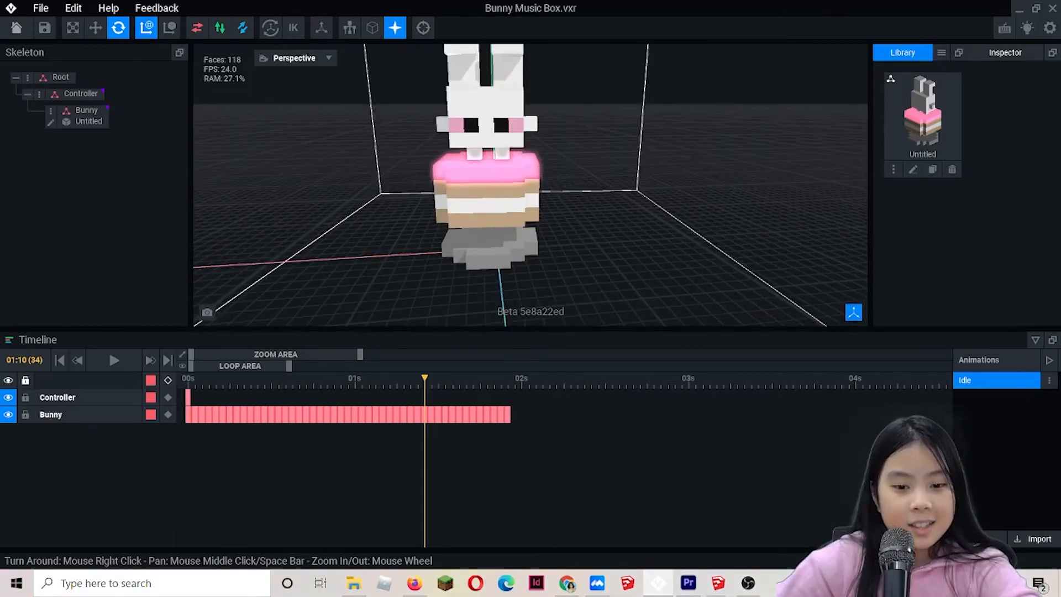
{"action": "middle_click_drag", "start_coordinate": [576, 76], "coordinate": [570, 97]}
{"action": "scroll", "coordinate": [570, 97], "scroll_direction": "down", "scroll_amount": 1}
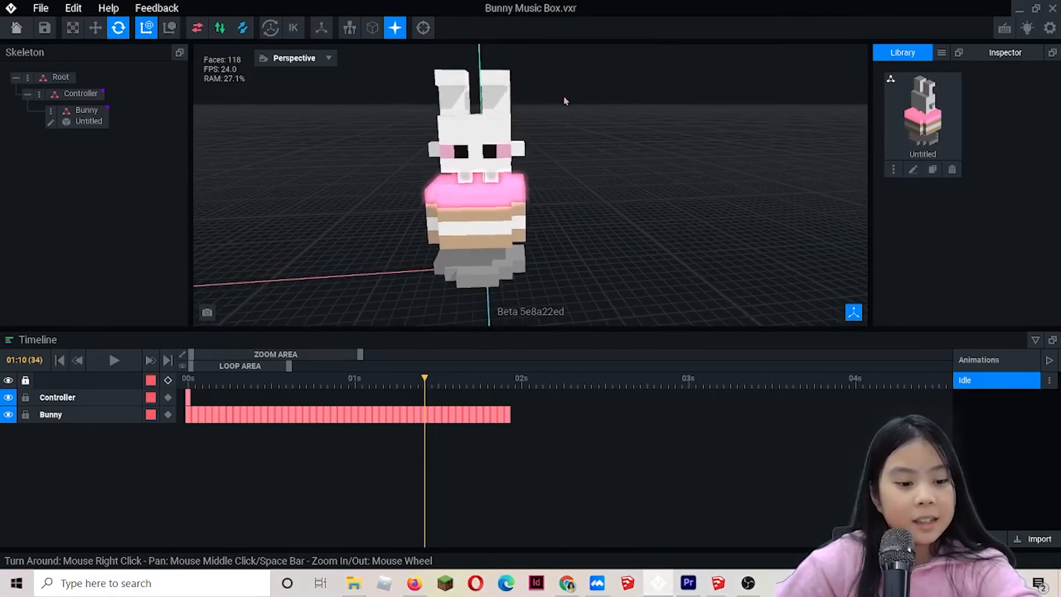
{"action": "left_click_drag", "start_coordinate": [424, 381], "coordinate": [615, 370]}
{"action": "left_click_drag", "start_coordinate": [684, 372], "coordinate": [3, 341]}
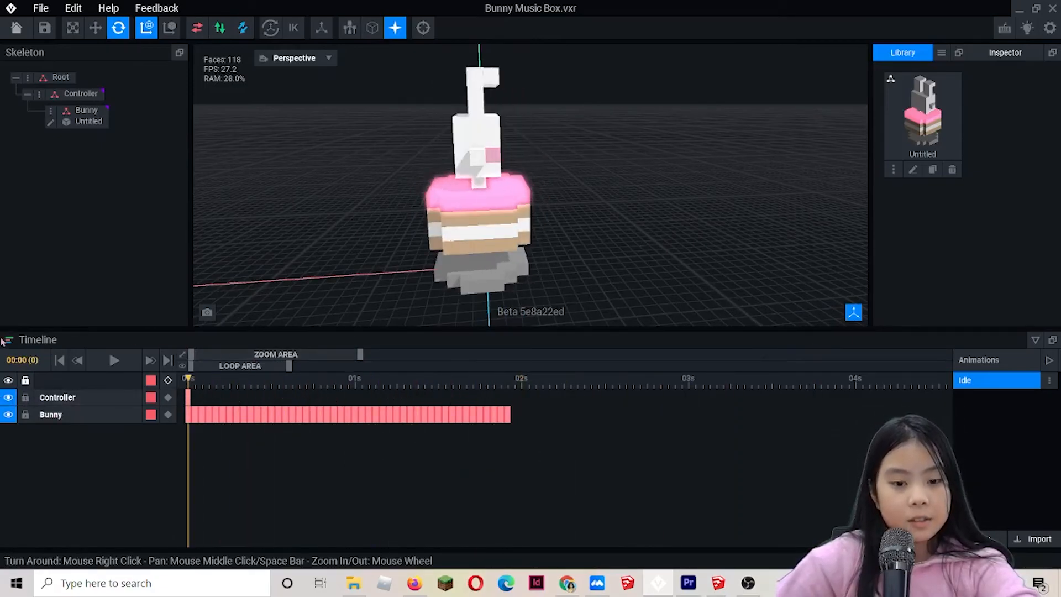
Scrub ahead to frame 43, rewind to frame 0 and replay the spin animation.
{"action": "left_click", "coordinate": [50, 12]}
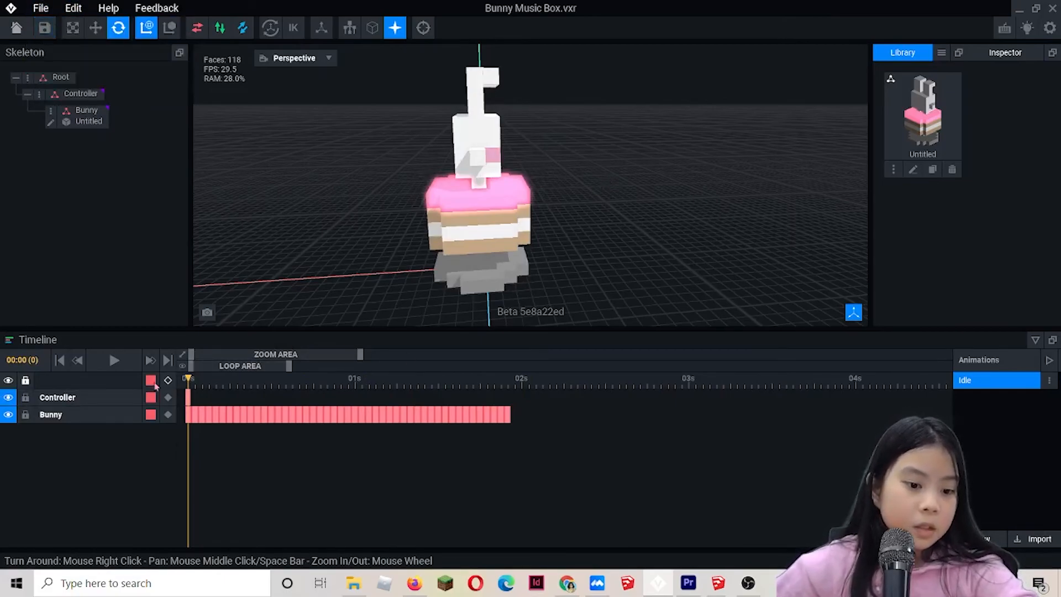
{"action": "left_click", "coordinate": [214, 383]}
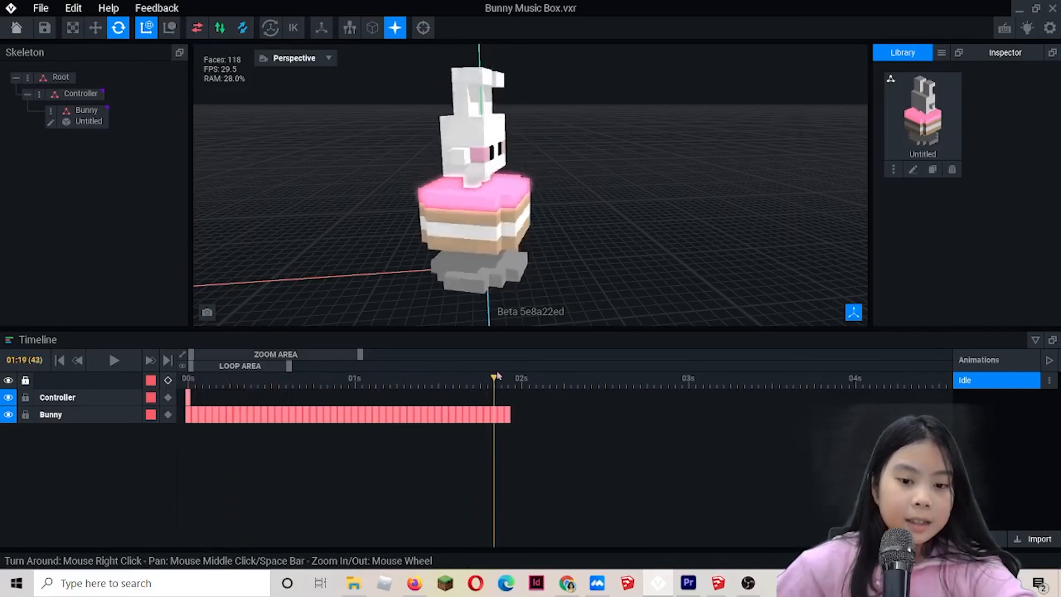
{"action": "left_click", "coordinate": [78, 361]}
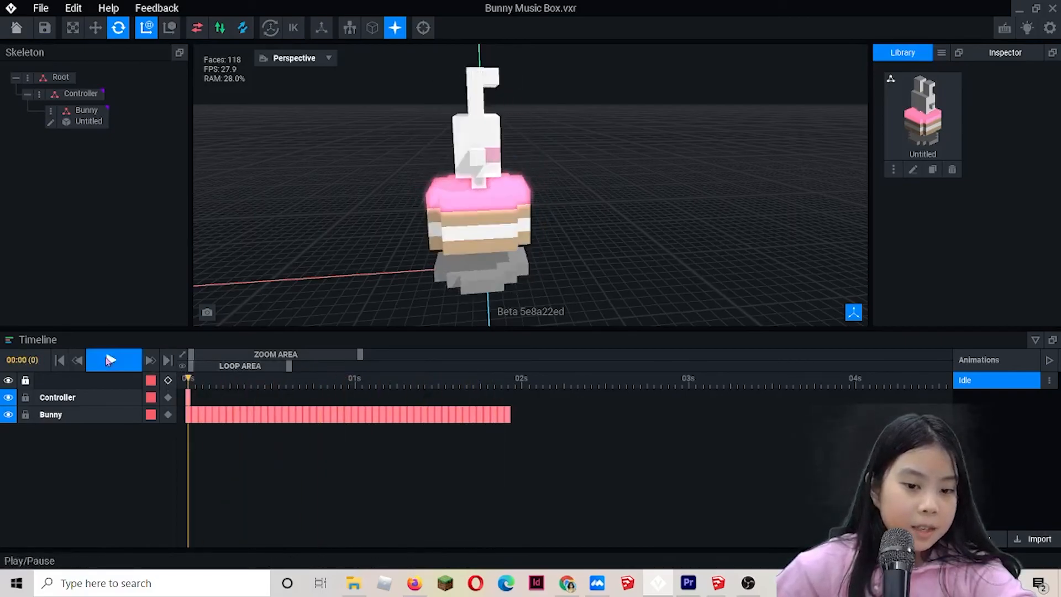
{"action": "left_click", "coordinate": [110, 361]}
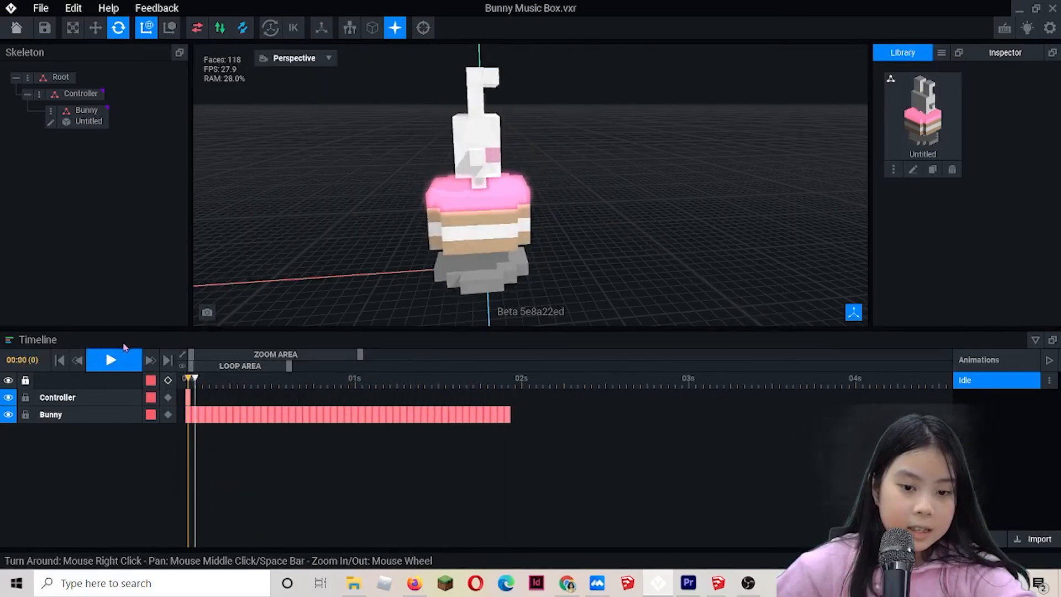